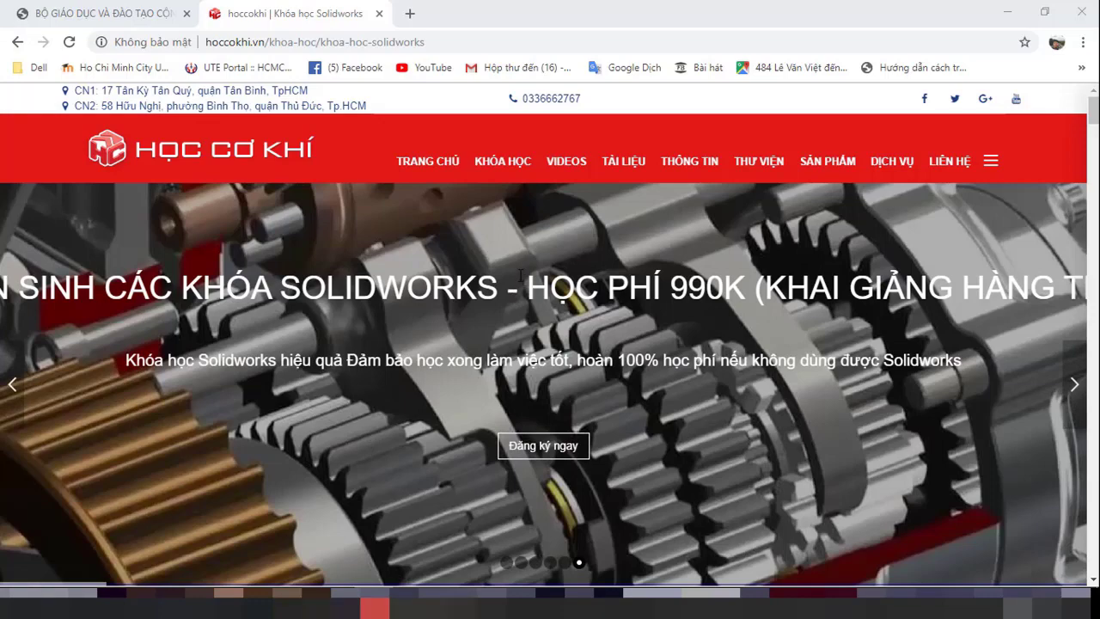
Step: Examine the drawing of topic number 30 in the PDF and inspect the finished lever part in SOLIDWORKS
click(147, 12)
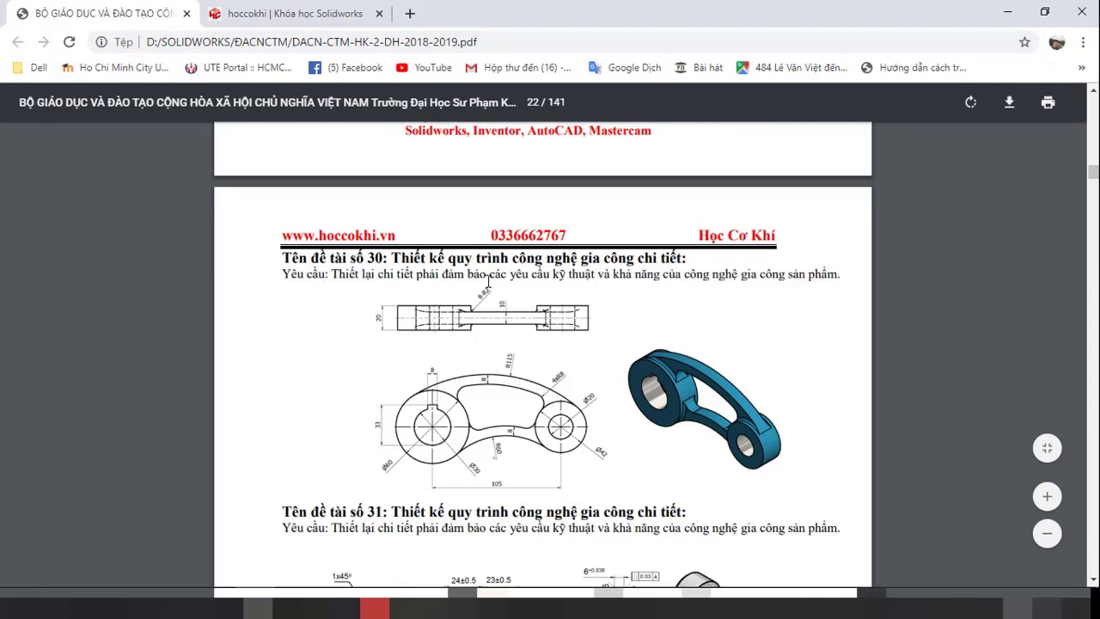
scroll(524, 374, down, 1)
scroll(524, 374, up, 1)
key(alt+Tab)
middle_drag(528, 413, 644, 457)
scroll(678, 317, down, 3)
middle_drag(679, 317, 713, 293)
scroll(711, 300, up, 2)
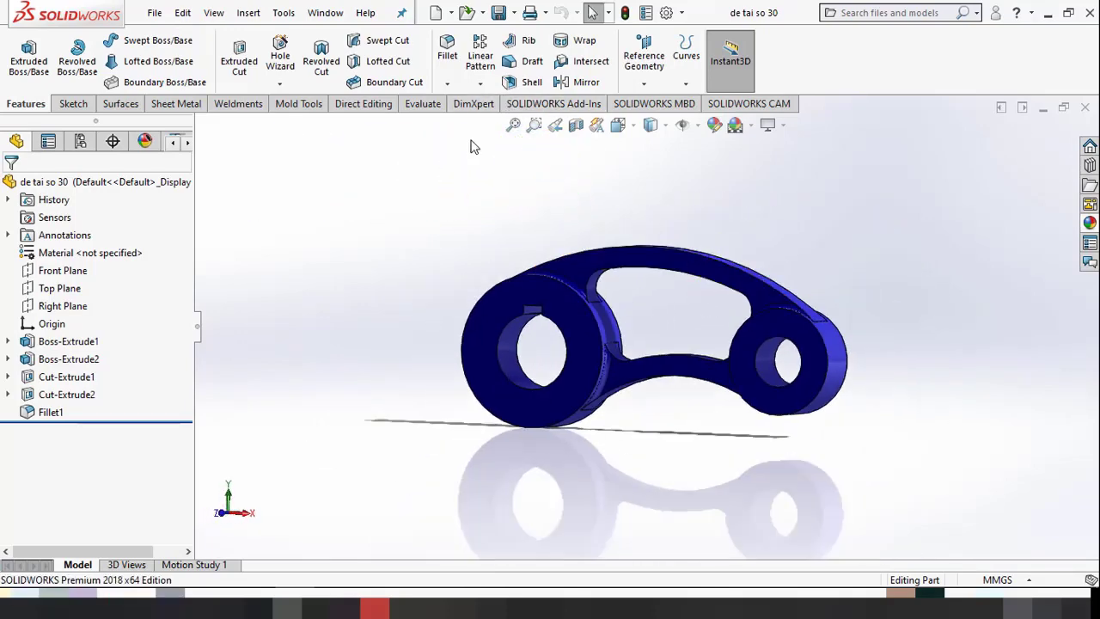
Step: Create a new part document and start a sketch on the Front Plane
click(436, 14)
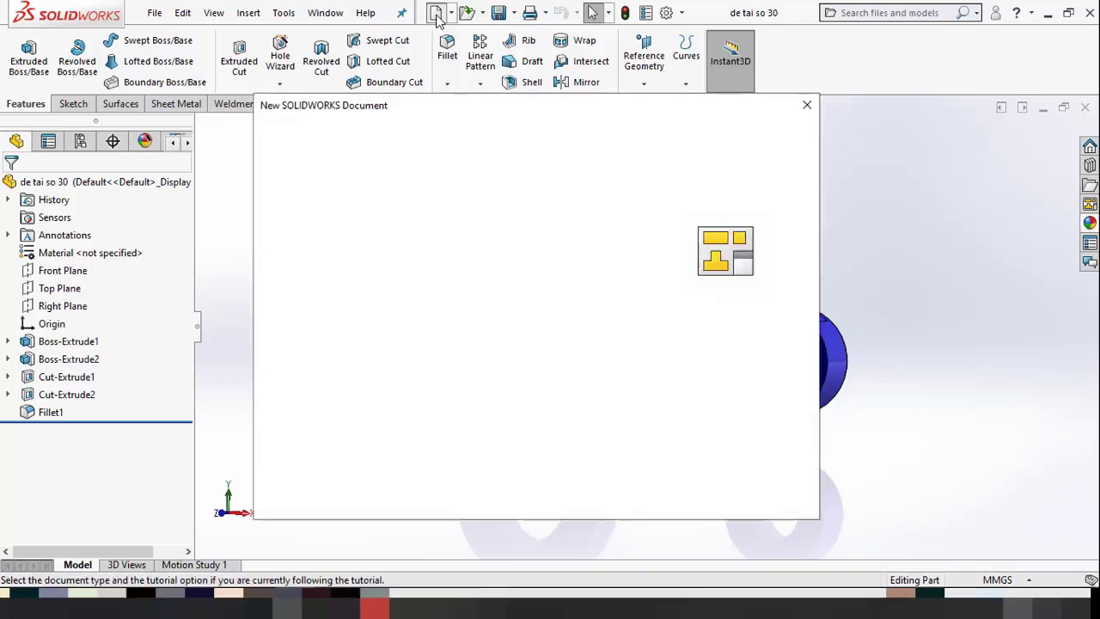
click(599, 487)
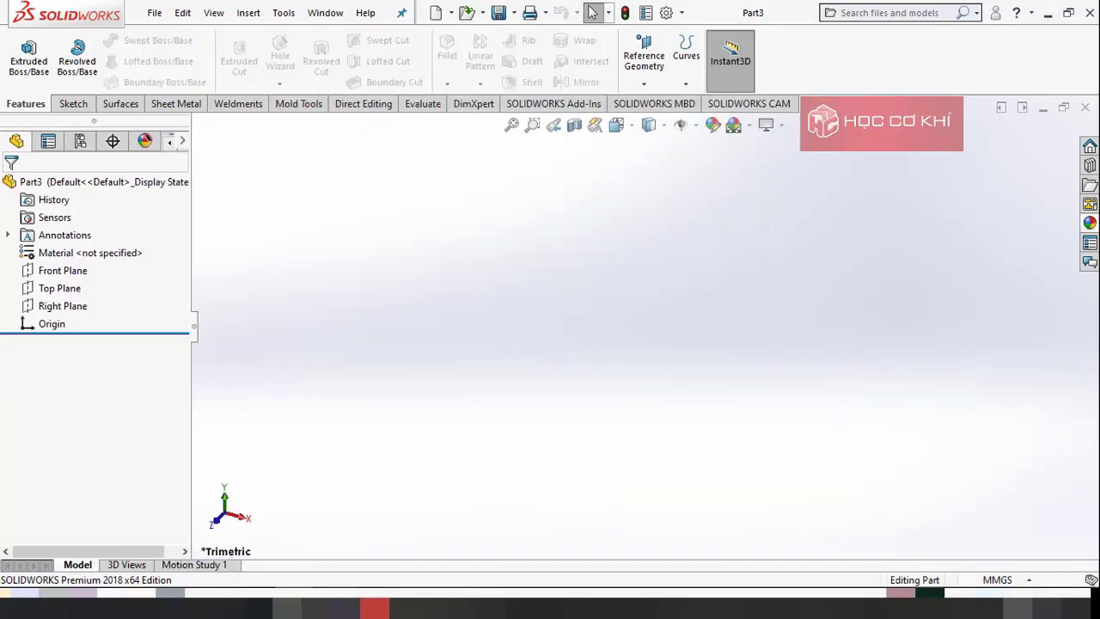
key(alt+Tab)
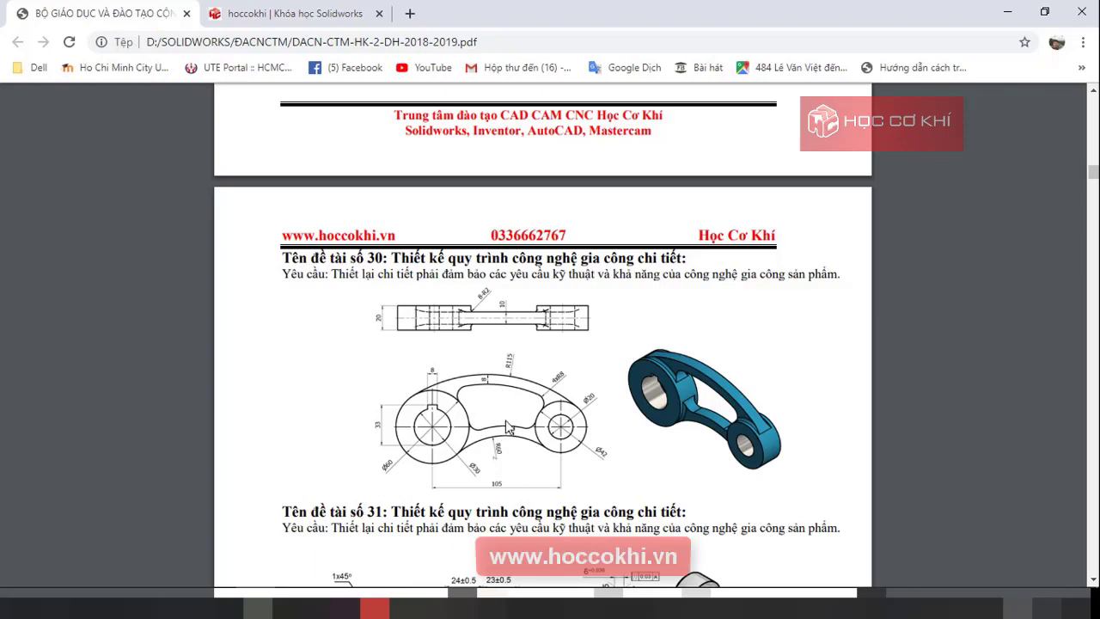
key(alt+Tab)
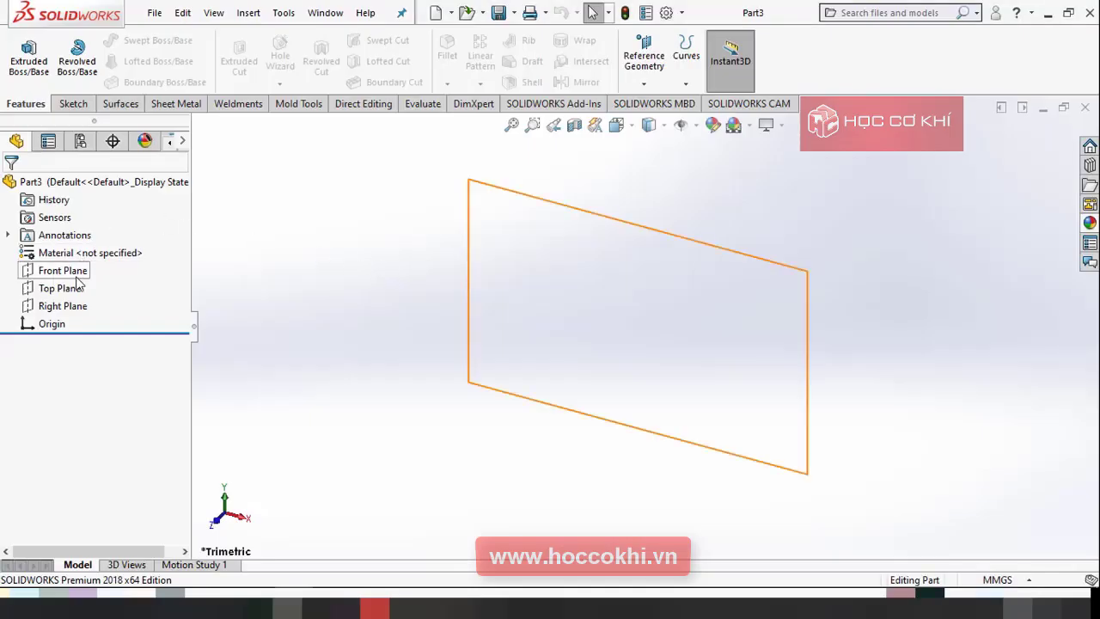
click(77, 275)
click(95, 253)
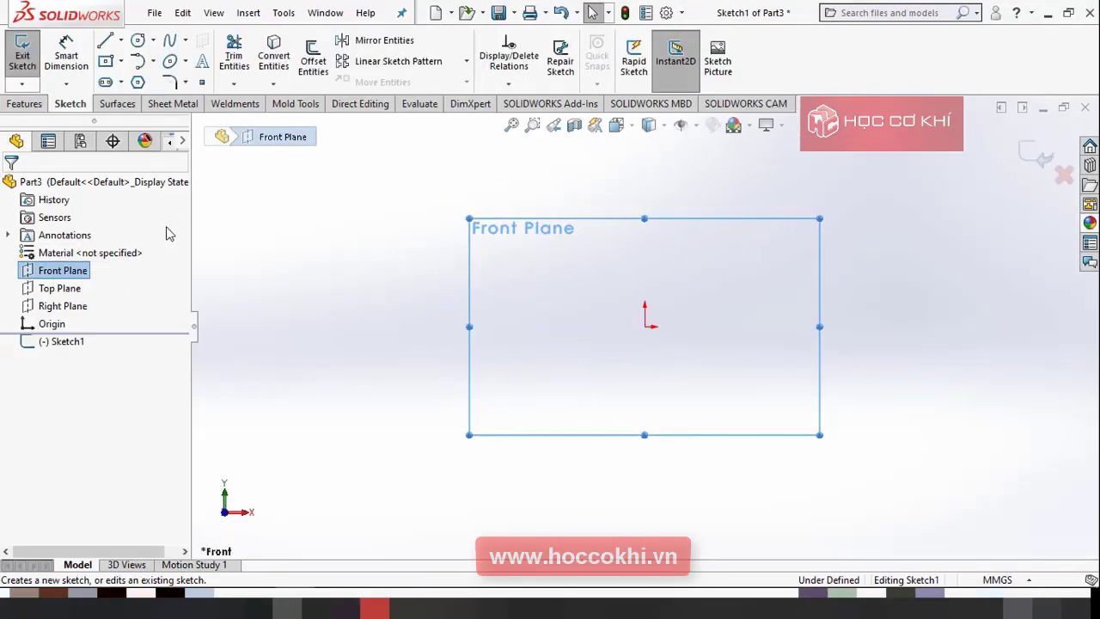
Step: Sketch a circle about 76 mm in diameter at the origin and one about 37 mm in diameter, level with it, about 115 mm away
click(644, 327)
click(689, 271)
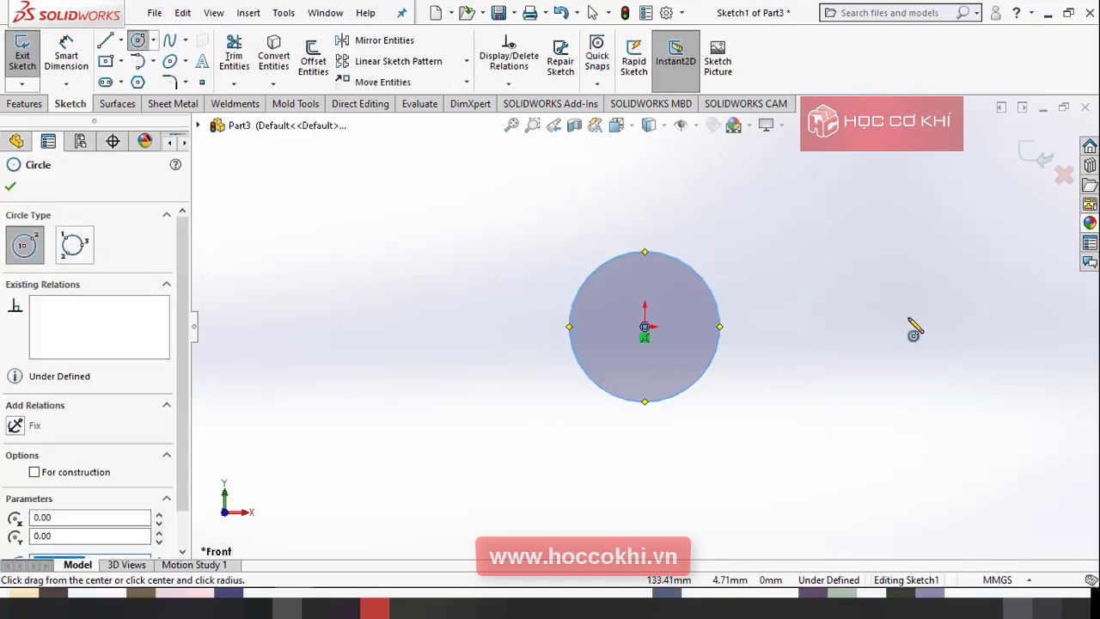
click(932, 327)
click(966, 306)
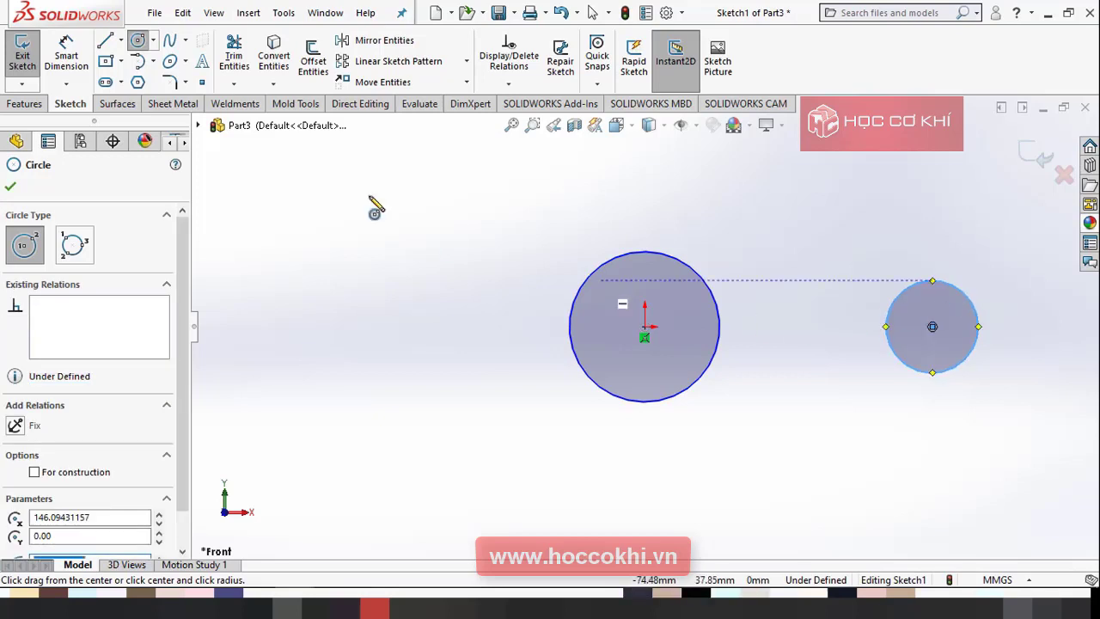
Step: Draw a horizontal centerline joining the centres of the two circles
click(122, 42)
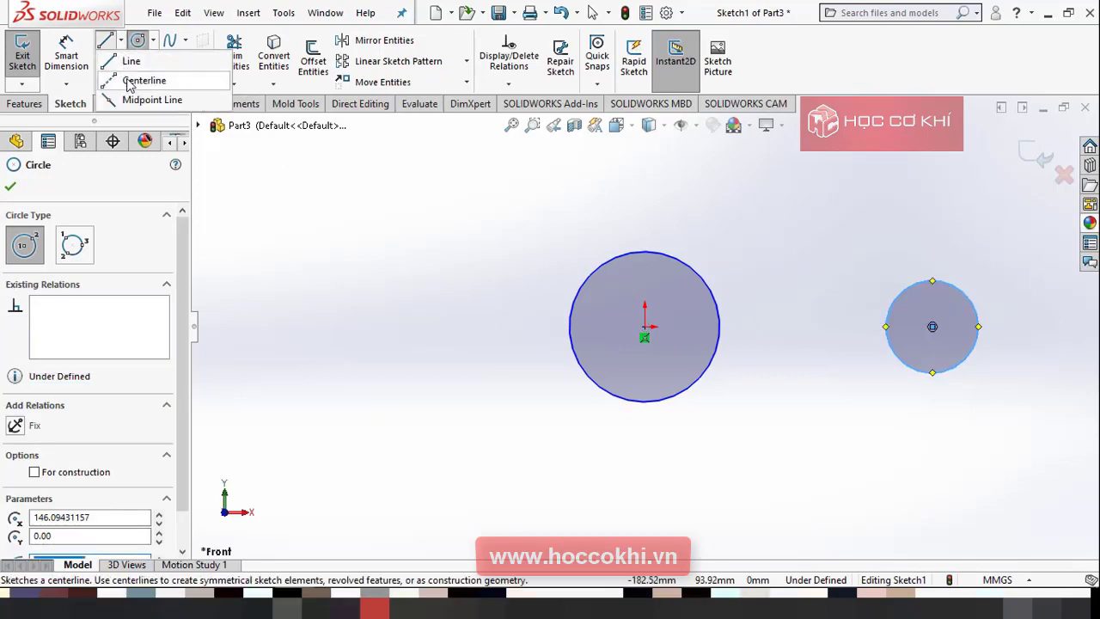
click(139, 78)
click(645, 327)
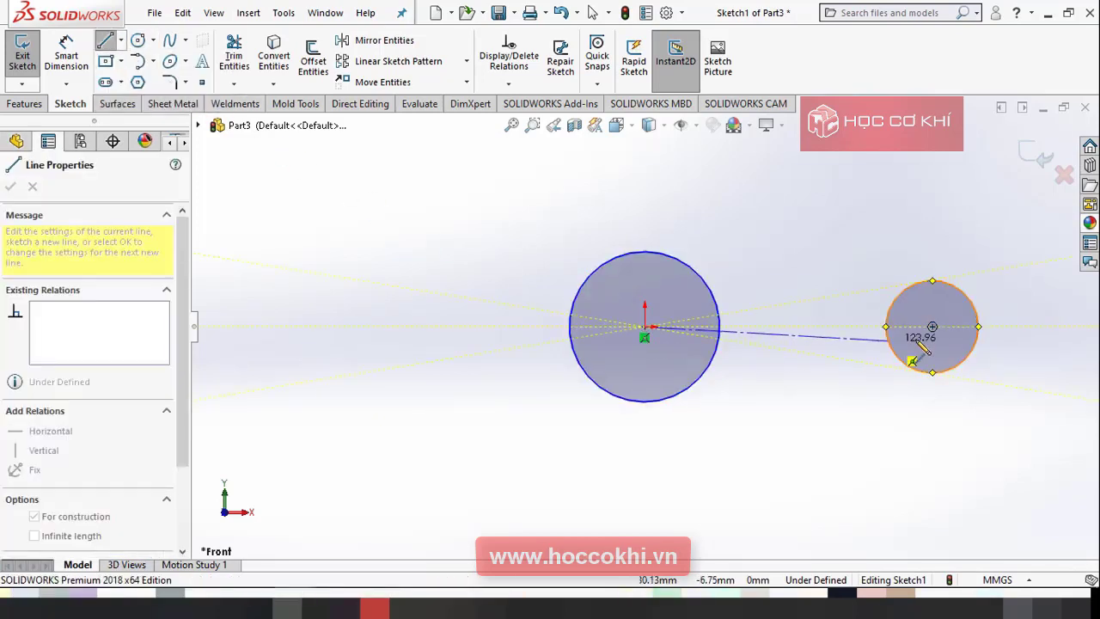
click(932, 326)
key(Escape)
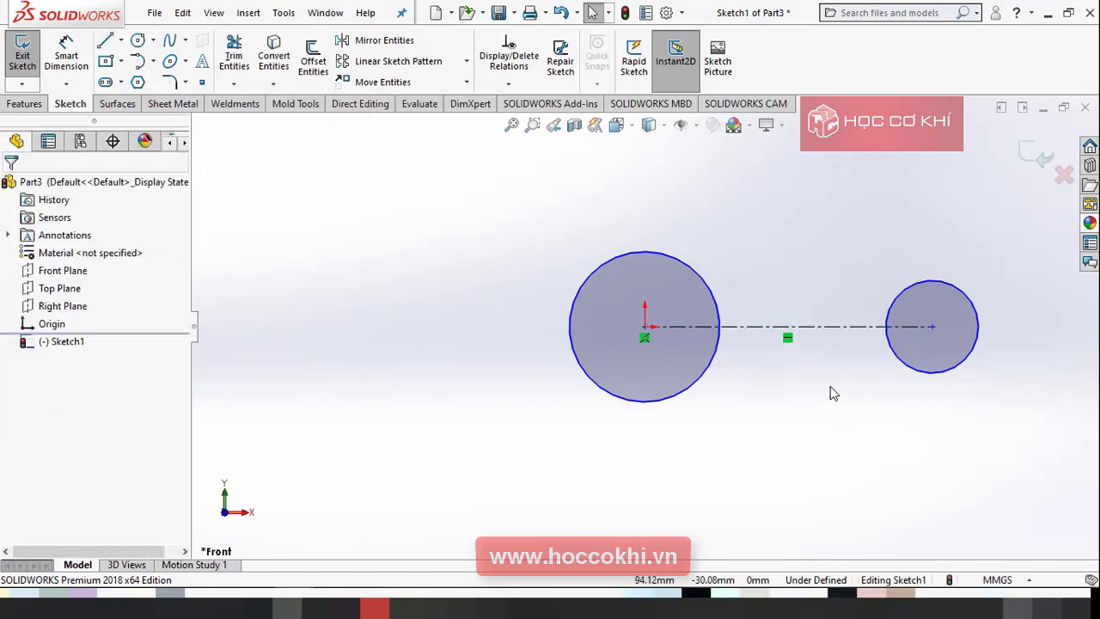
scroll(884, 309, up, 2)
scroll(784, 356, down, 3)
Step: Dimension the circle at the origin to a diameter of 60 mm and the smaller circle to 42 mm, following the drawing
key(alt+Tab)
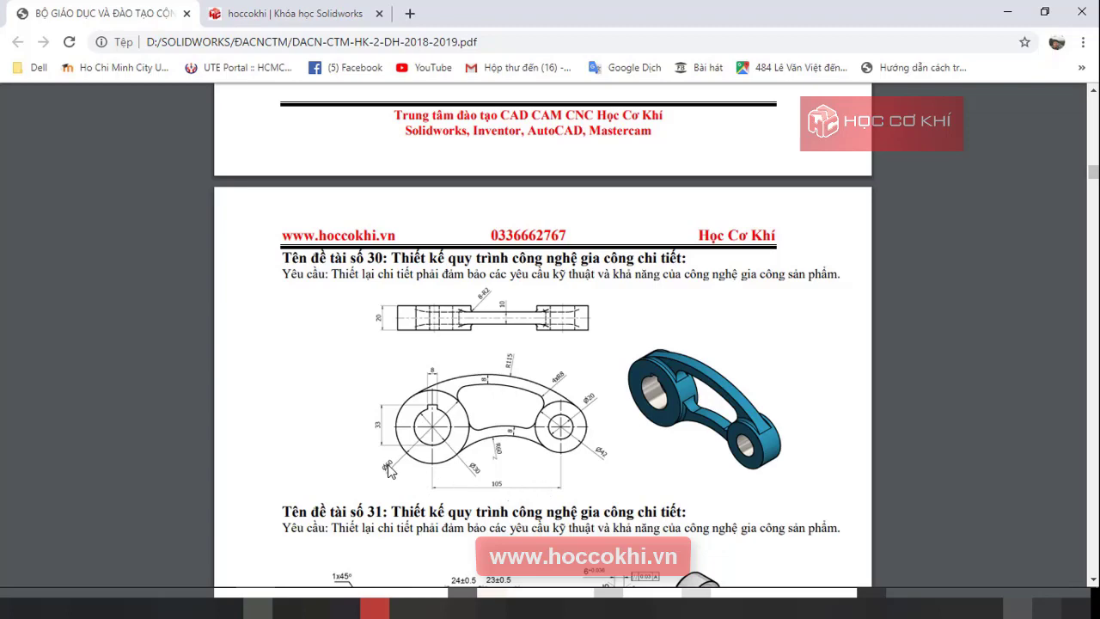
key(alt+Tab)
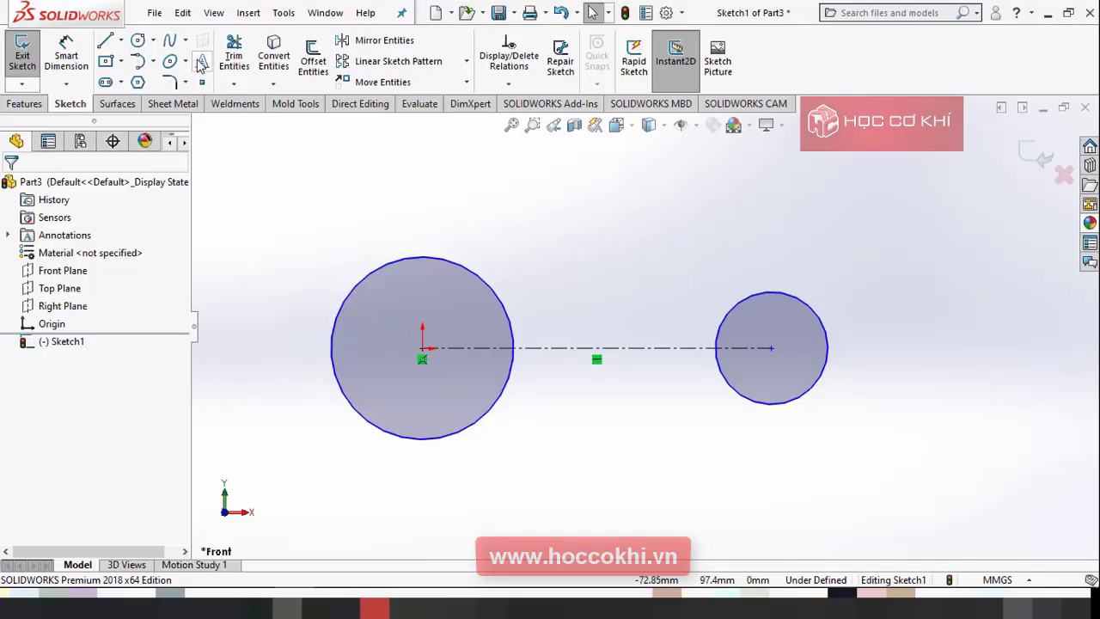
click(67, 50)
click(351, 294)
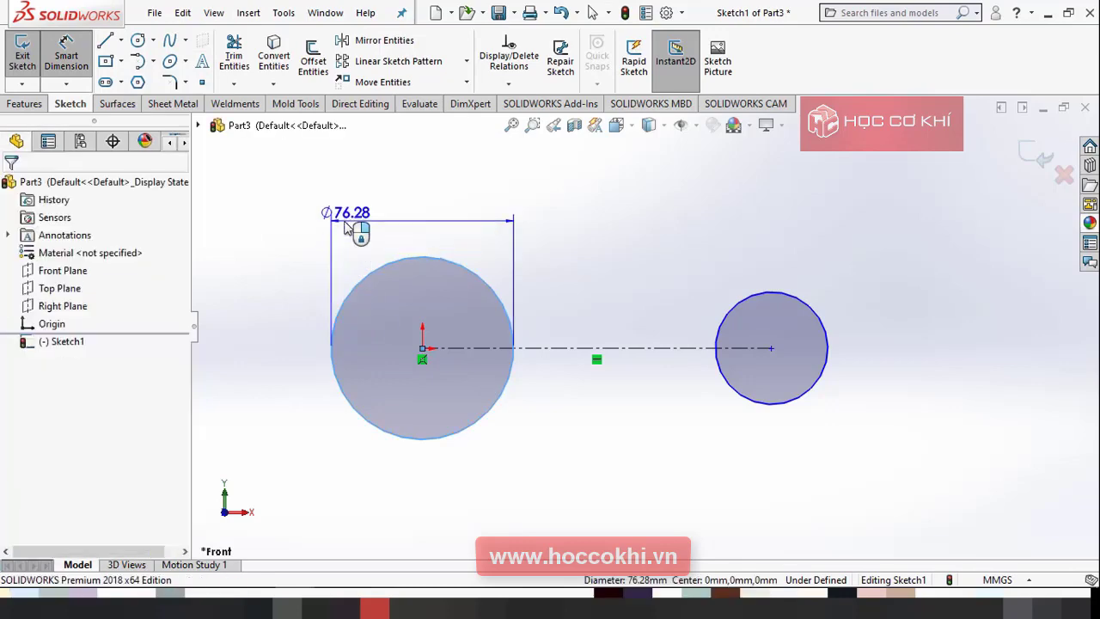
click(361, 230)
text(60)
key(Return)
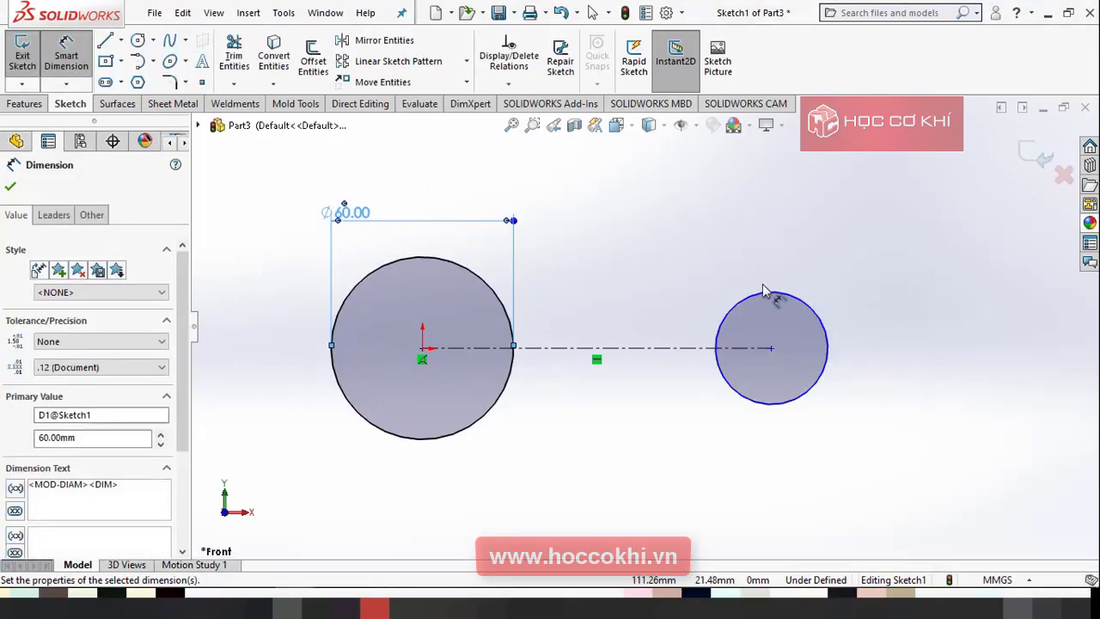
click(776, 294)
click(792, 249)
text(42)
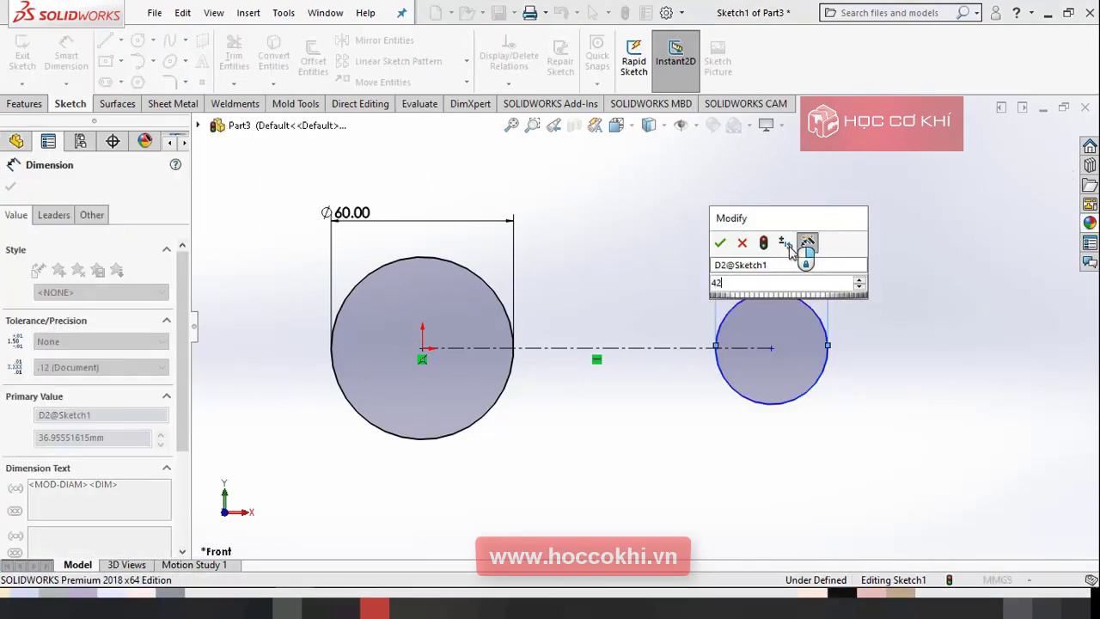
key(Return)
Step: Dimension the centerline between the two circle centres to 105 mm
click(668, 349)
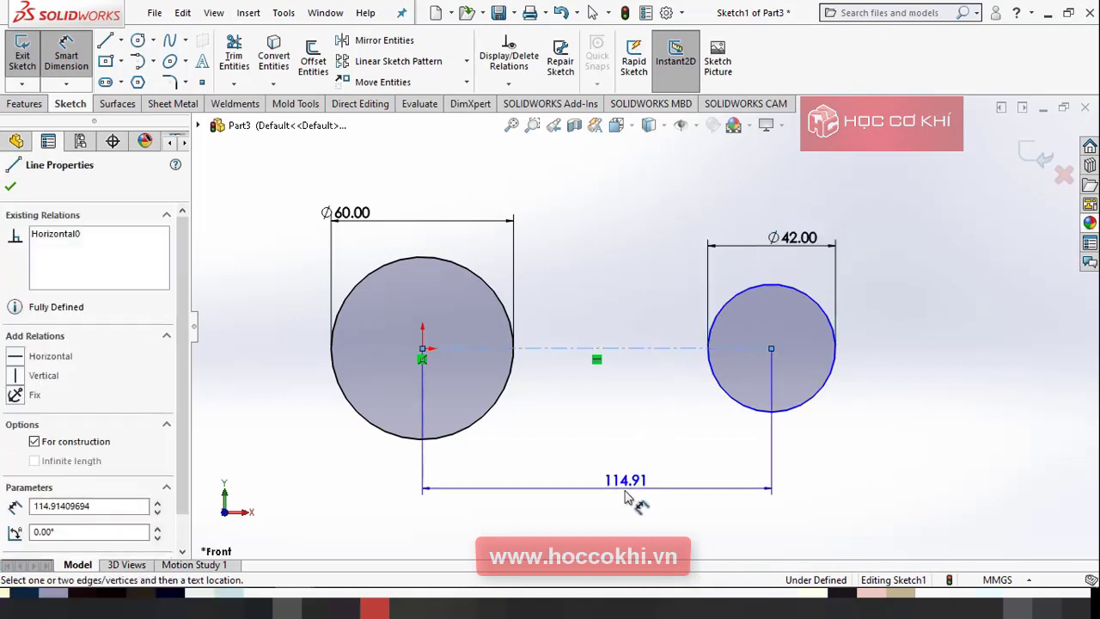
click(632, 497)
text(105)
key(Return)
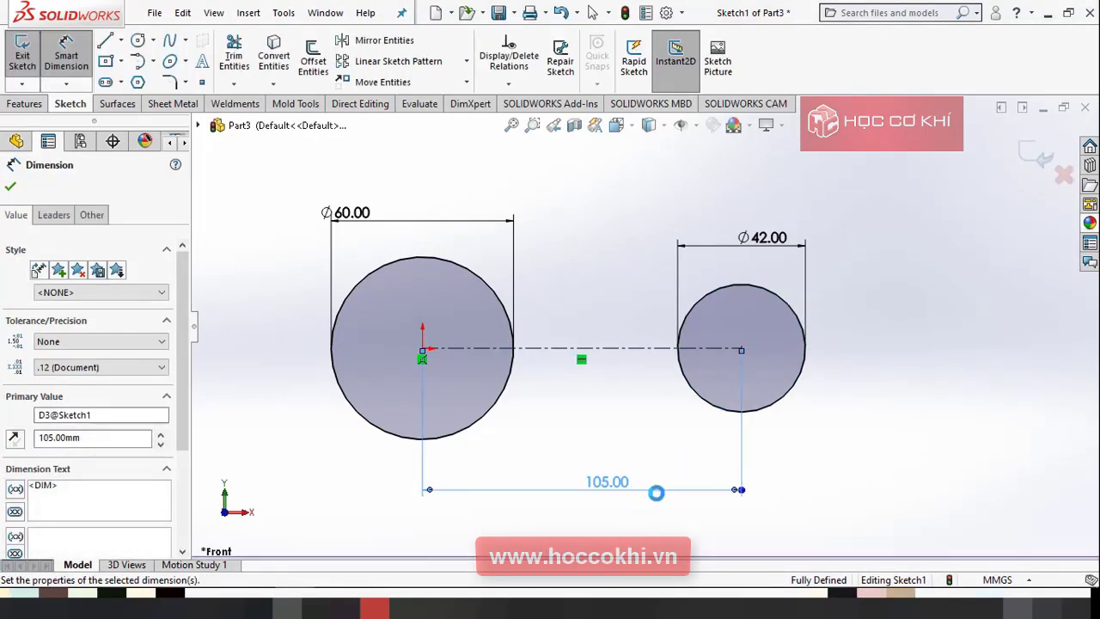
click(897, 484)
key(f)
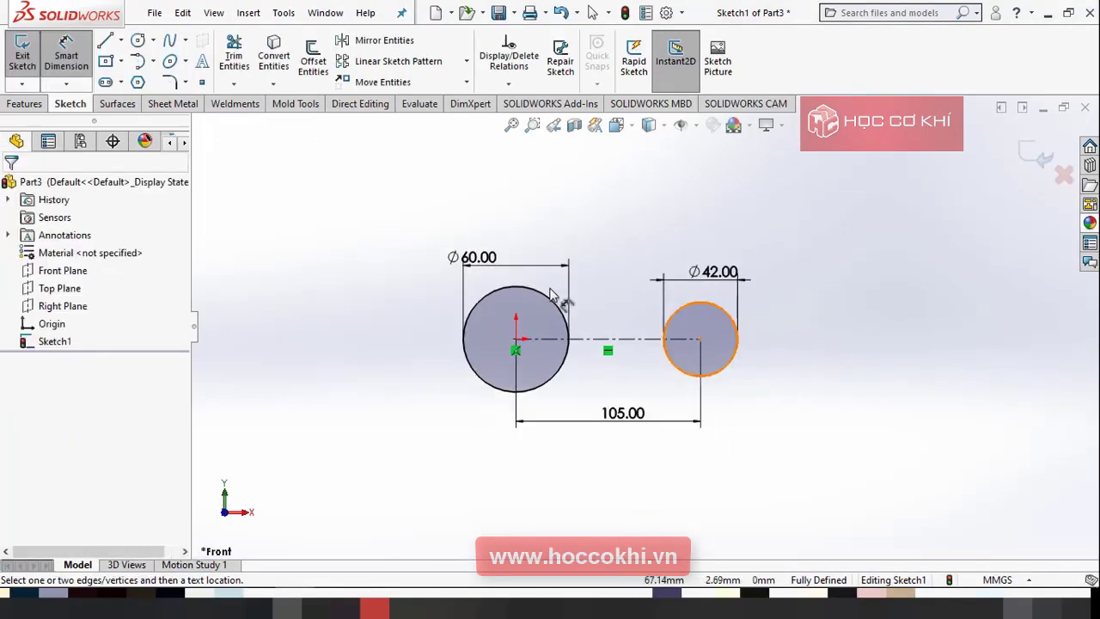
Step: Extrude both circles as a boss with the Mid Plane end condition and a depth of 20 mm
click(26, 104)
click(38, 69)
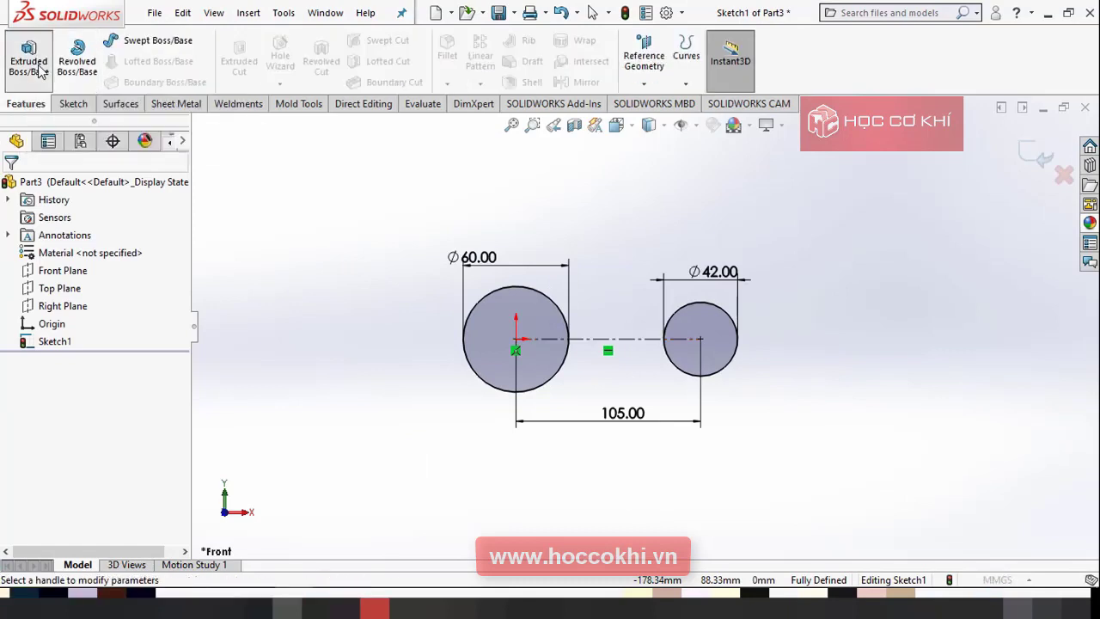
click(77, 286)
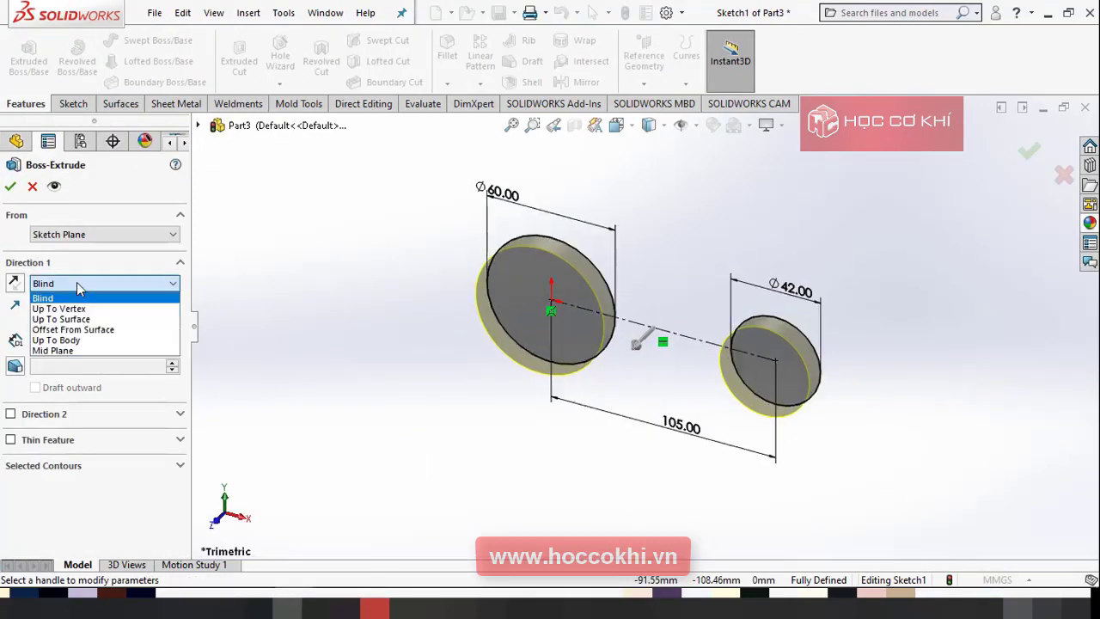
click(78, 351)
key(alt+Tab)
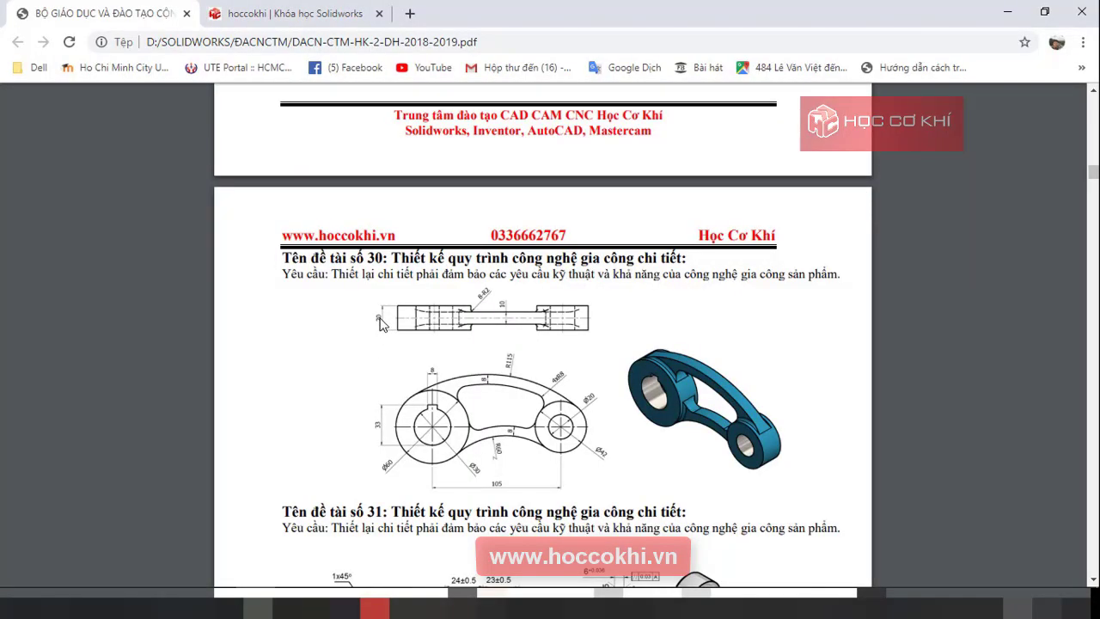
key(alt+Tab)
double_click(133, 342)
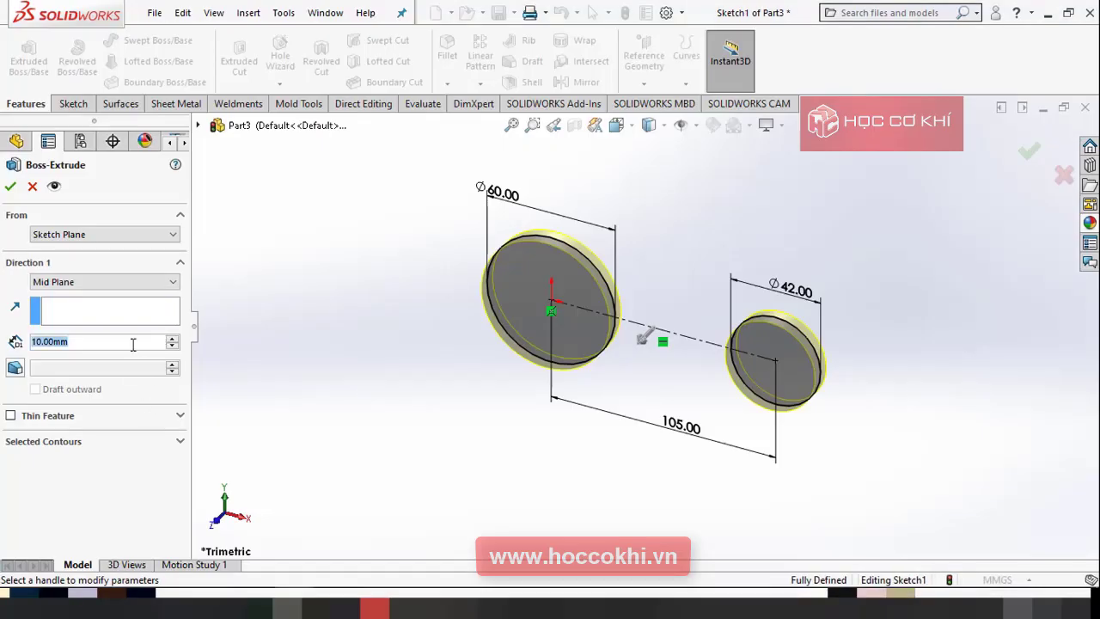
text(20)
key(Return)
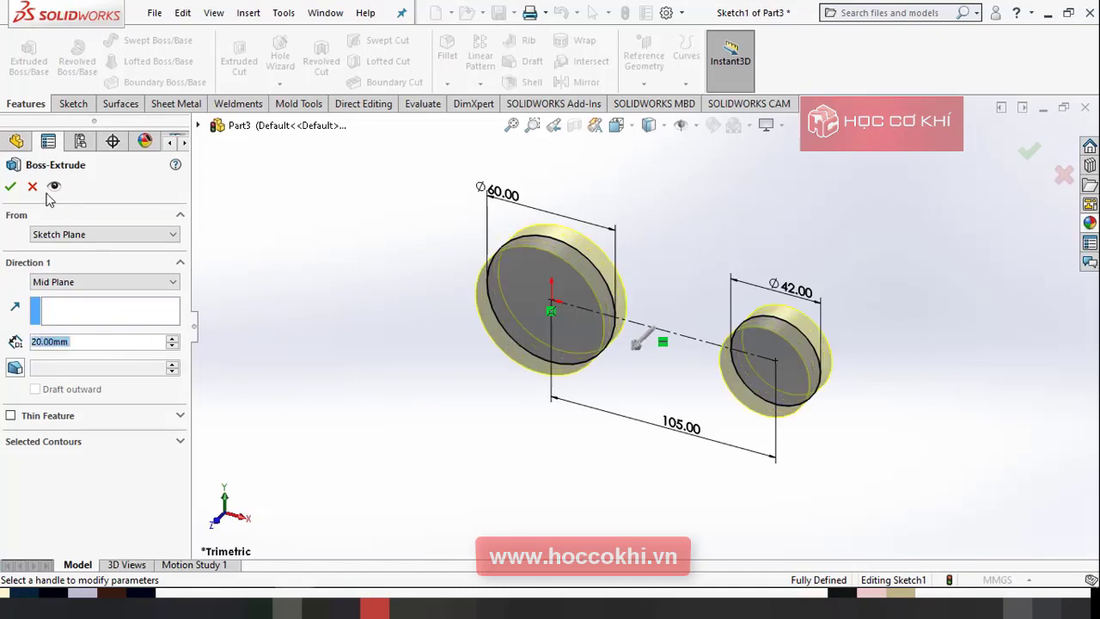
click(10, 187)
Step: Start a sketch on the Front Plane and convert the circular edges of both discs into sketch entities
scroll(662, 295, up, 3)
scroll(679, 327, down, 3)
mouse_move(688, 352)
middle_down()
mouse_move(751, 226)
mouse_move(817, 206)
mouse_move(602, 355)
mouse_move(697, 311)
mouse_move(678, 353)
middle_up()
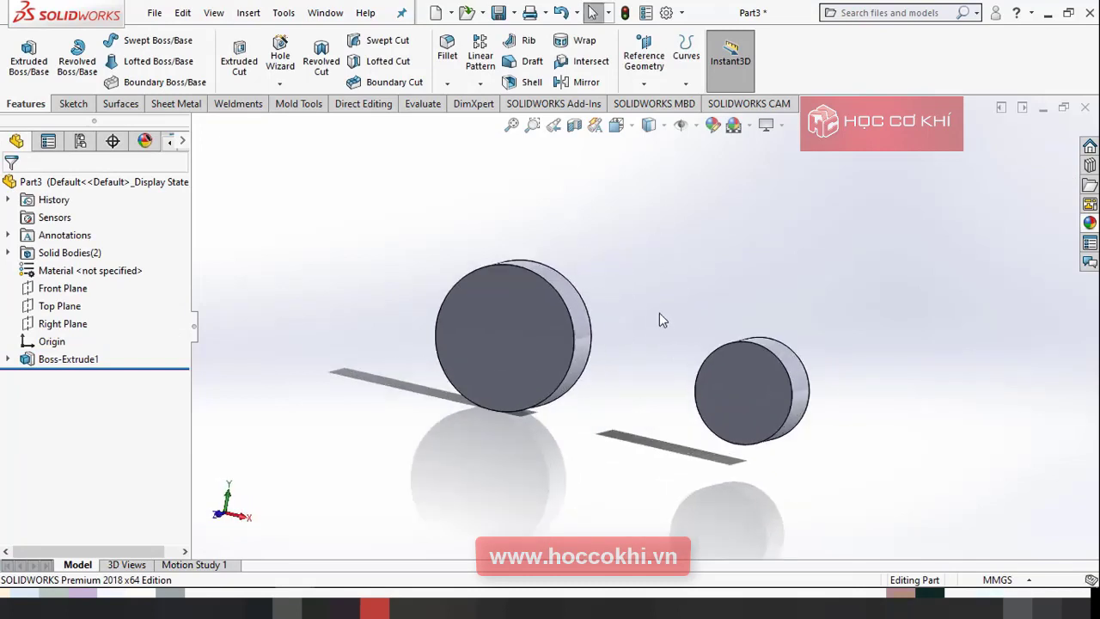
click(76, 296)
click(87, 267)
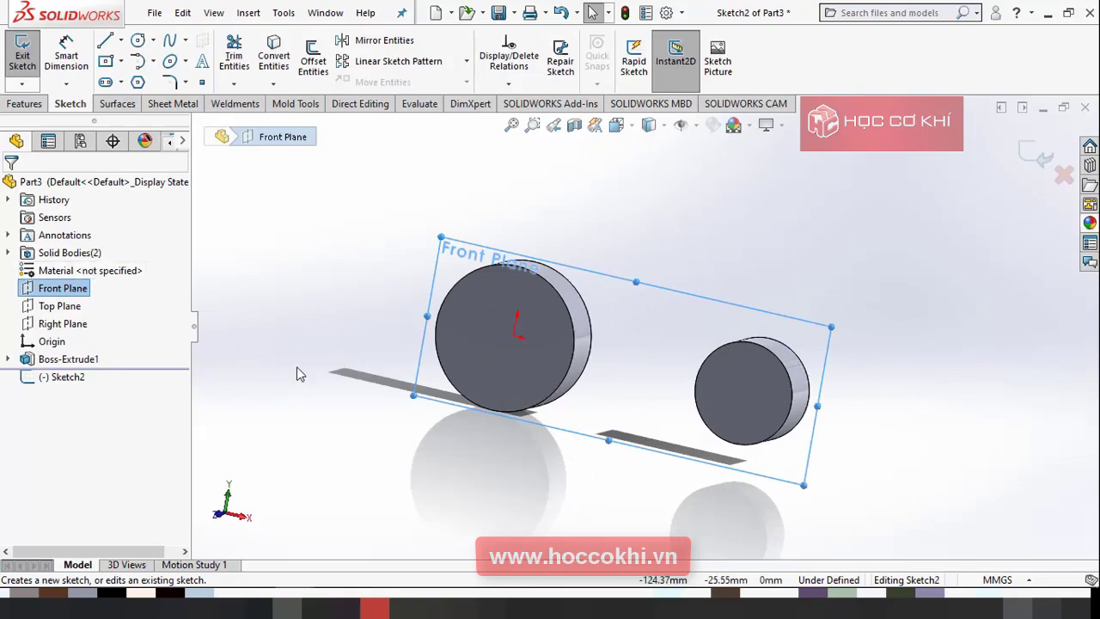
key(alt+Tab)
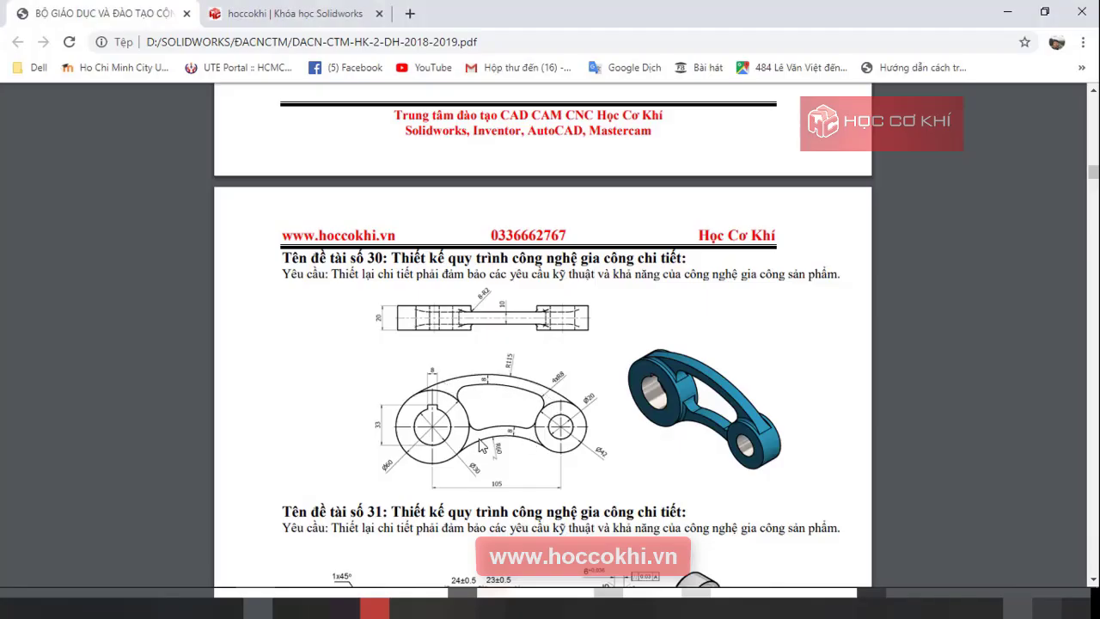
key(alt+Tab)
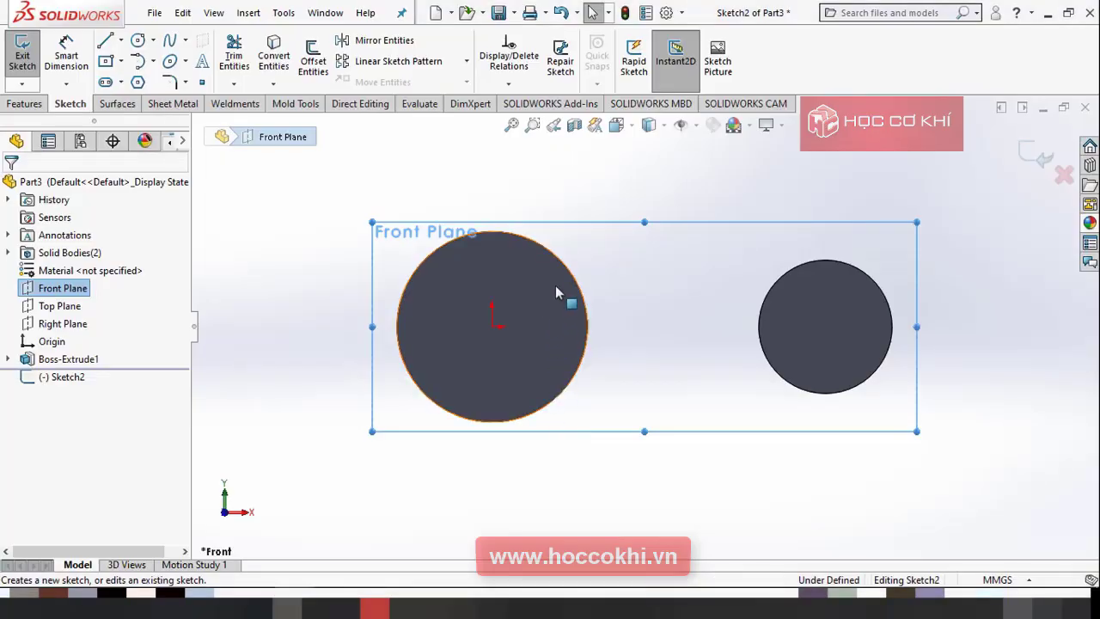
click(572, 287)
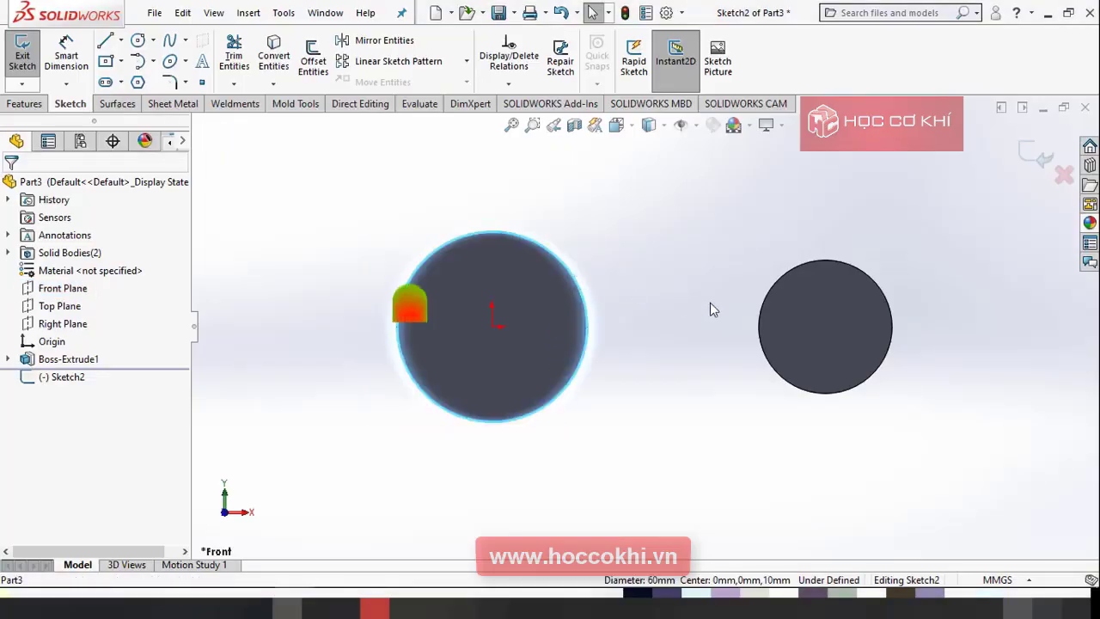
ctrl+click(760, 320)
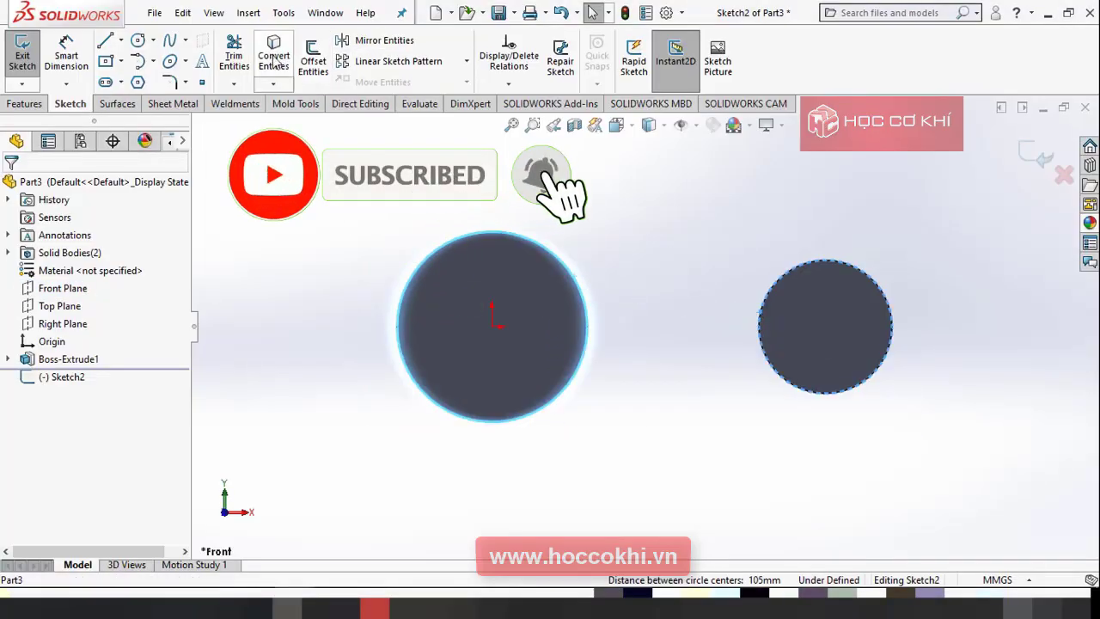
Step: Sketch a three-point arc above the discs, running from the large circle's upper edge to the small circle's upper edge
scroll(589, 233, up, 2)
scroll(578, 189, down, 2)
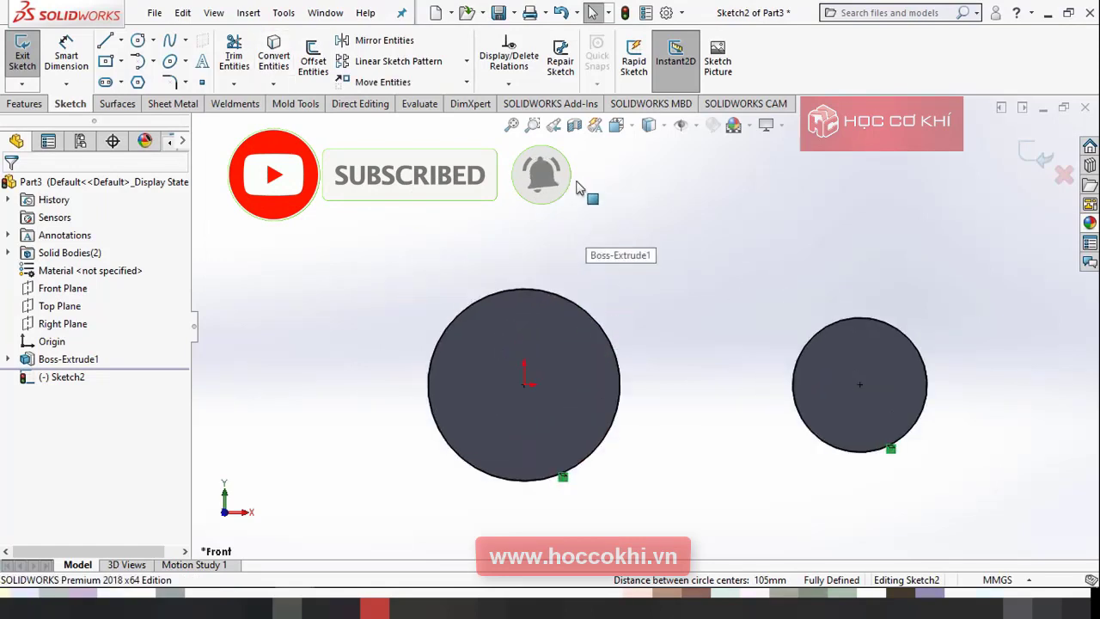
click(140, 62)
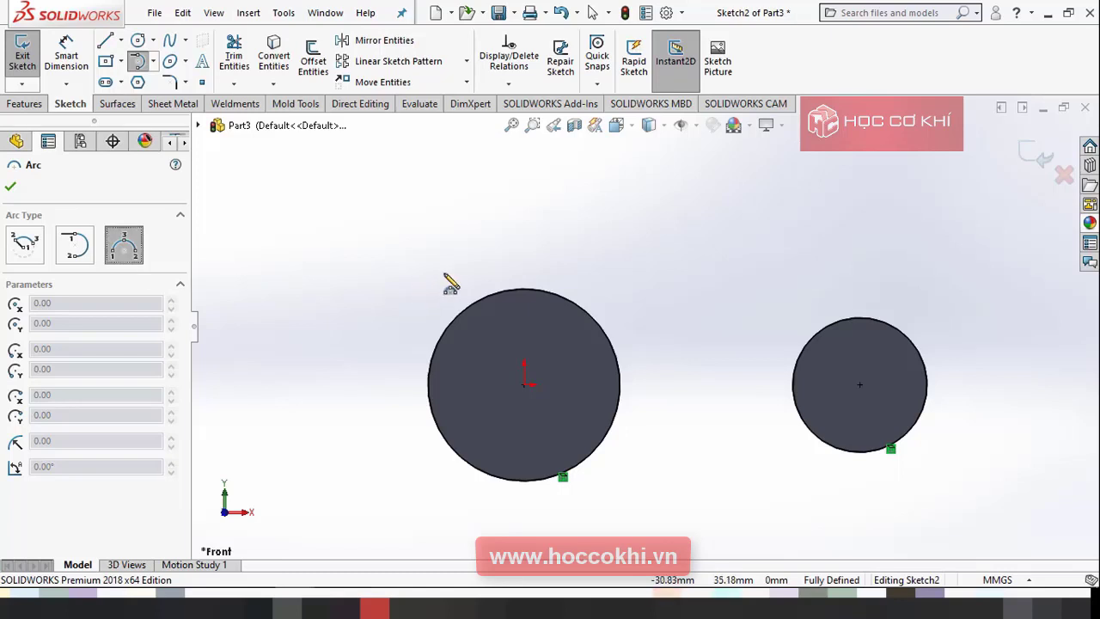
click(501, 295)
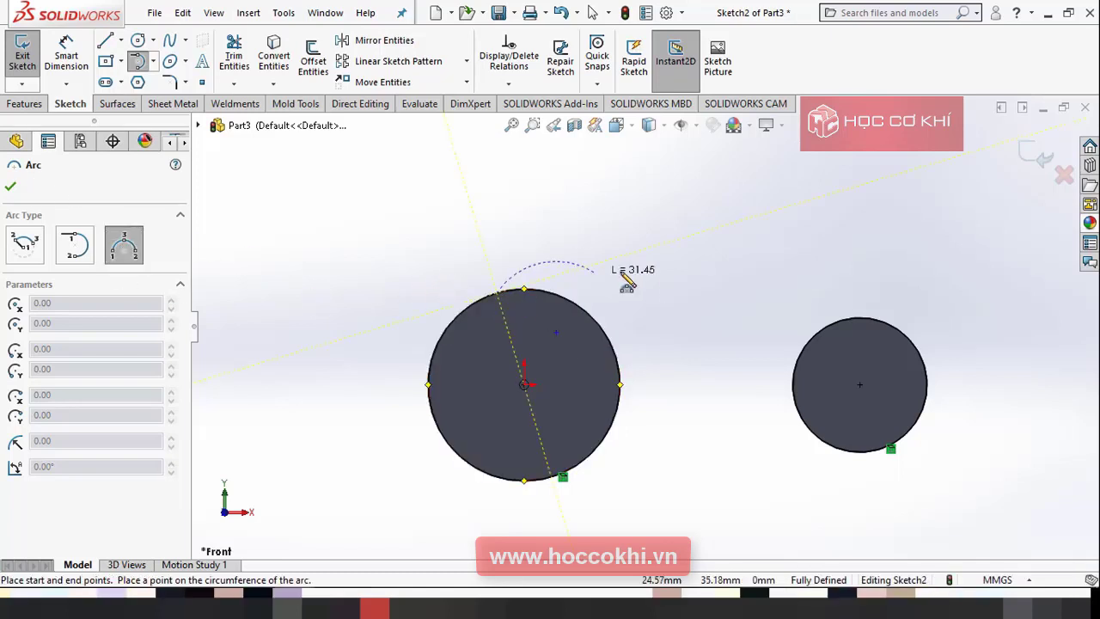
click(835, 324)
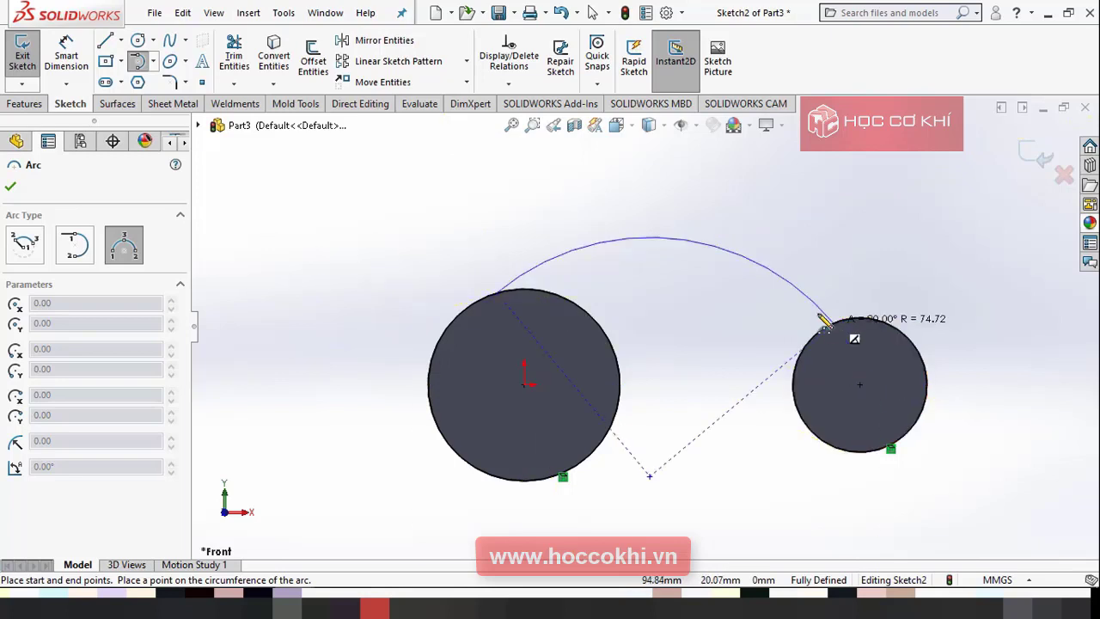
click(667, 285)
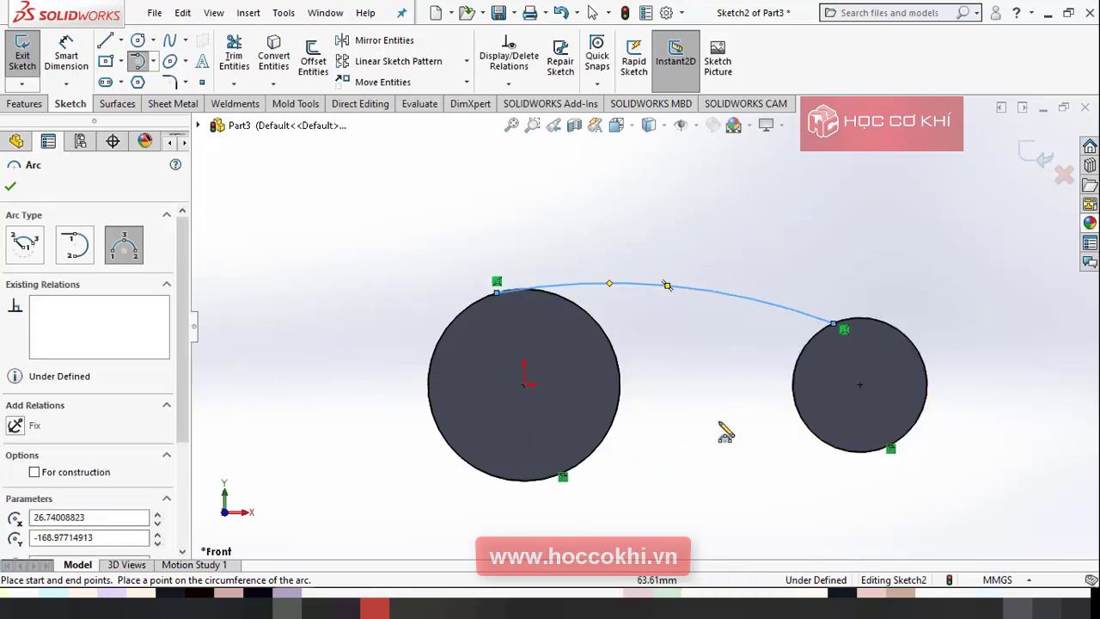
Step: Sketch an upward-bulging three-point arc joining the large circle's lower edge to the small circle's lower edge
click(544, 482)
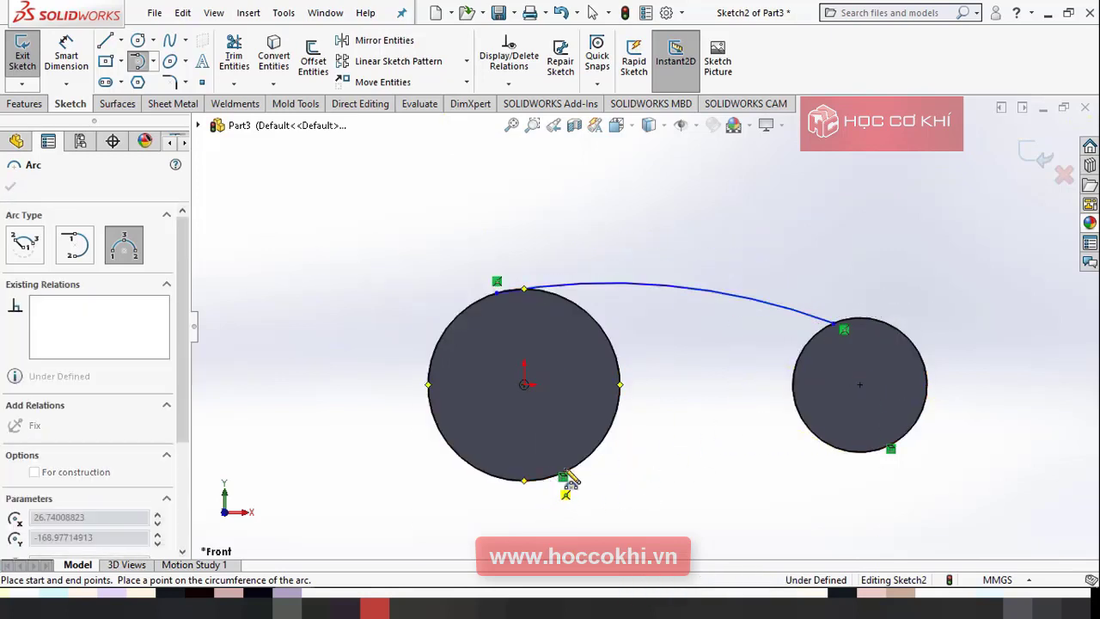
click(816, 446)
click(687, 435)
key(Escape)
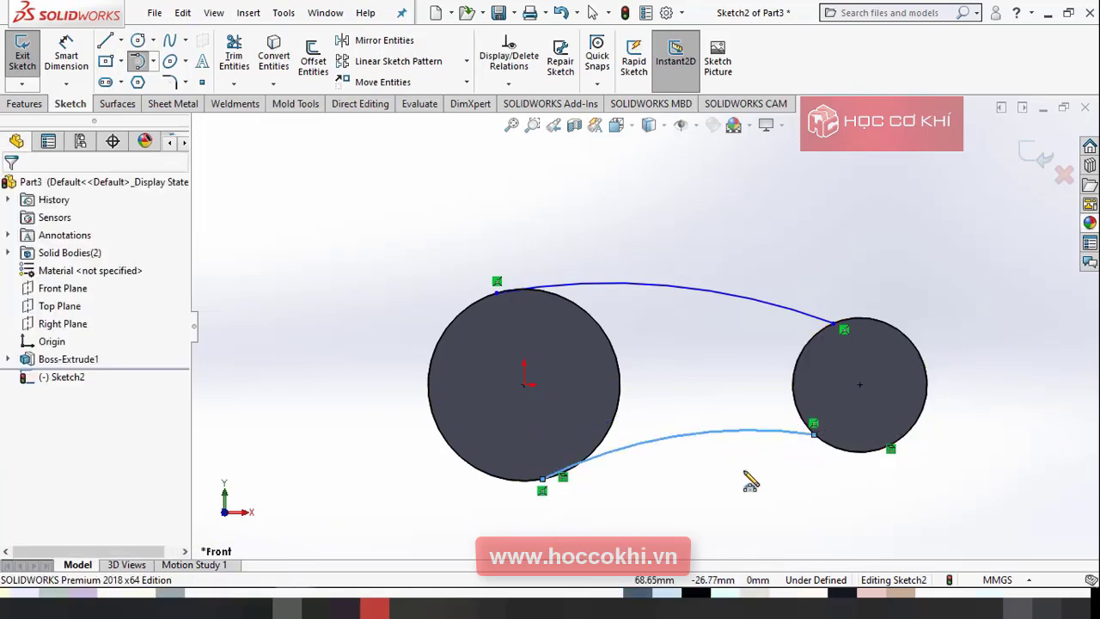
Step: Make the upper arc tangent to the large circle and clear the selection
key(z)
scroll(722, 353, down, 3)
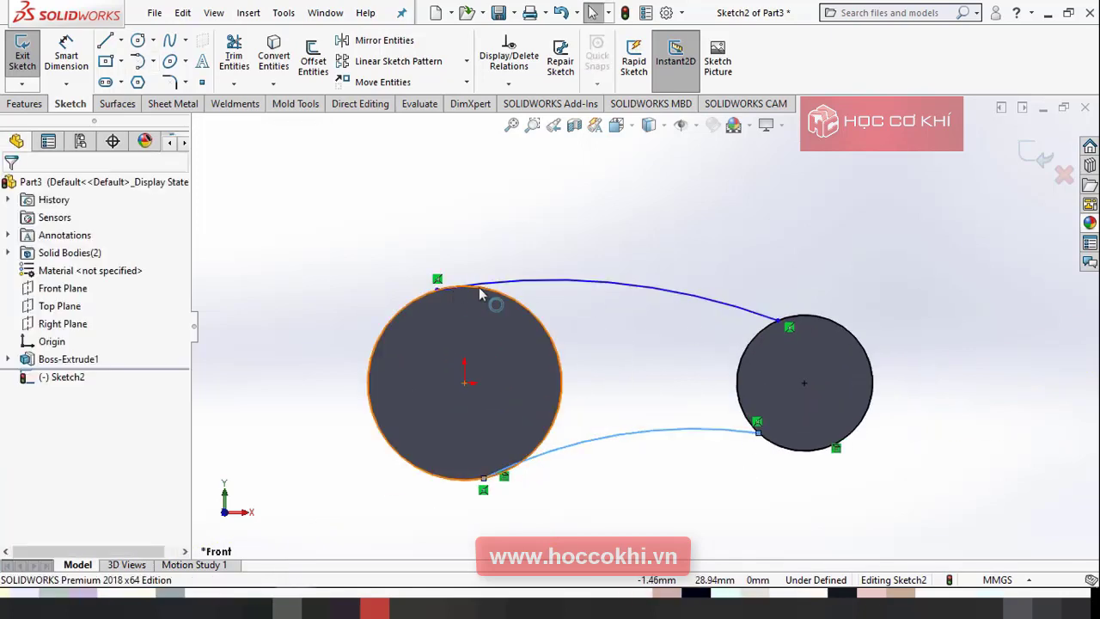
click(504, 287)
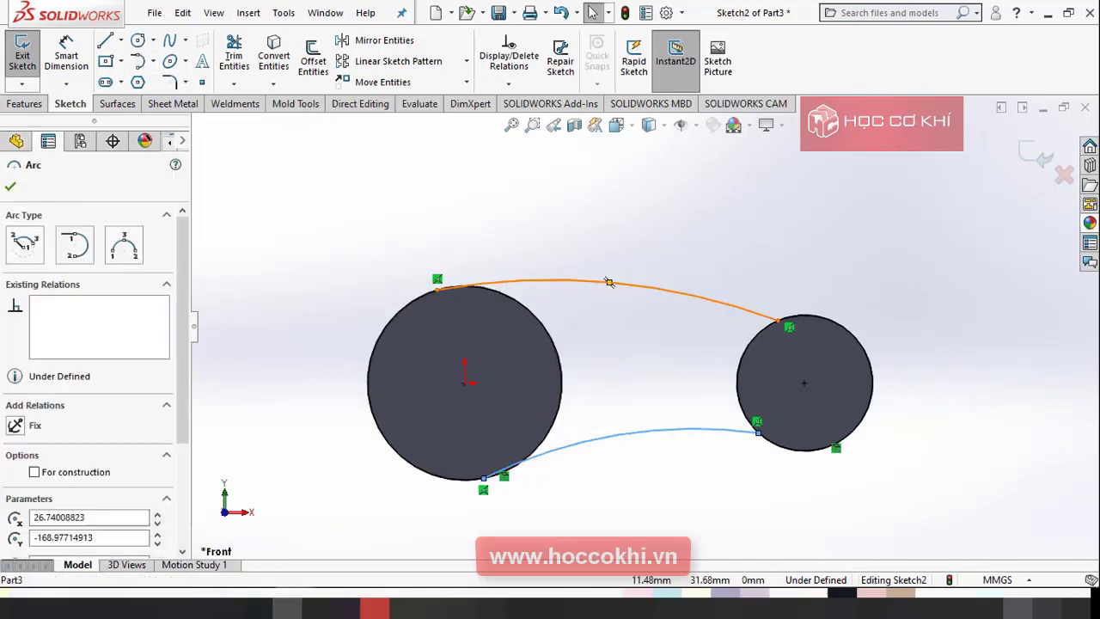
ctrl+click(522, 311)
click(569, 233)
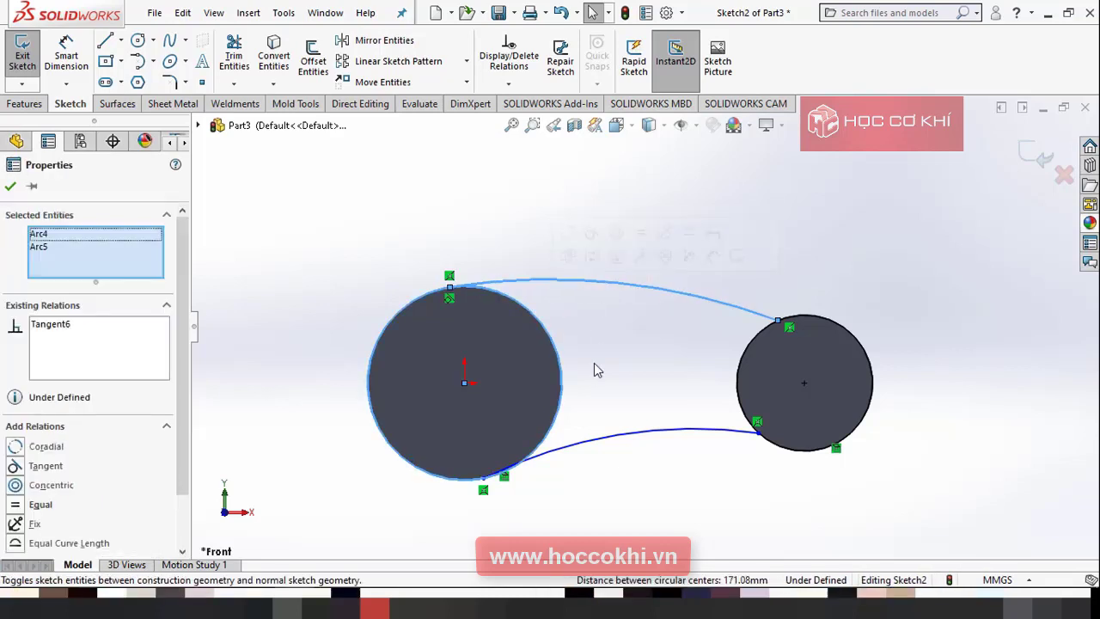
ctrl+click(754, 342)
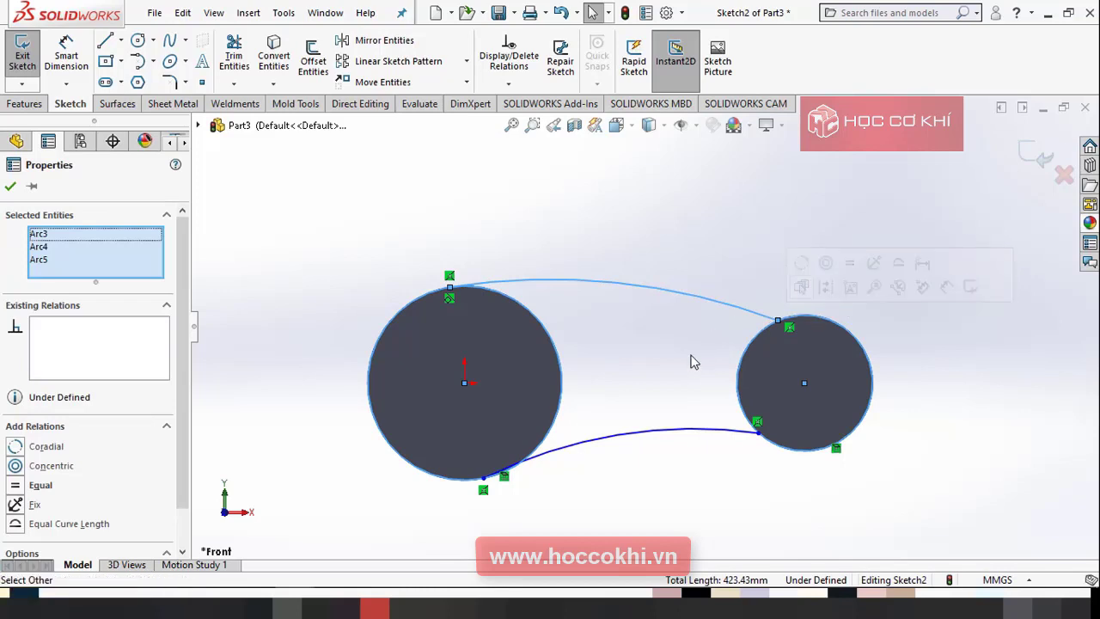
click(675, 370)
Step: Make the upper arc tangent to the small circle
click(746, 316)
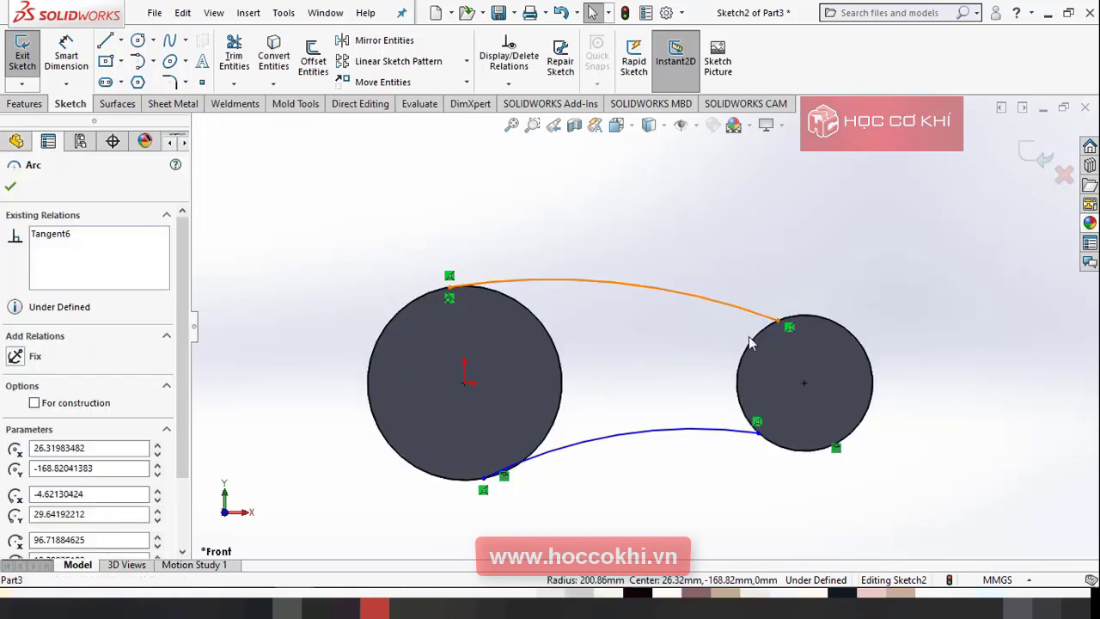
ctrl+click(761, 351)
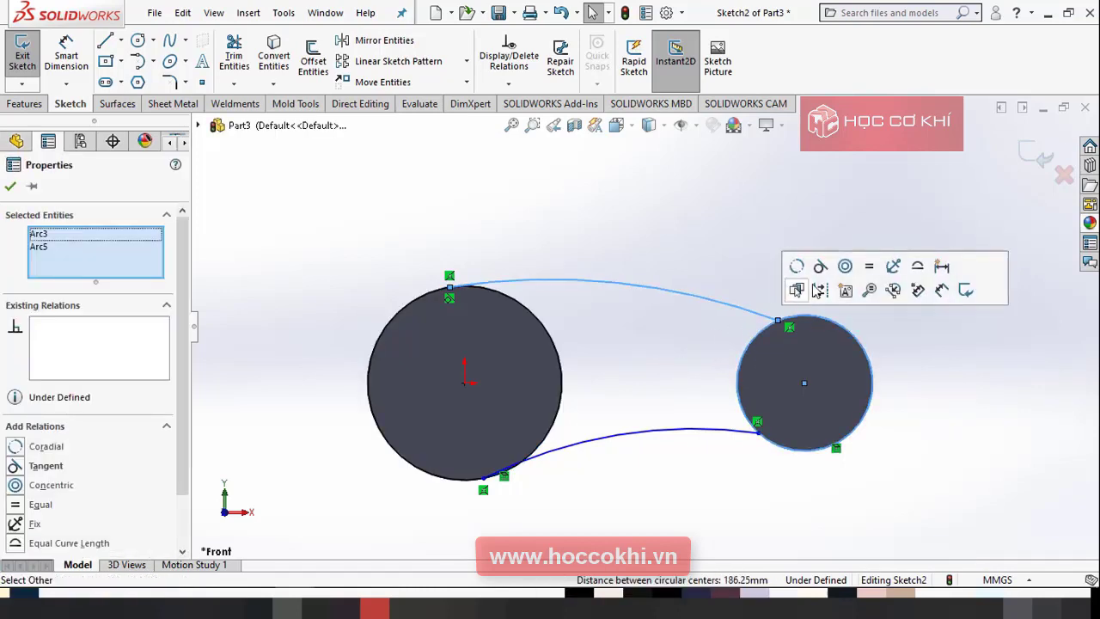
click(817, 291)
click(683, 350)
scroll(694, 385, up, 2)
scroll(604, 407, down, 2)
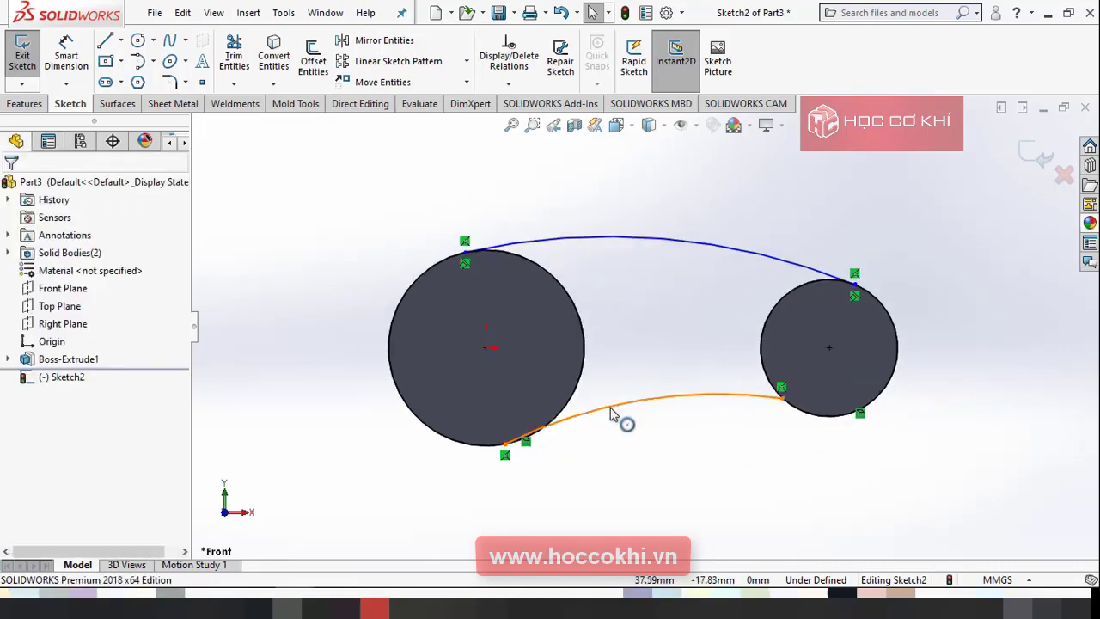
Step: Make the lower arc tangent to the large circle
click(610, 414)
ctrl+click(586, 397)
click(646, 312)
click(719, 422)
Step: Make the lower arc tangent to the small circle
click(737, 396)
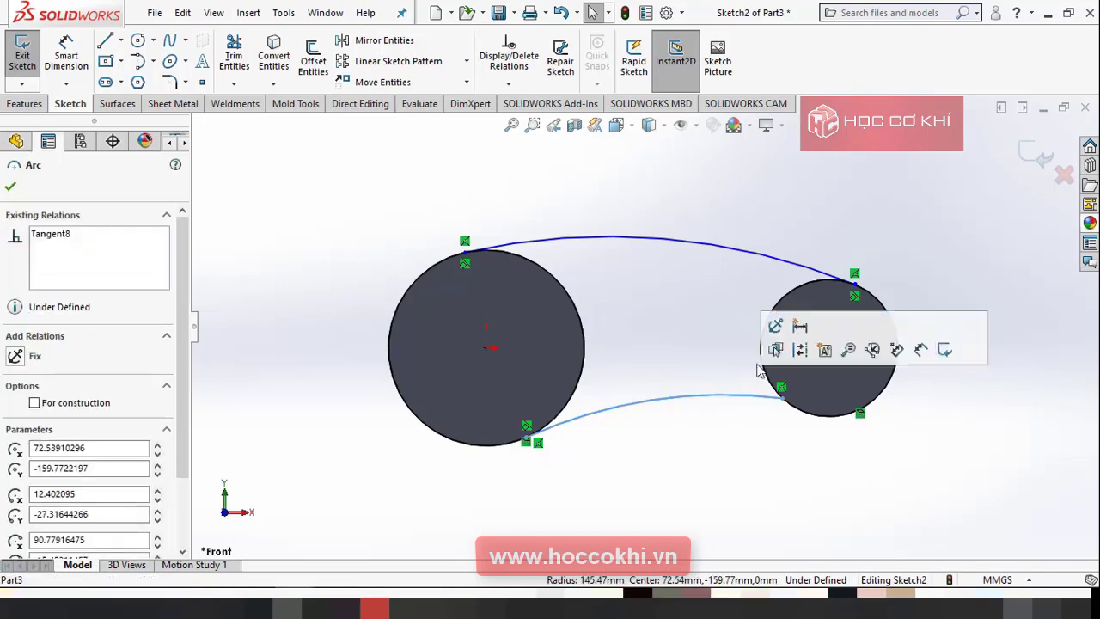
ctrl+click(767, 373)
click(832, 287)
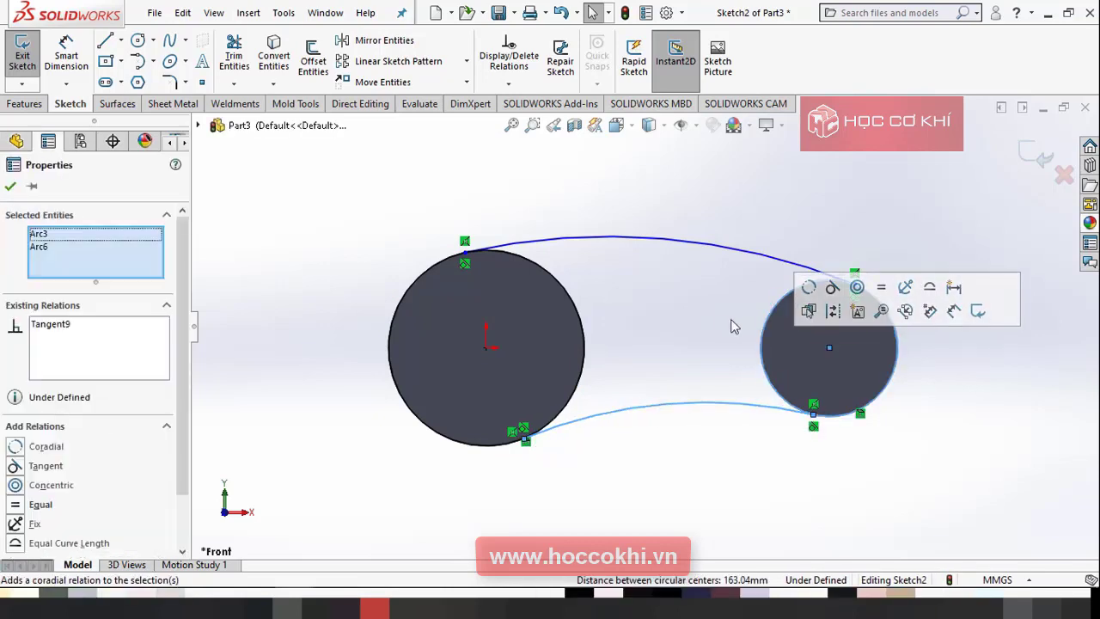
scroll(686, 327, up, 2)
scroll(687, 417, down, 2)
click(694, 452)
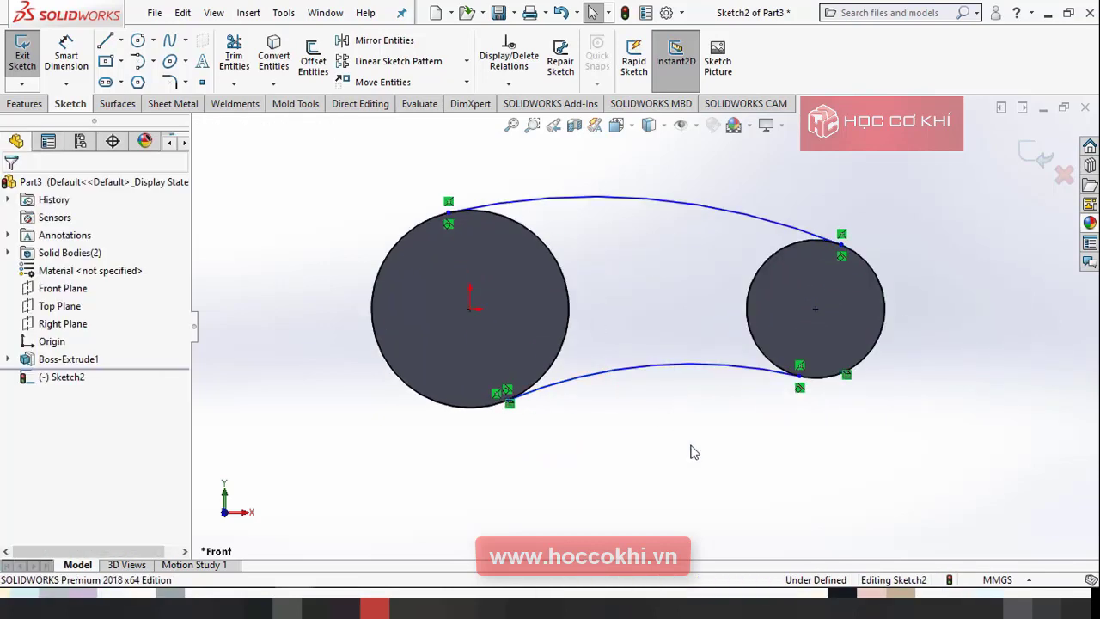
Step: Check the arc radii in the PDF drawing and dimension the upper arc in the SOLIDWORKS sketch to a radius of 115 mm
key(alt+Tab)
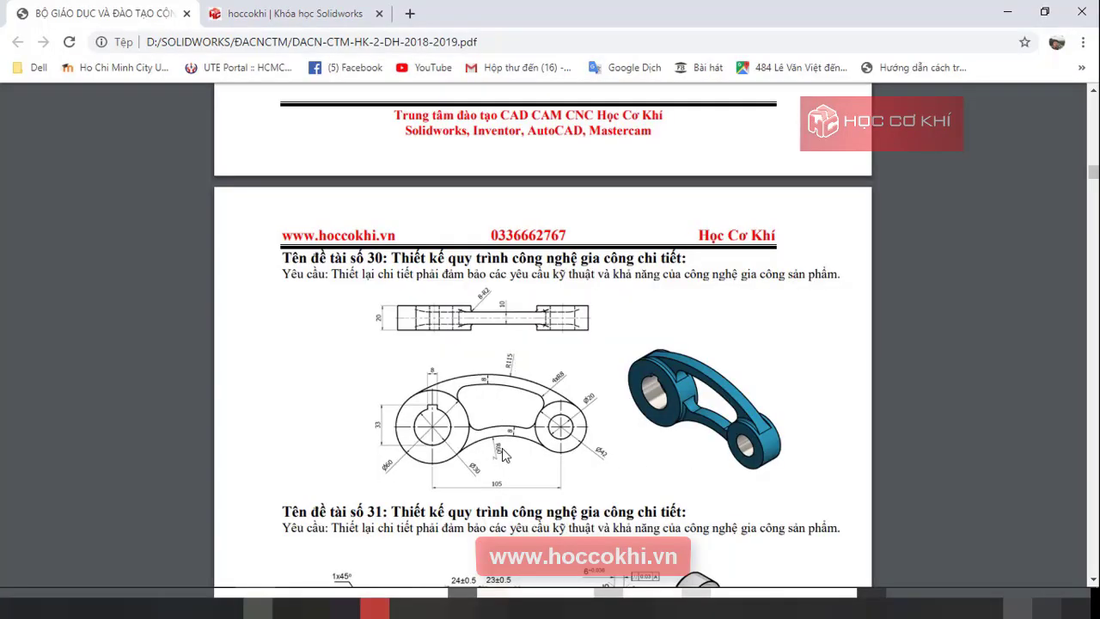
key(alt+Tab)
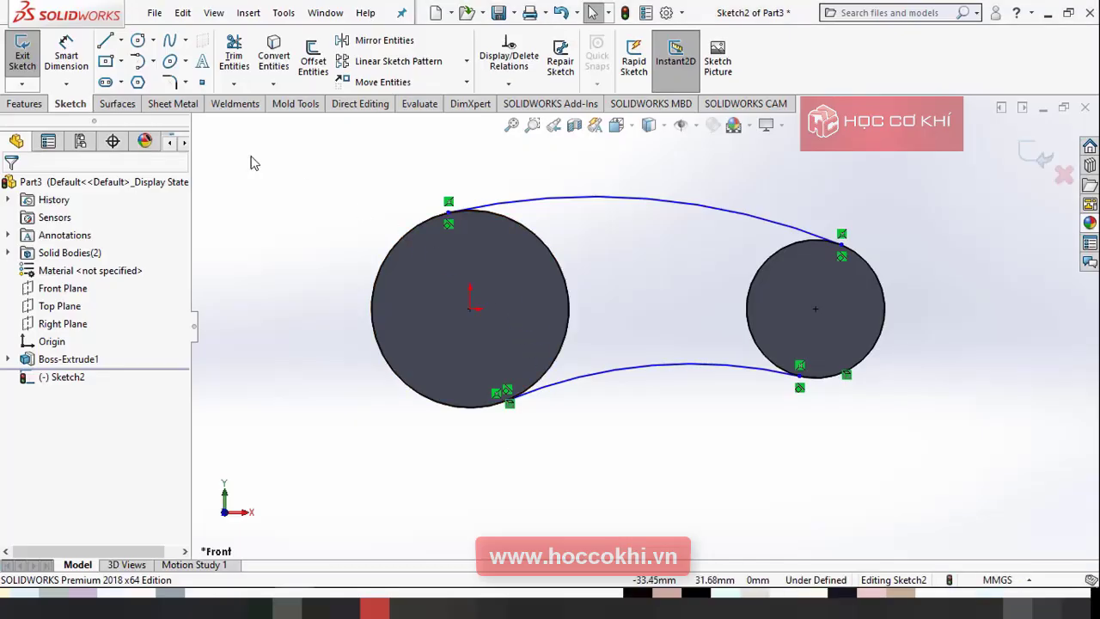
click(73, 58)
click(610, 199)
click(640, 273)
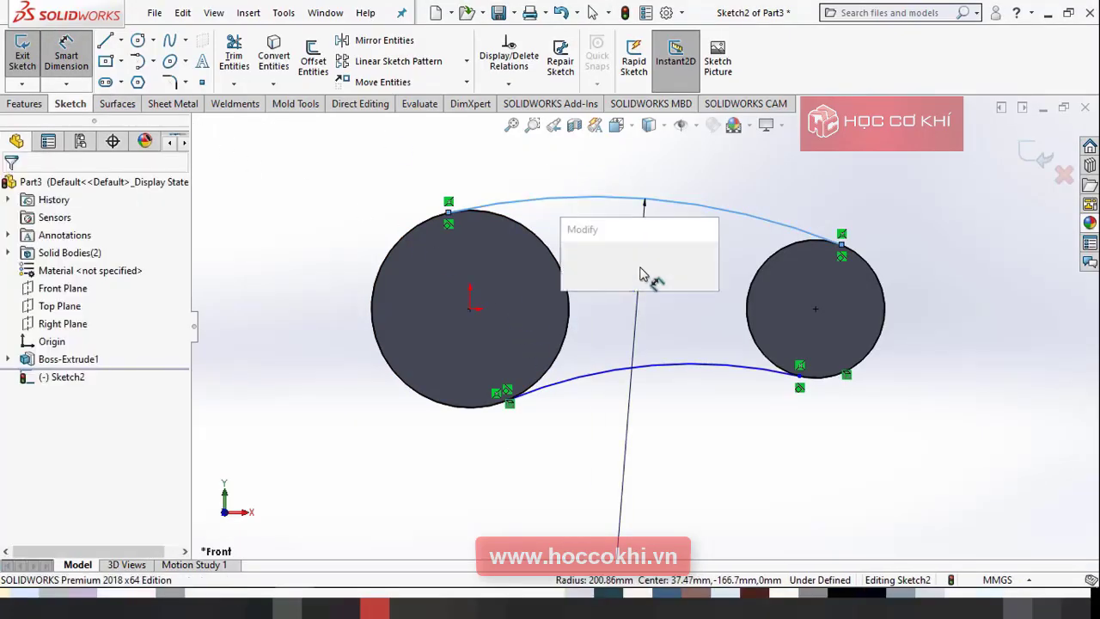
text(115)
key(Return)
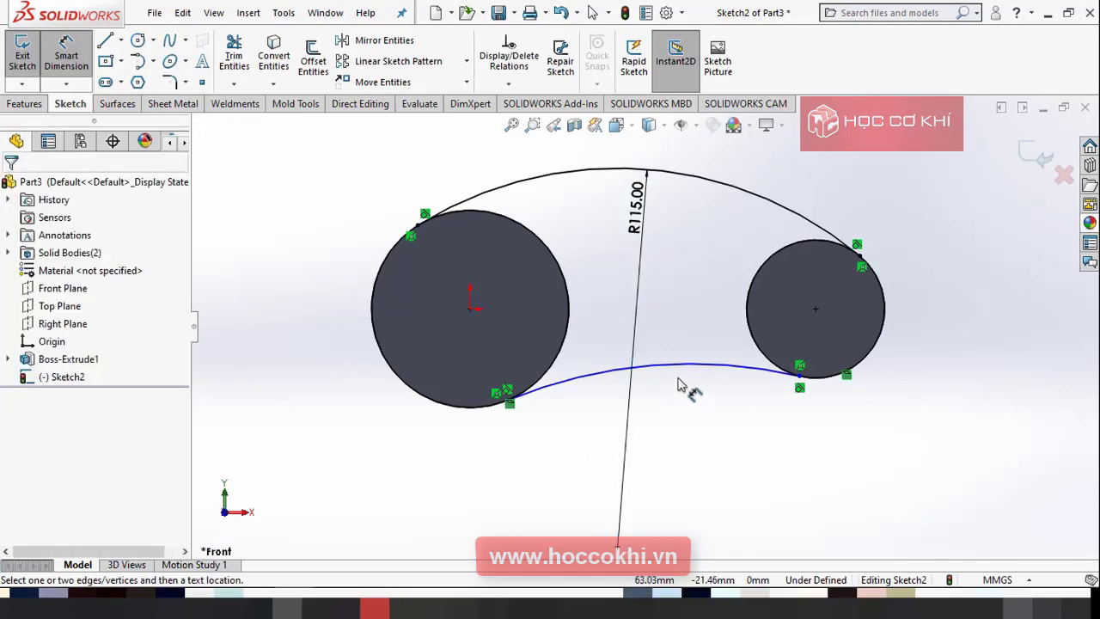
Step: Dimension the lower arc to a radius of 60 mm
click(684, 371)
click(698, 412)
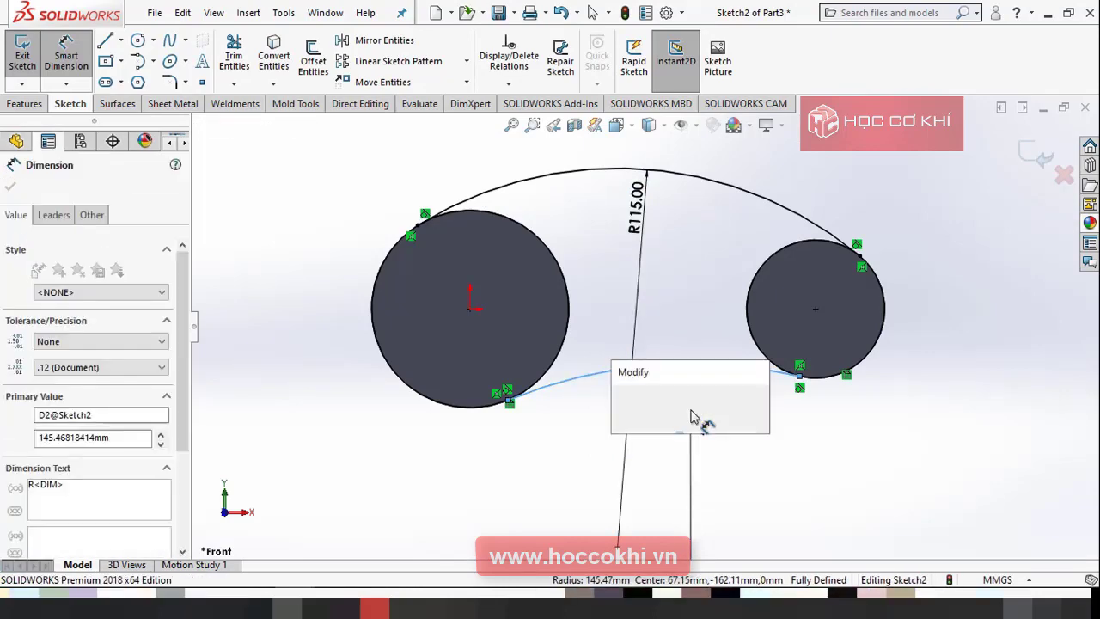
key(Return)
key(Escape)
scroll(749, 425, up, 2)
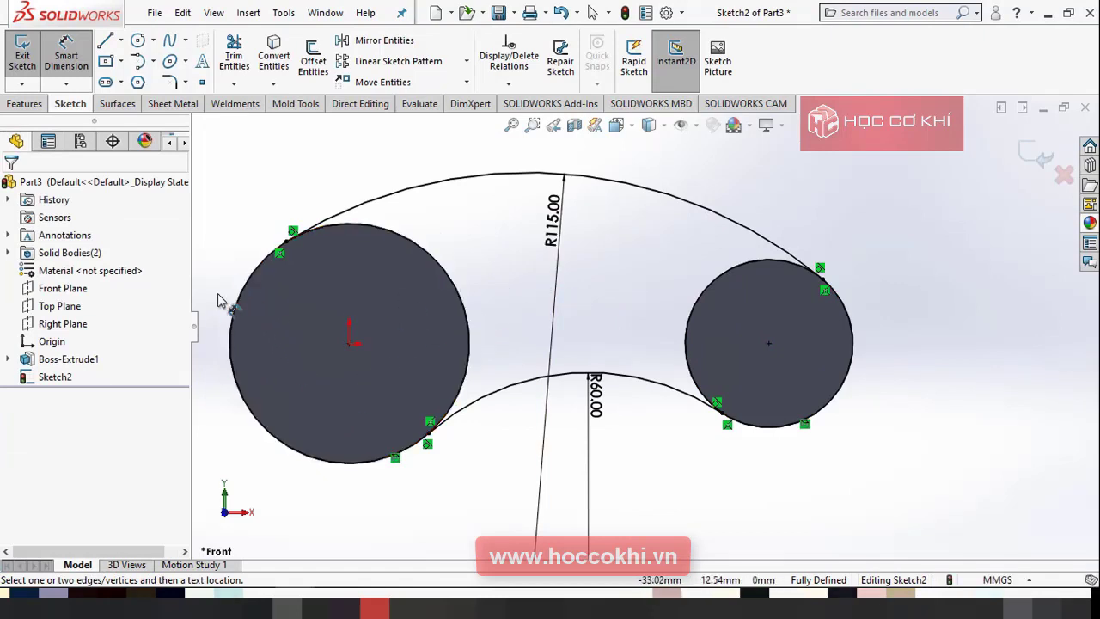
Step: Power-trim the outer portions of both circles, leaving a closed profile between the two discs
click(234, 60)
drag(270, 303, 492, 355)
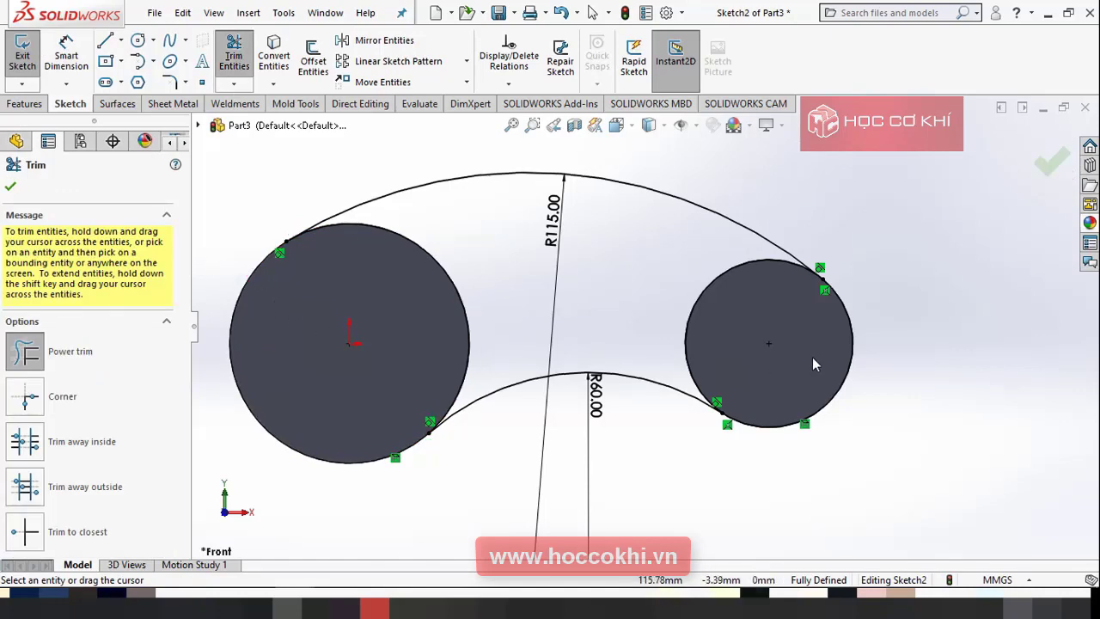
drag(814, 365, 854, 386)
scroll(644, 323, up, 3)
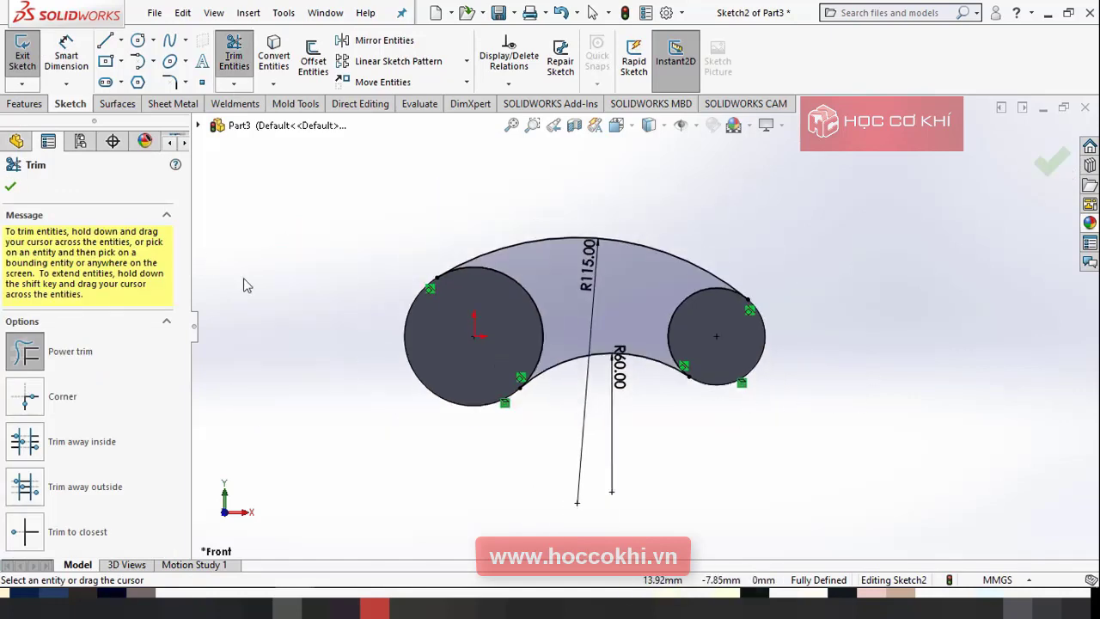
click(10, 188)
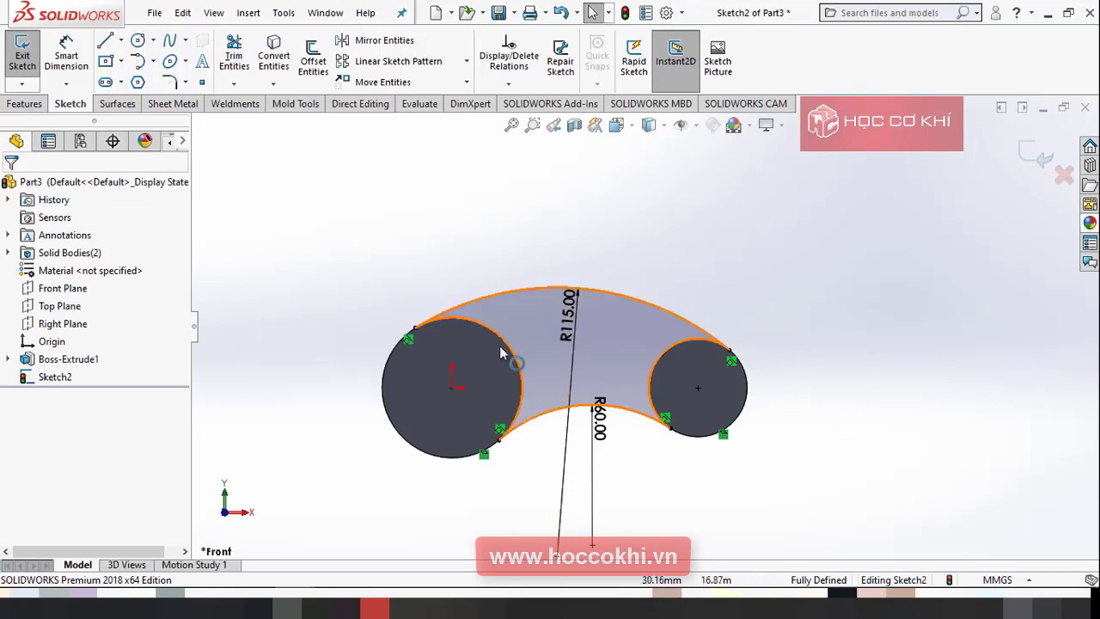
Step: Extrude the profile between the discs as a boss with the Mid Plane end condition and a depth of 10 mm
click(24, 103)
click(29, 62)
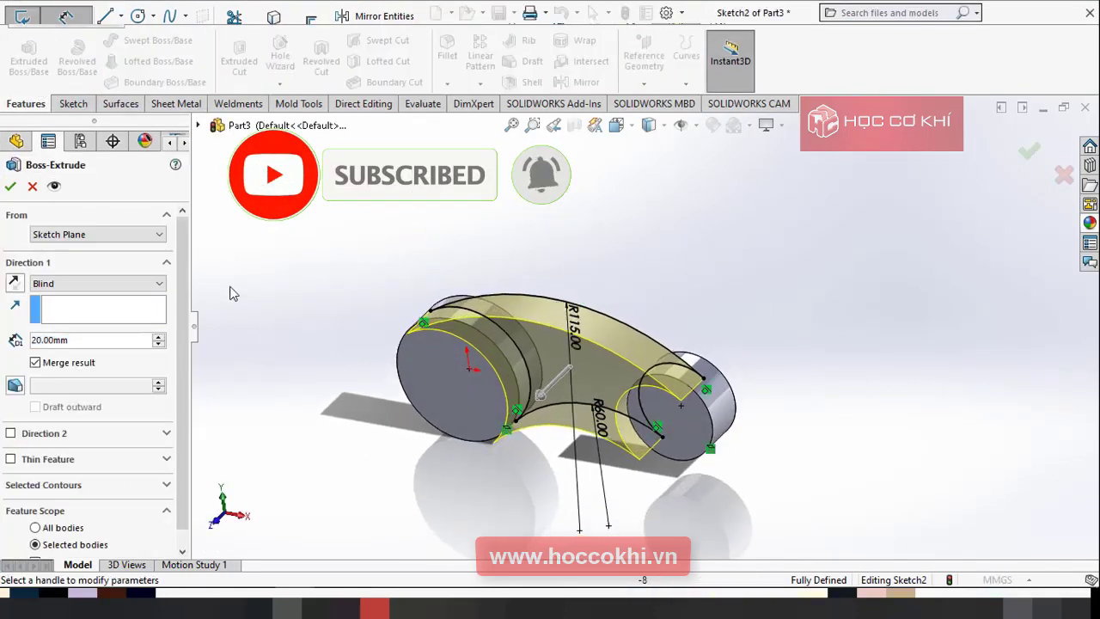
click(109, 285)
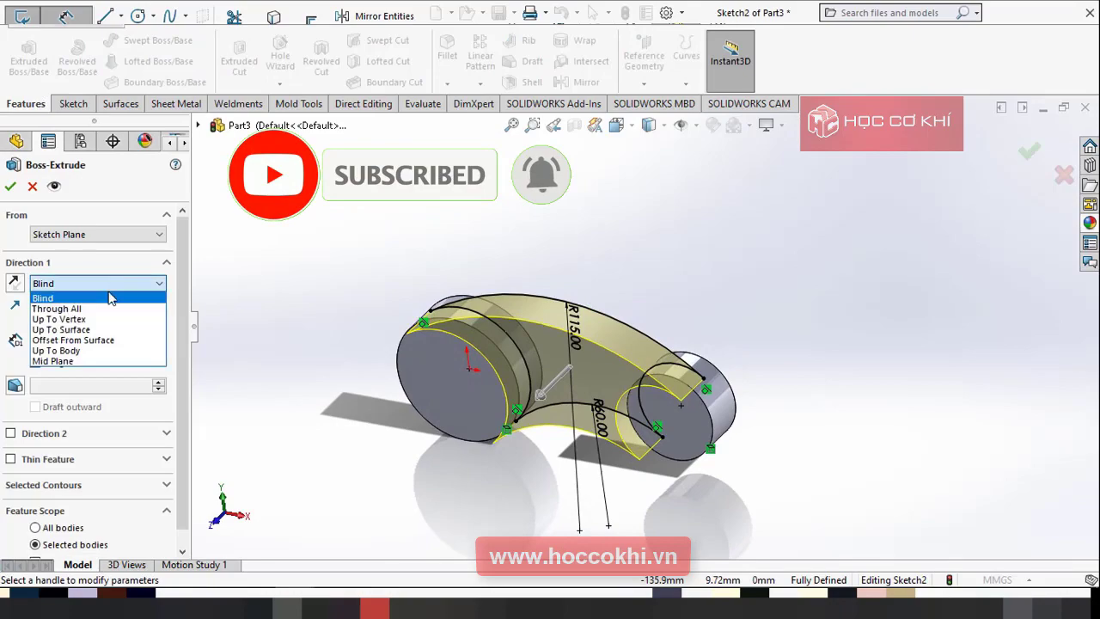
click(73, 362)
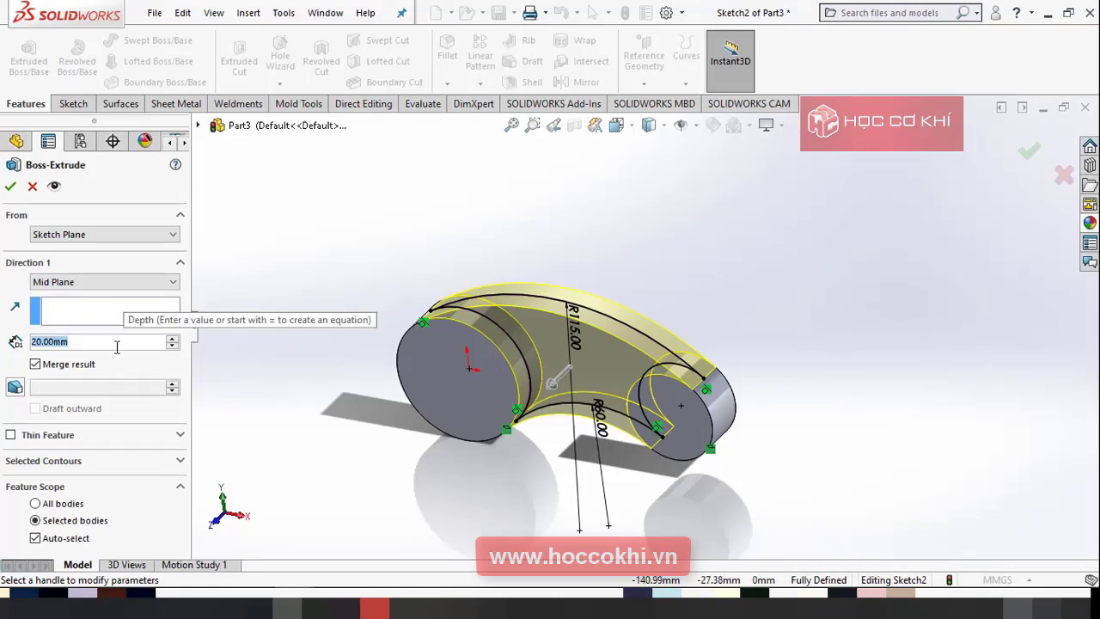
scroll(117, 346, down, 1)
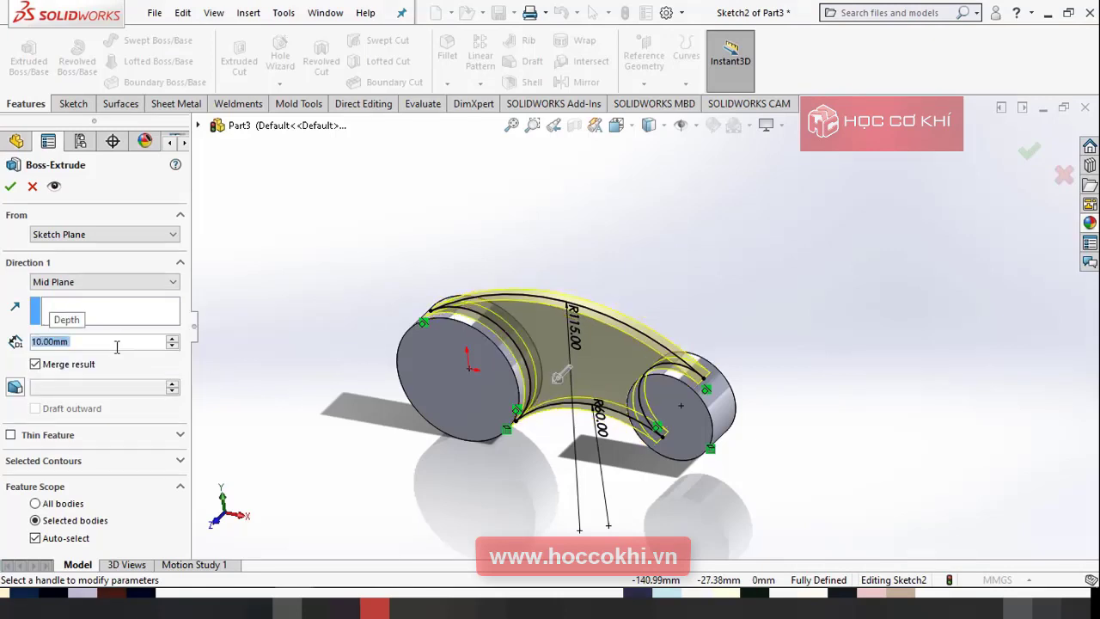
click(12, 186)
middle_drag(428, 391, 574, 429)
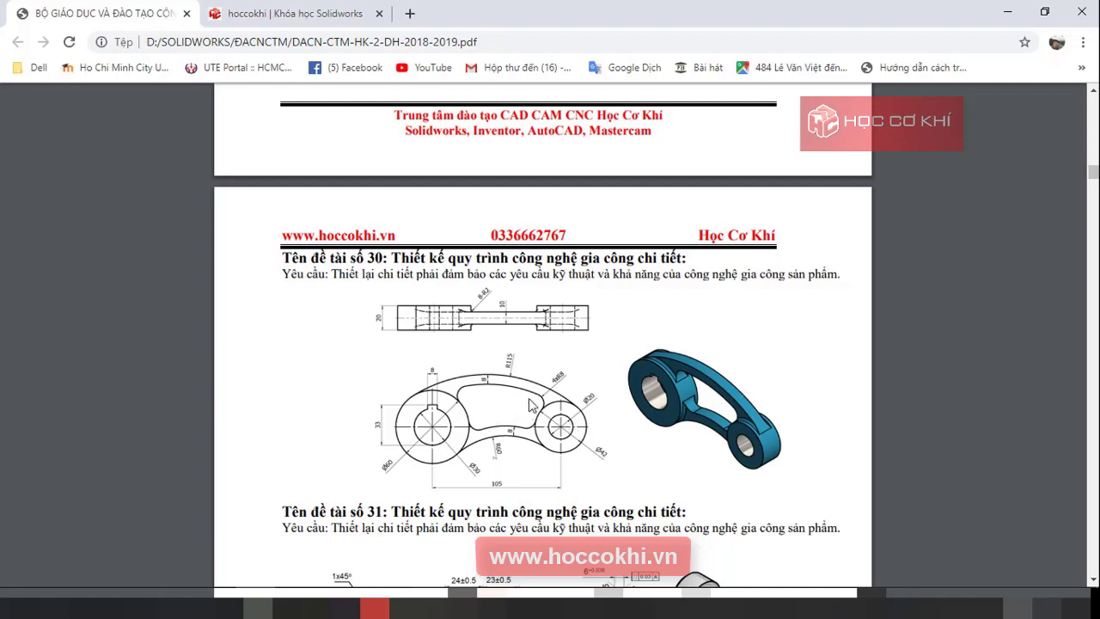
Step: Return from the PDF drawing to SOLIDWORKS, start a sketch on the Front Plane and draw a circle centred on the origin inside the large disc
key(alt+Tab)
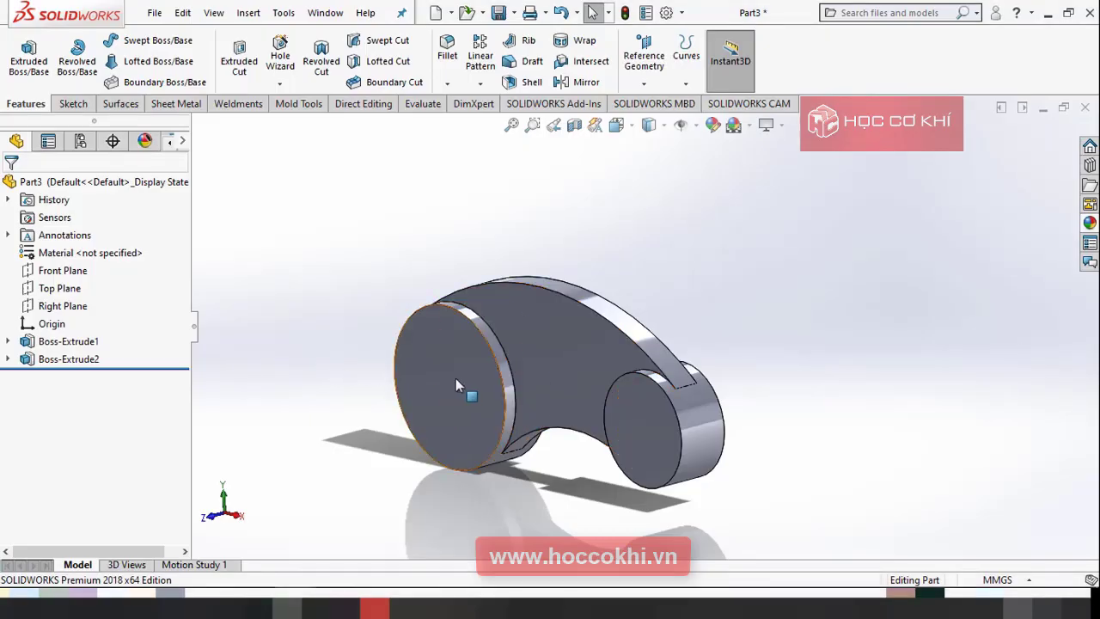
click(60, 274)
click(77, 251)
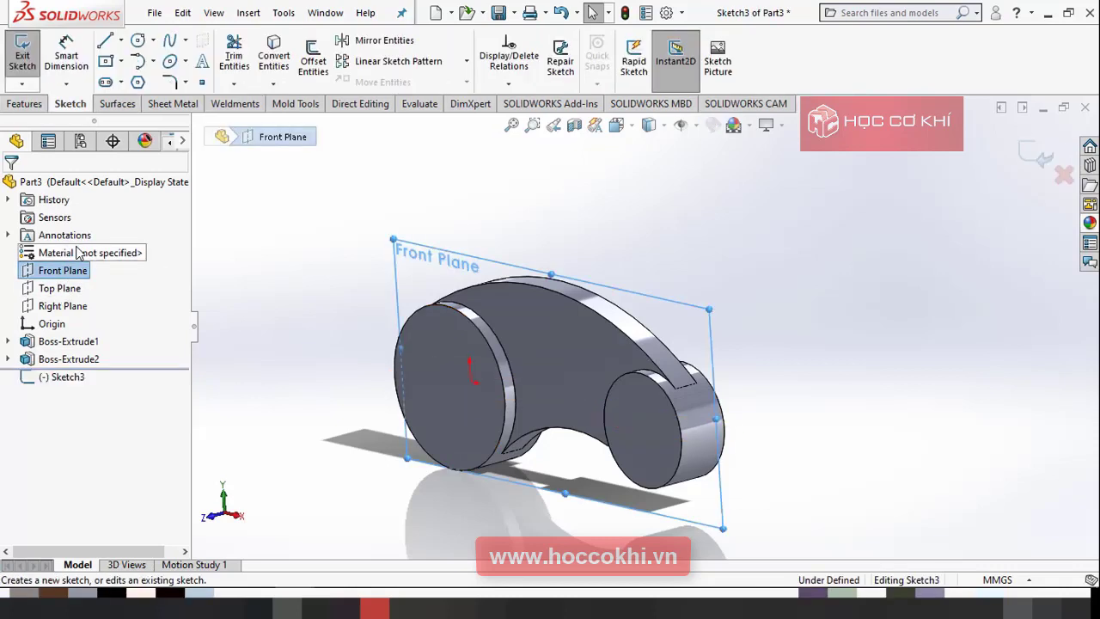
click(137, 40)
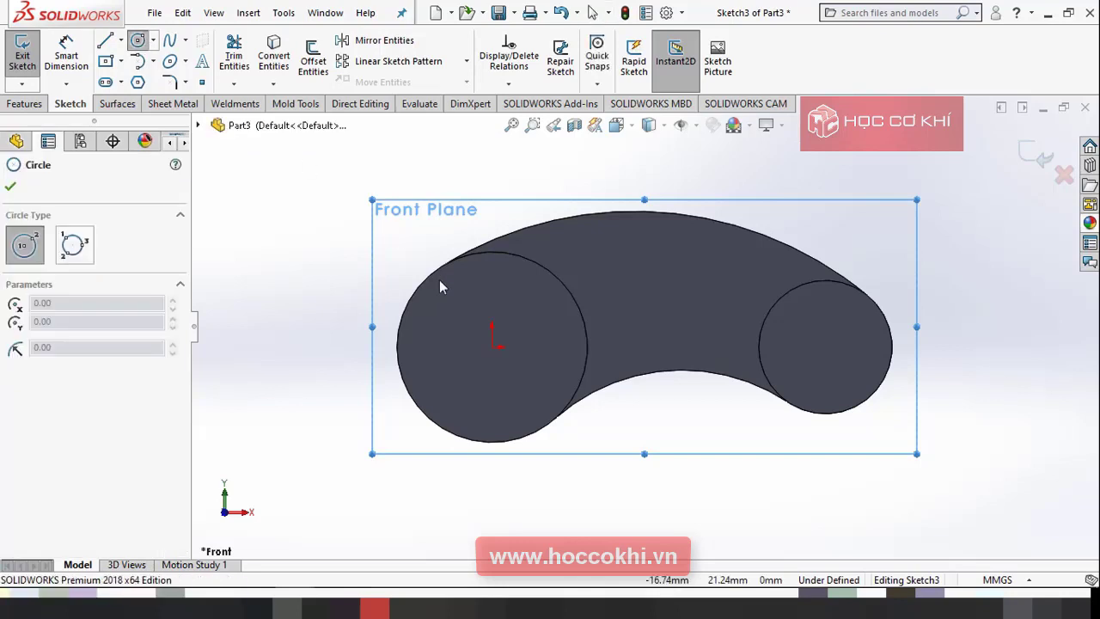
mouse_move(491, 347)
mouse_down()
mouse_move(562, 327)
mouse_move(570, 314)
mouse_move(560, 316)
mouse_up()
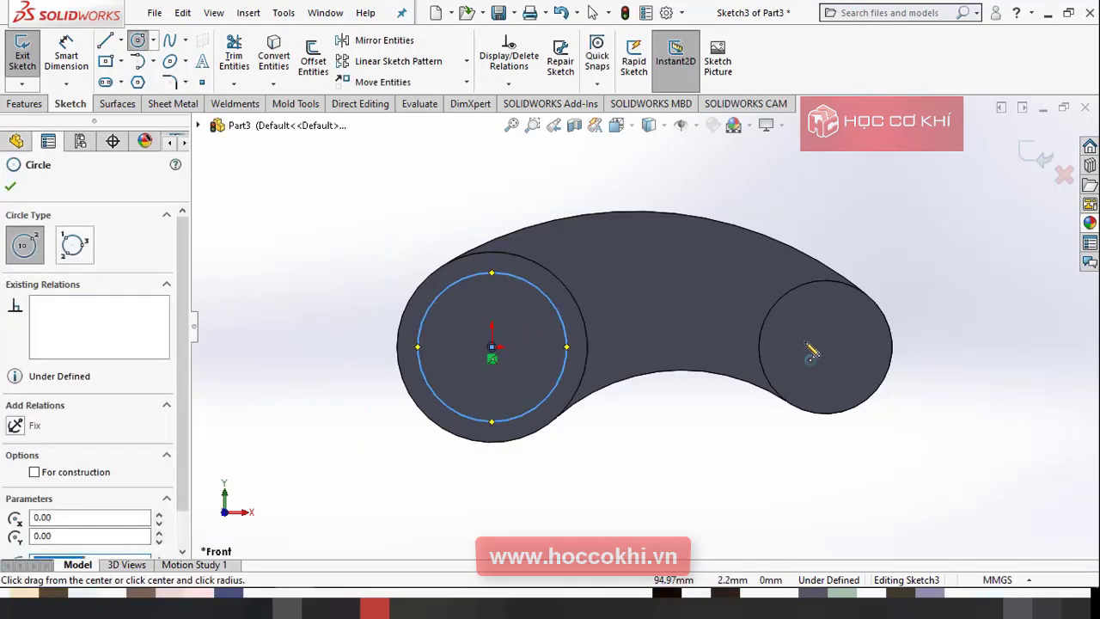
Step: Draw a circle about 30 mm in diameter concentric with the small disc, and check the bore diameters in the PDF drawing
mouse_move(824, 347)
mouse_down()
mouse_move(850, 361)
mouse_move(871, 335)
mouse_up()
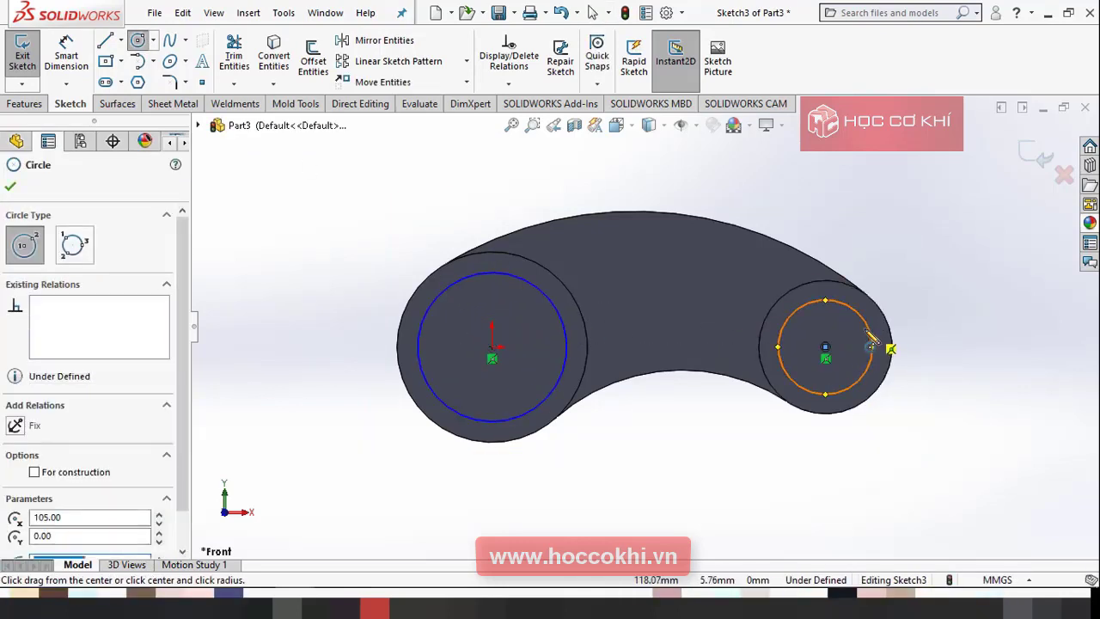
key(Escape)
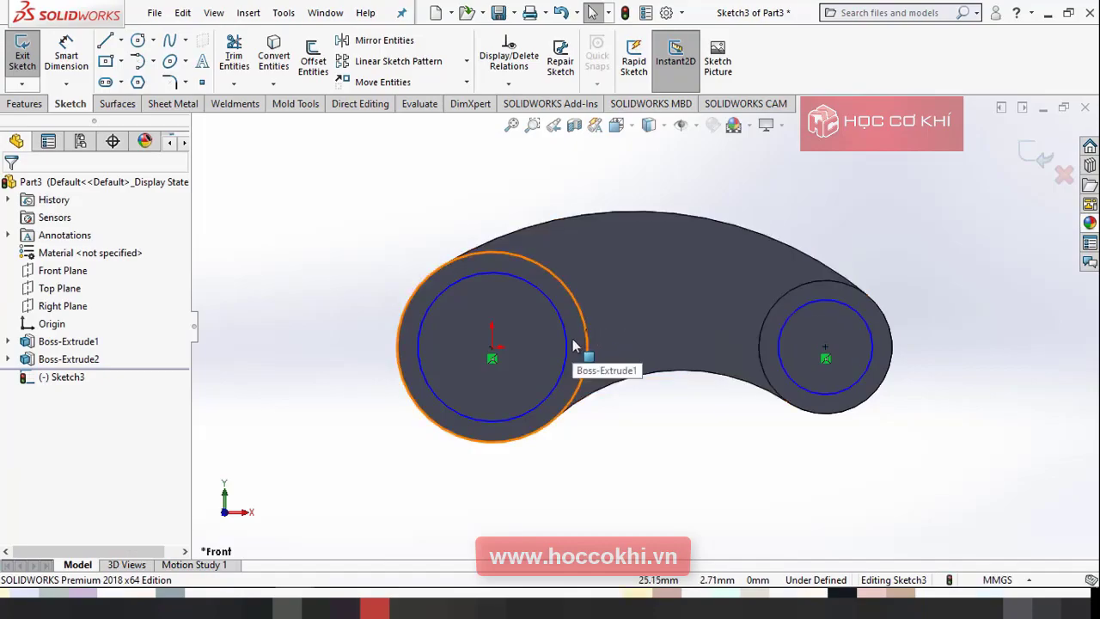
key(alt+Tab)
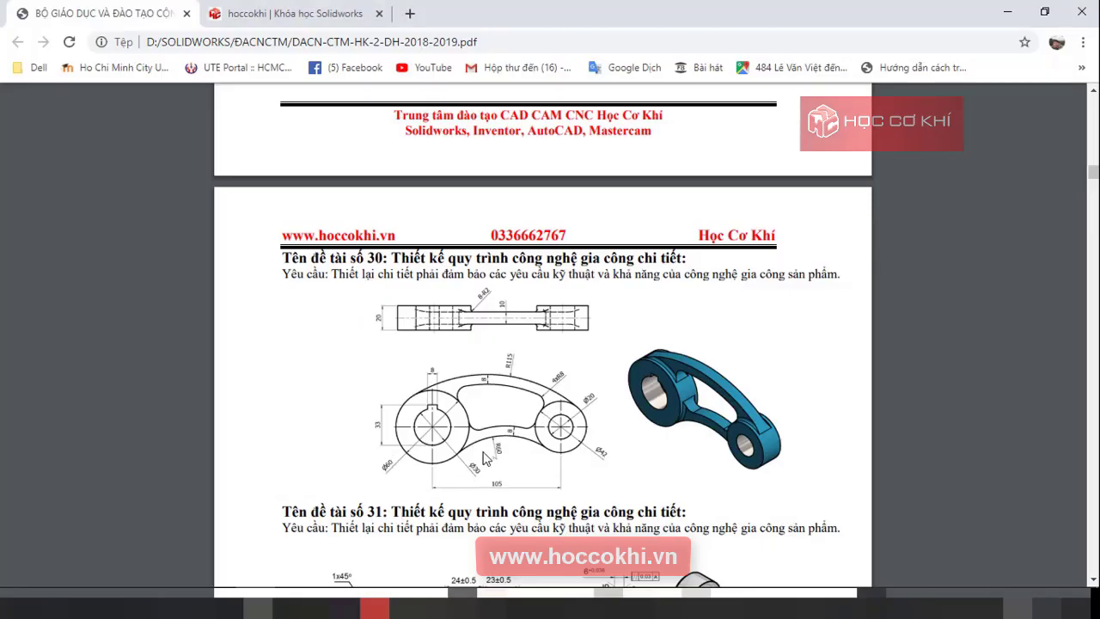
key(alt+Tab)
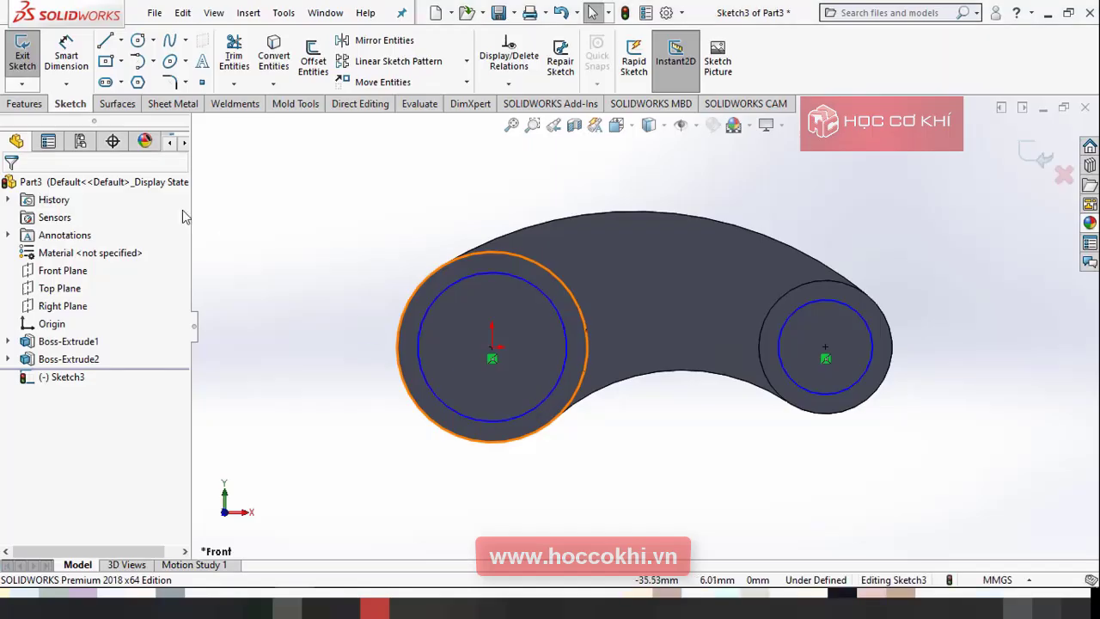
Step: Dimension the circle in the large disc to 30 mm diameter and the circle in the small disc to 20 mm
click(427, 320)
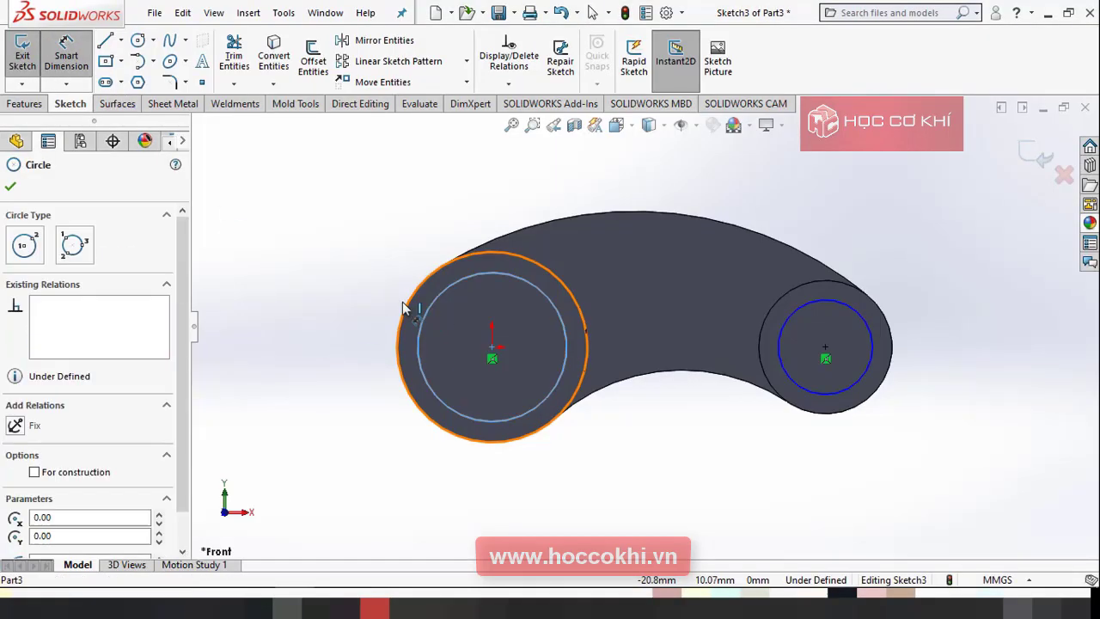
click(369, 275)
text(30)
key(Return)
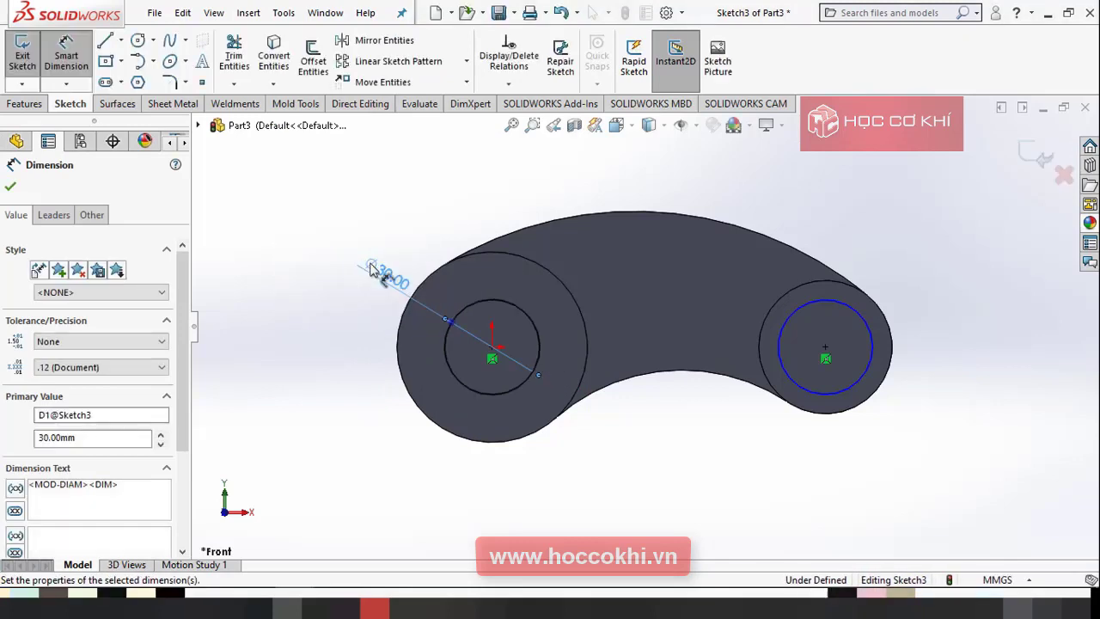
click(786, 352)
click(911, 249)
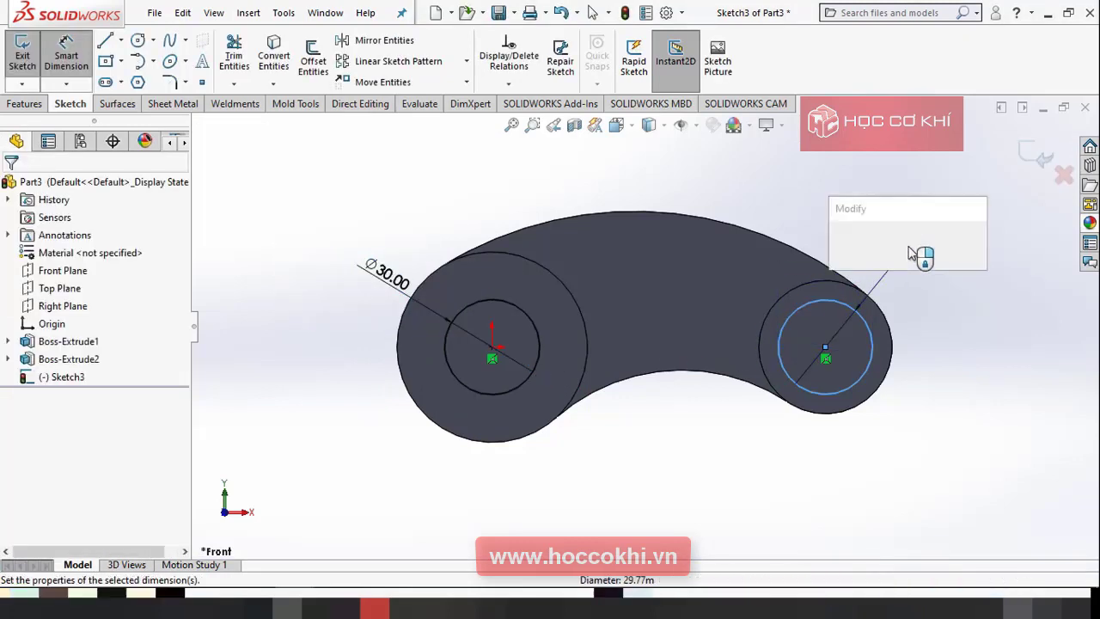
text(20)
key(Return)
key(Escape)
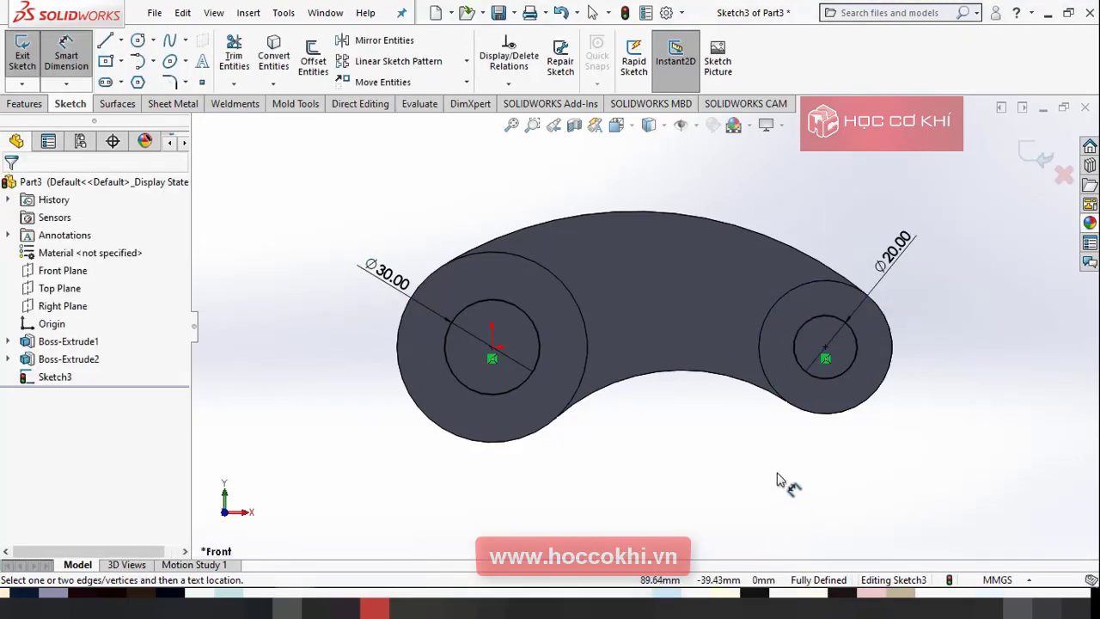
Step: Check the keyway in the PDF drawing and draw a centre rectangle about 5.3 mm wide on the top of the 30 mm circle
key(alt+Tab)
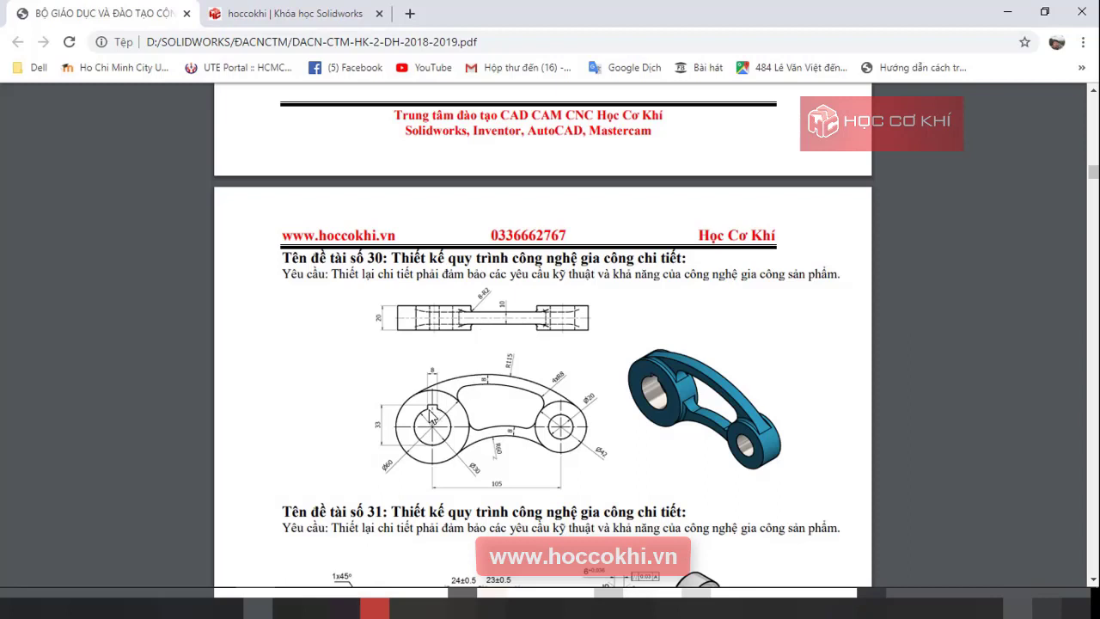
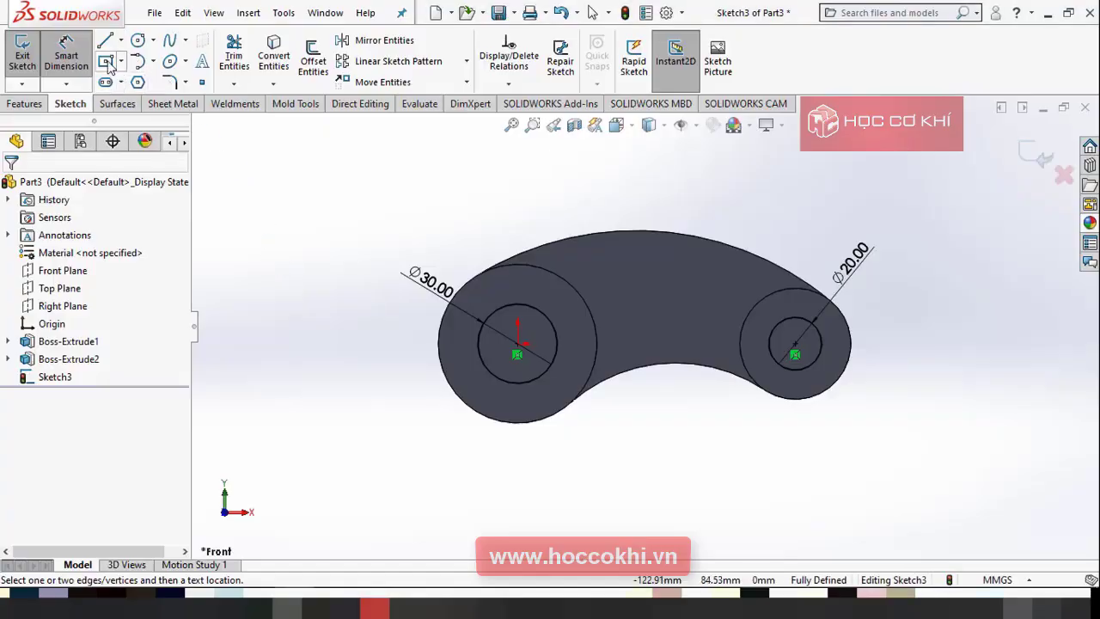
click(105, 62)
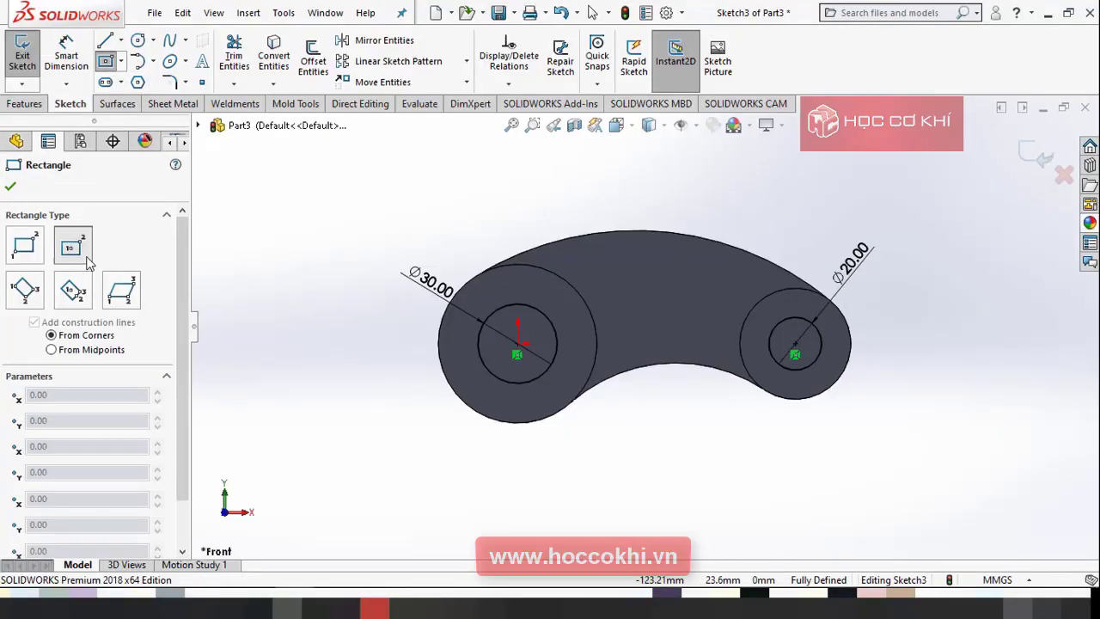
scroll(524, 317, down, 3)
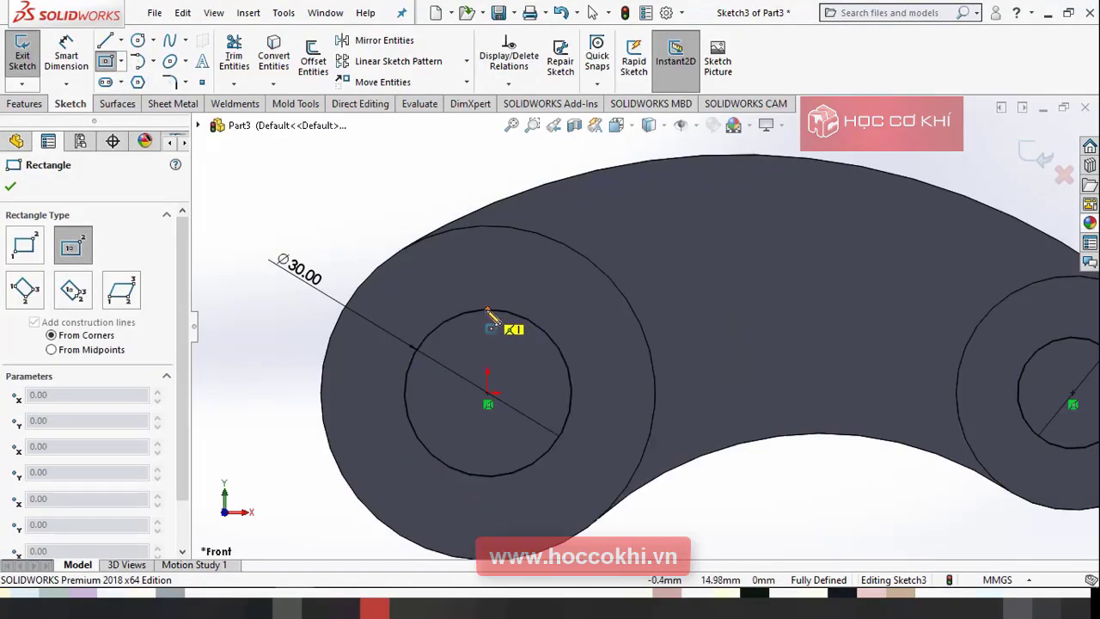
click(487, 311)
click(503, 297)
key(Escape)
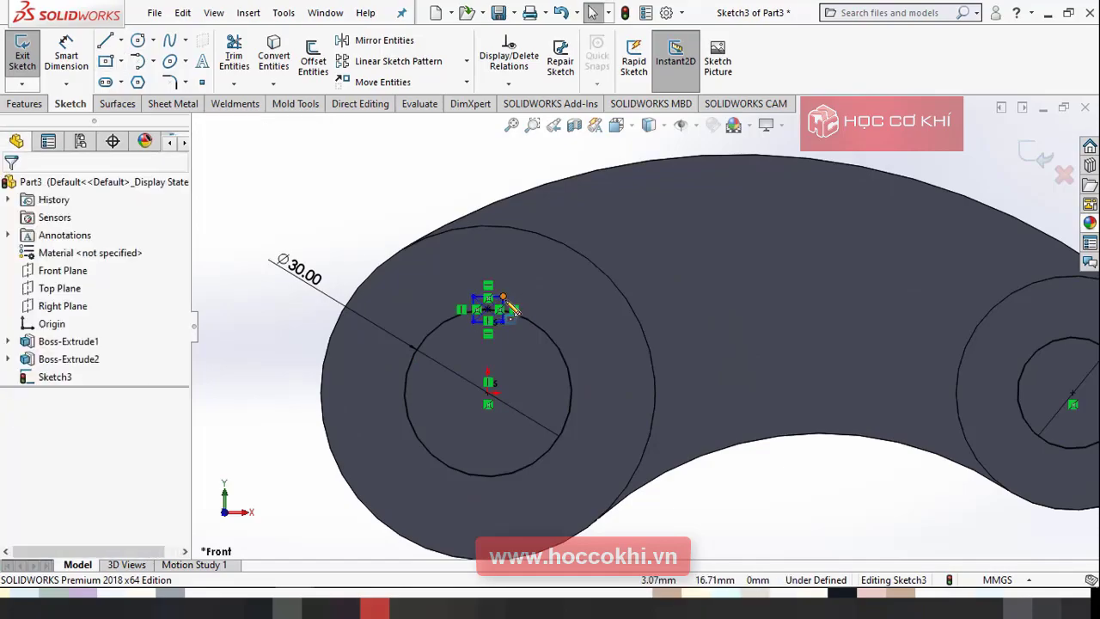
Step: Look up the keyway width in the PDF drawing and dimension the rectangle's width to 8 mm
key(alt+Tab)
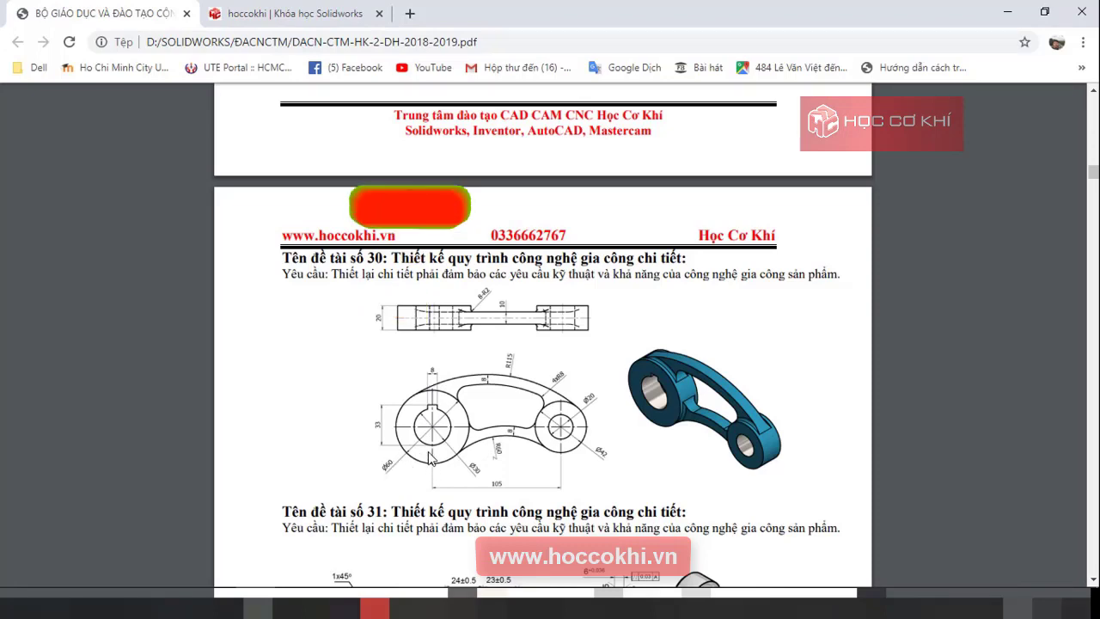
key(alt+Tab)
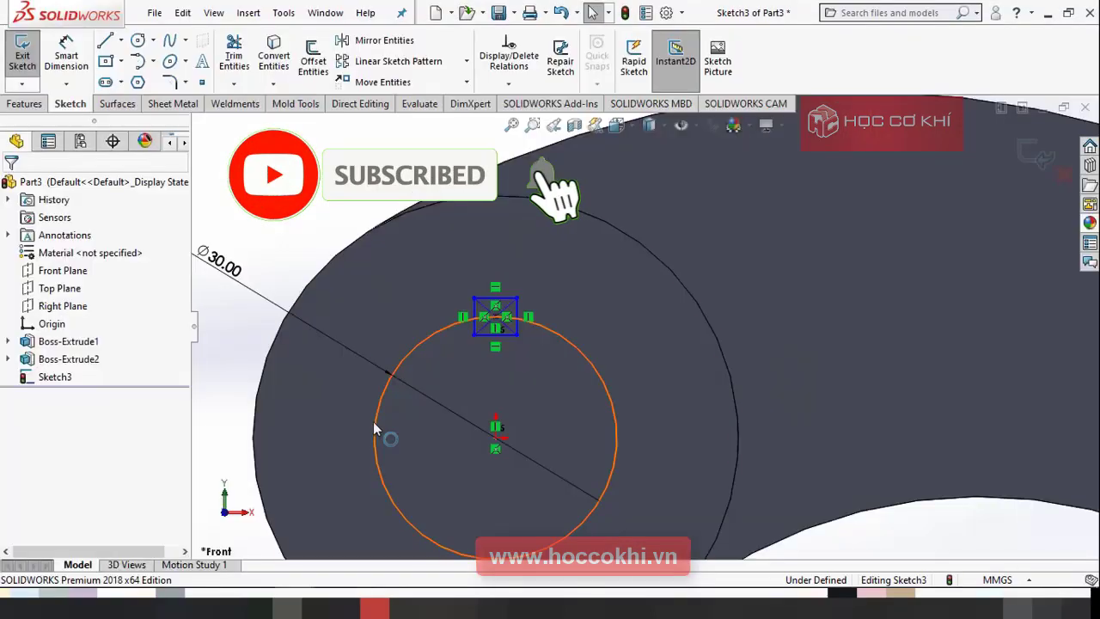
click(77, 56)
click(505, 273)
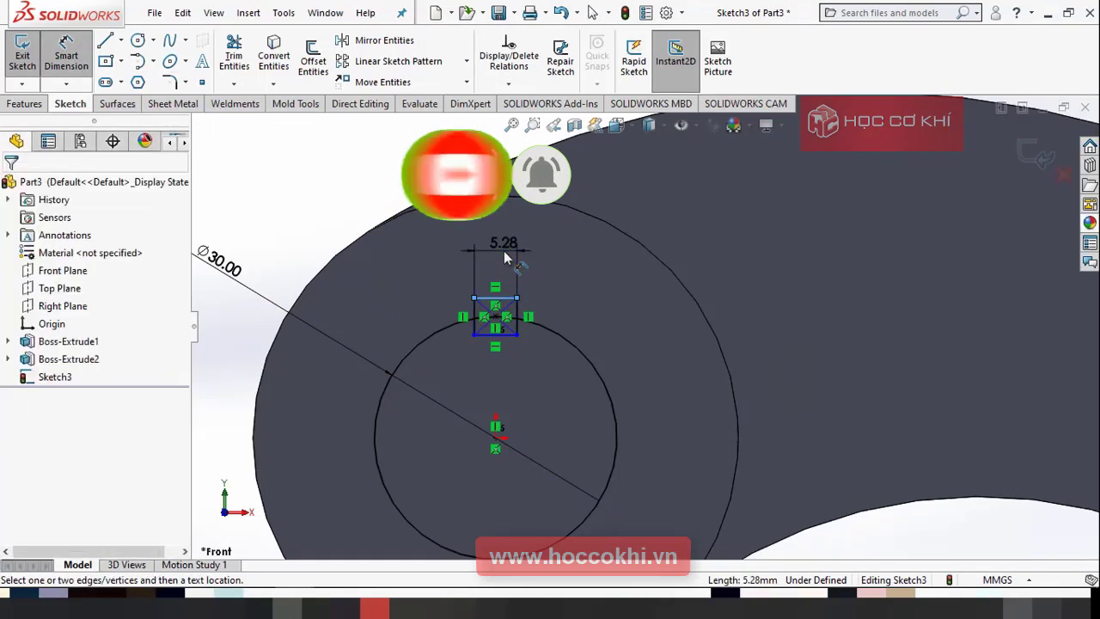
click(507, 241)
text(8)
key(Return)
key(Escape)
scroll(481, 357, up, 3)
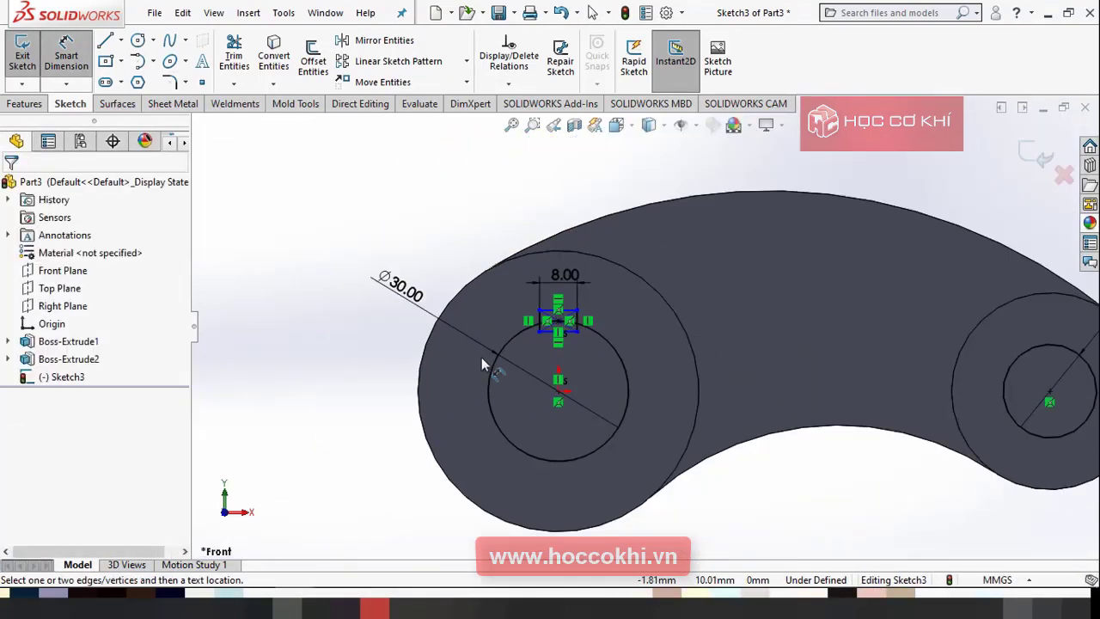
Step: Place a sketch point on the lowest point of the 30 mm circle, vertically below its centre
scroll(578, 322, down, 3)
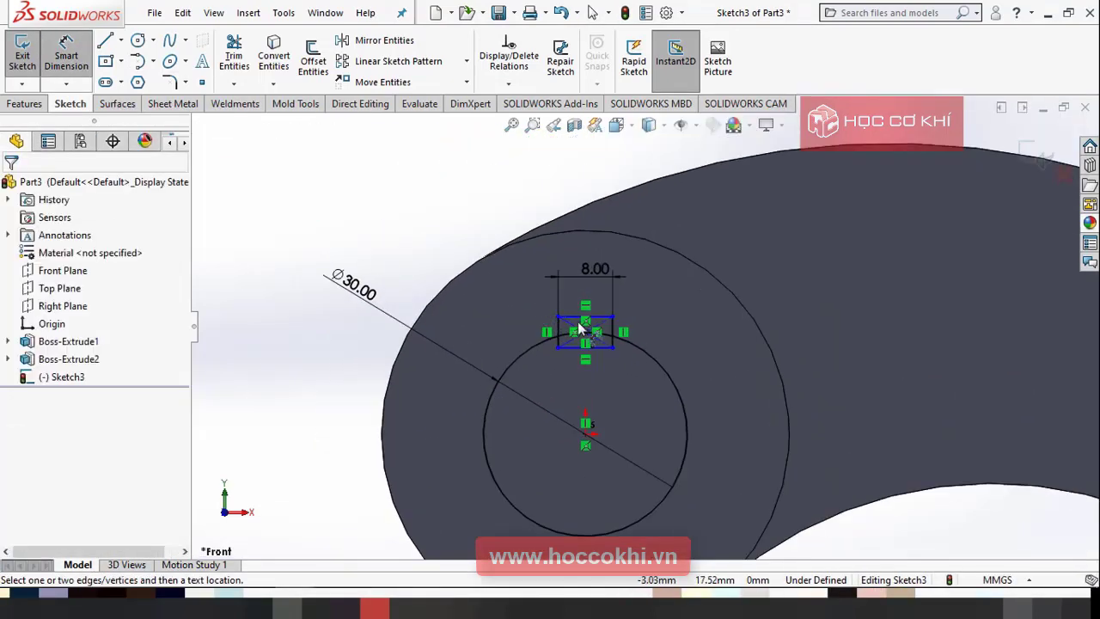
click(201, 82)
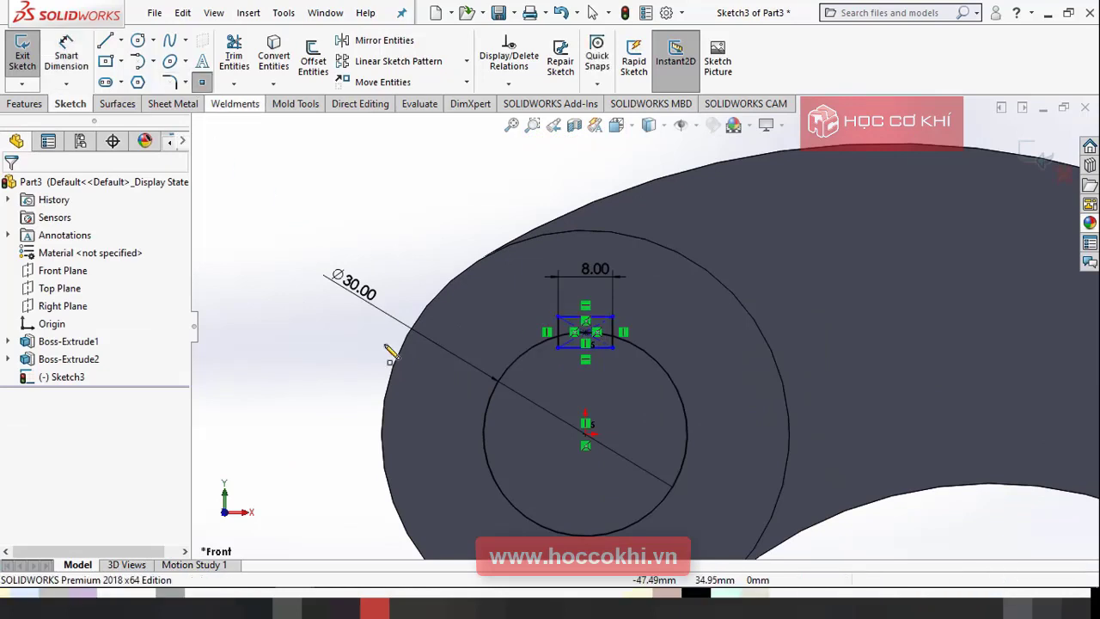
click(585, 534)
key(Escape)
scroll(585, 533, up, 2)
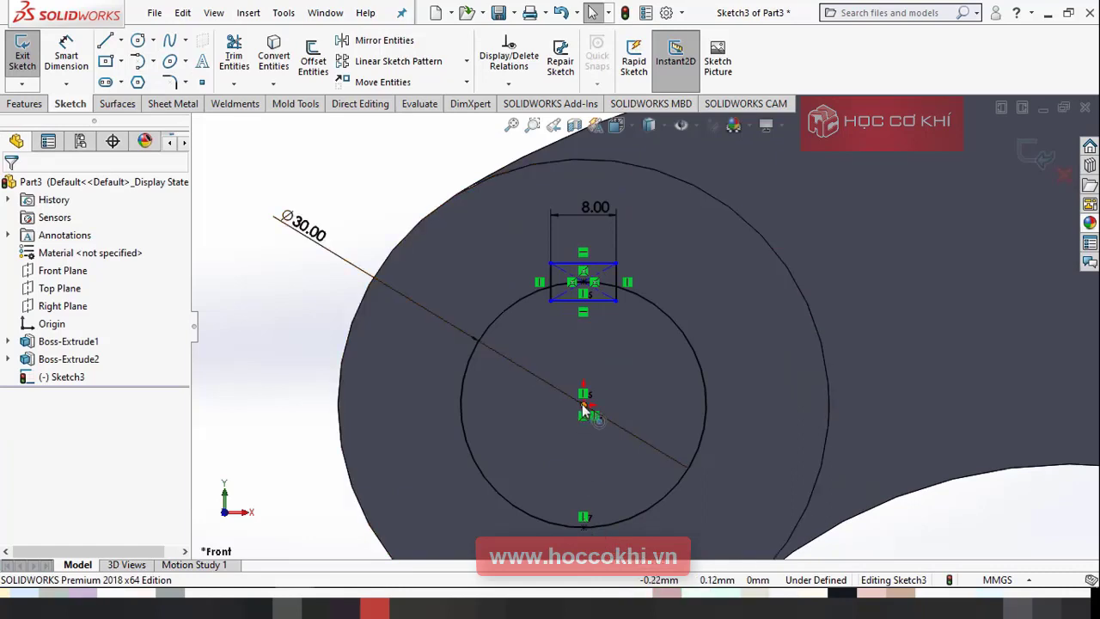
Step: Dimension the distance from the rectangle's upper edge to the point at the bottom of the 30 mm circle to 33 mm
click(86, 59)
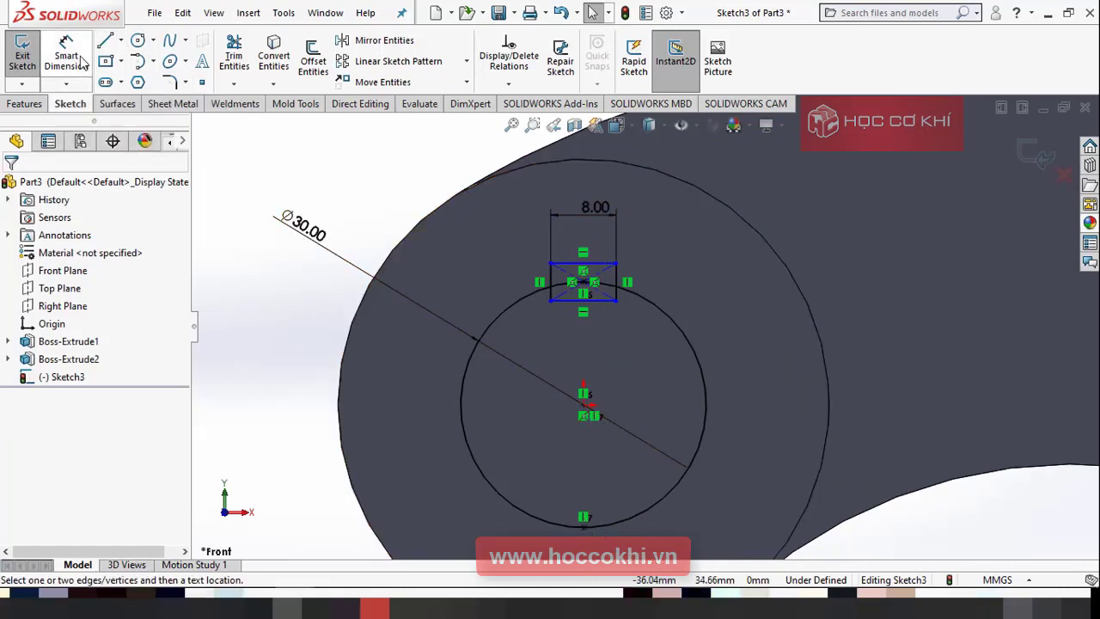
click(604, 268)
click(581, 525)
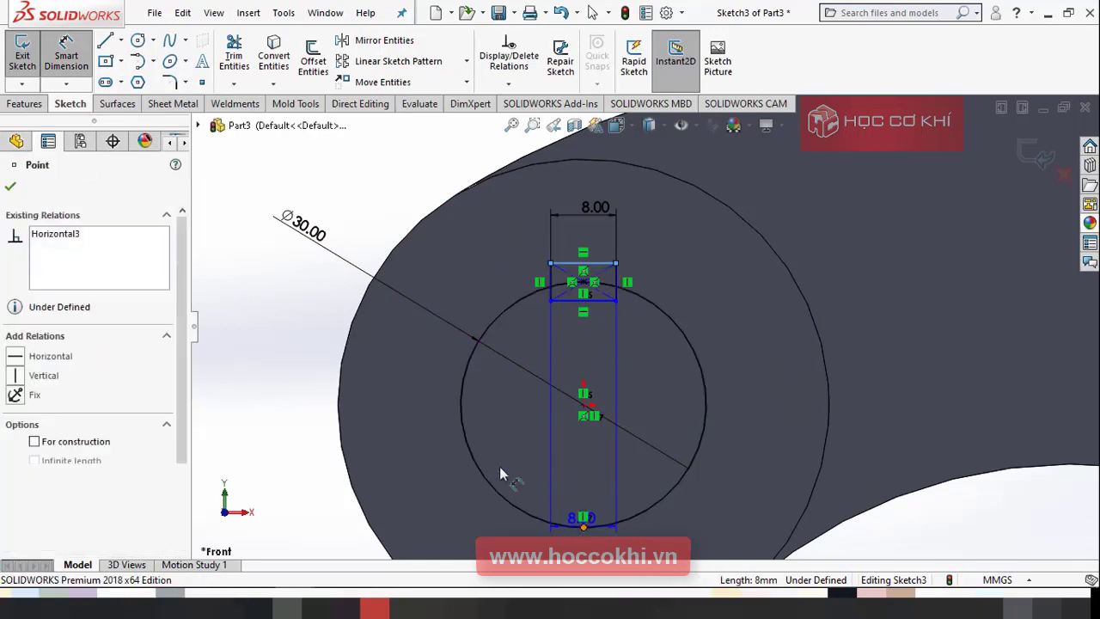
click(422, 396)
key(Return)
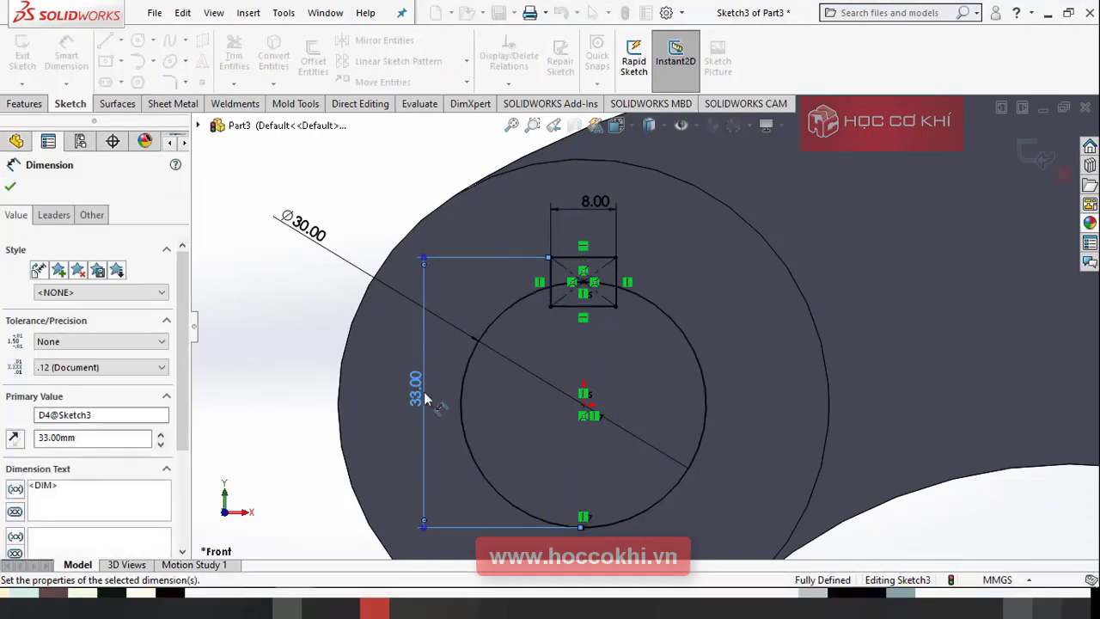
key(Escape)
scroll(772, 295, up, 5)
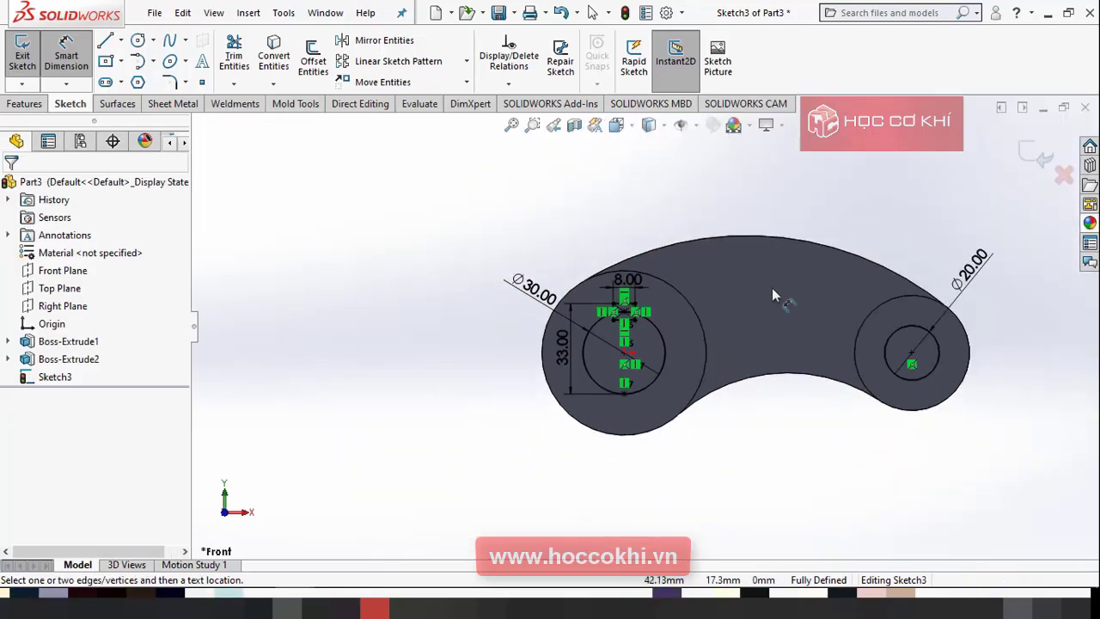
Step: Start an Extruded Cut and select the 30 mm circle, both keyway regions and the 20 mm circle as its contours
scroll(760, 316, down, 2)
scroll(512, 335, down, 2)
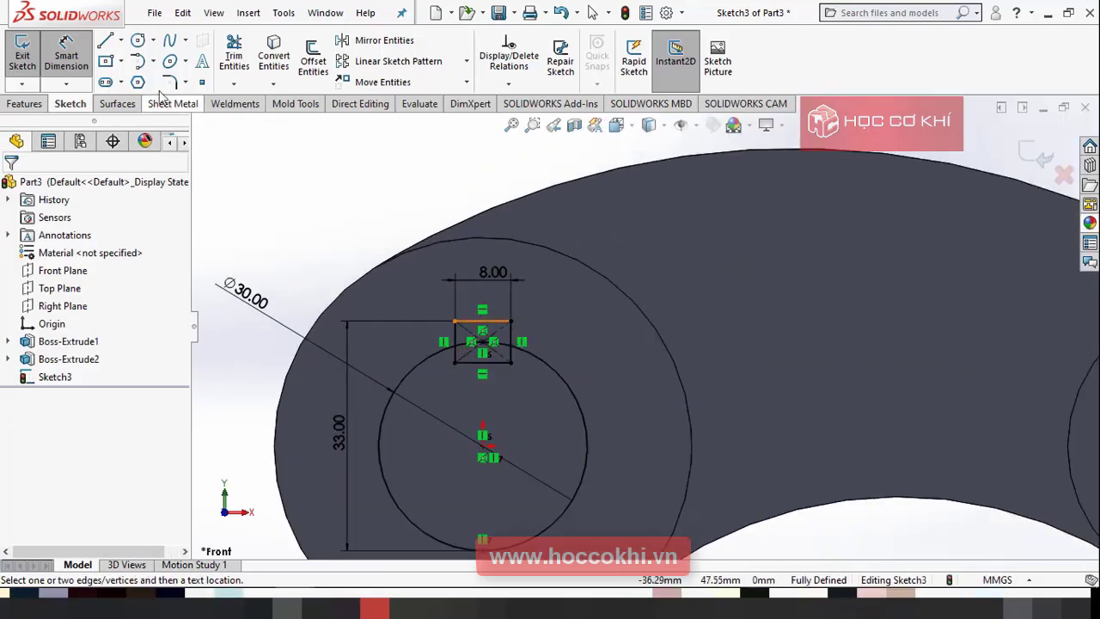
click(23, 104)
click(239, 56)
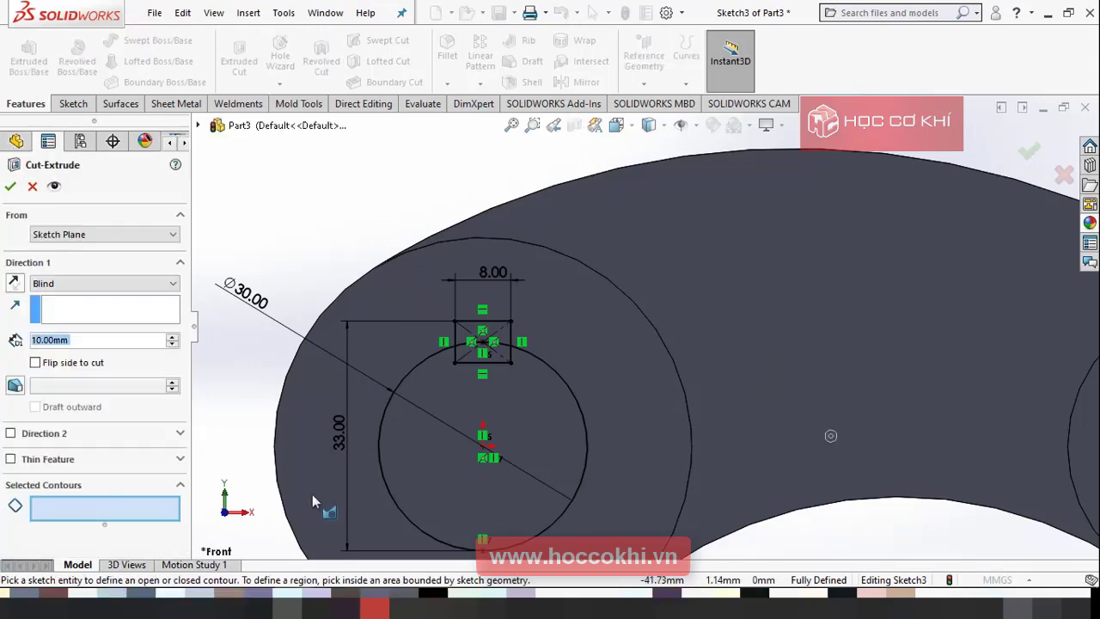
click(528, 404)
scroll(516, 361, down, 3)
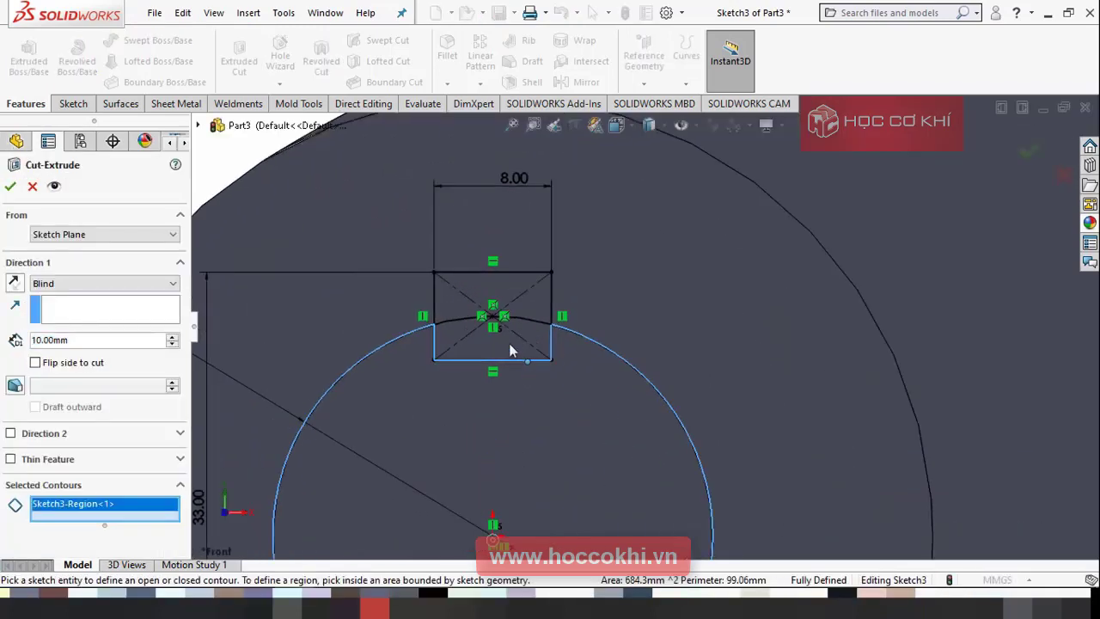
click(502, 348)
click(494, 299)
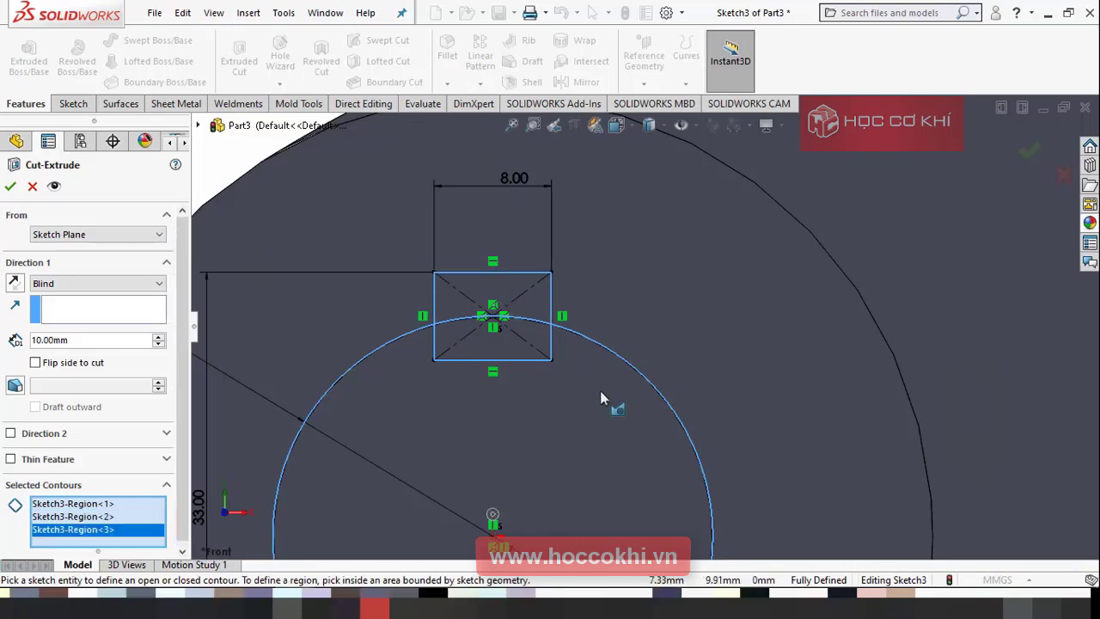
scroll(602, 400, up, 4)
scroll(967, 361, down, 4)
click(871, 361)
scroll(830, 418, up, 5)
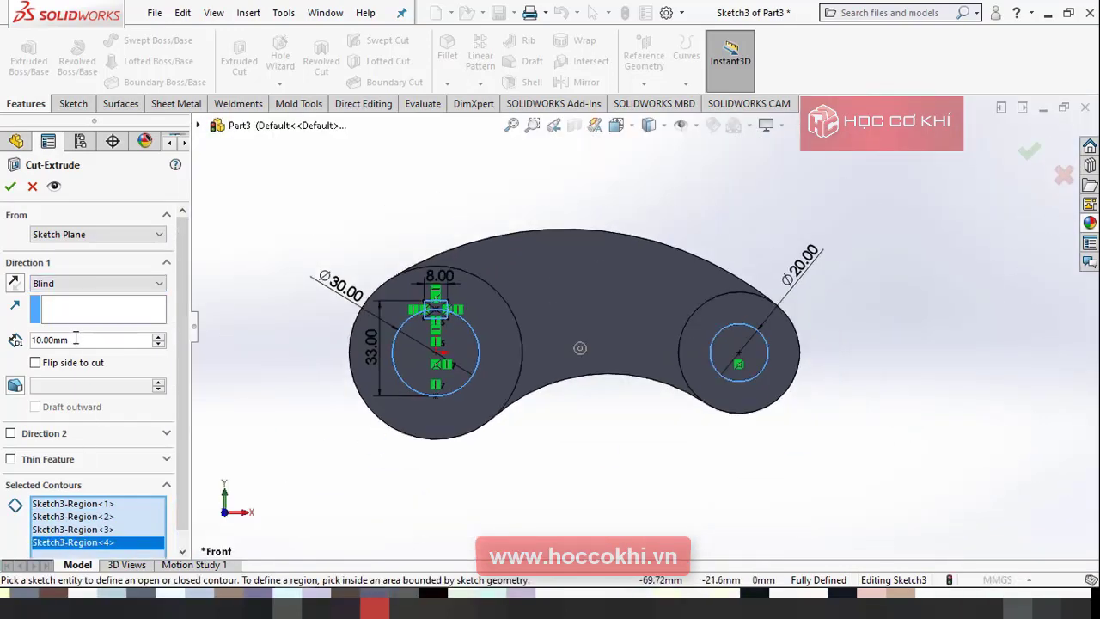
Step: Set the cut's end condition to Through All - Both and create the two bores with the keyway
click(95, 283)
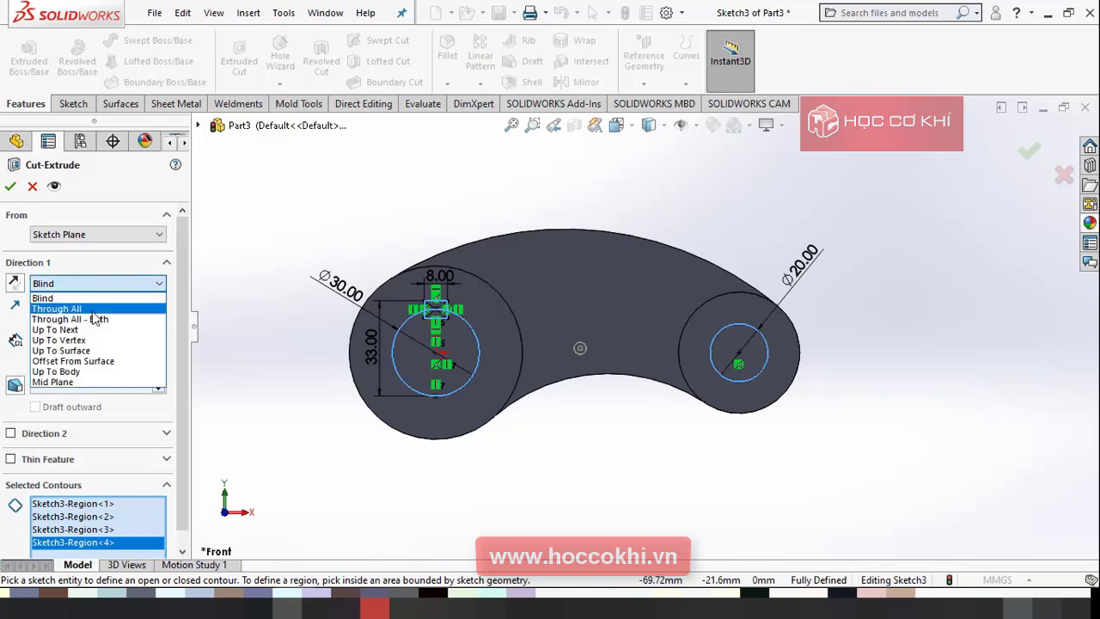
click(98, 320)
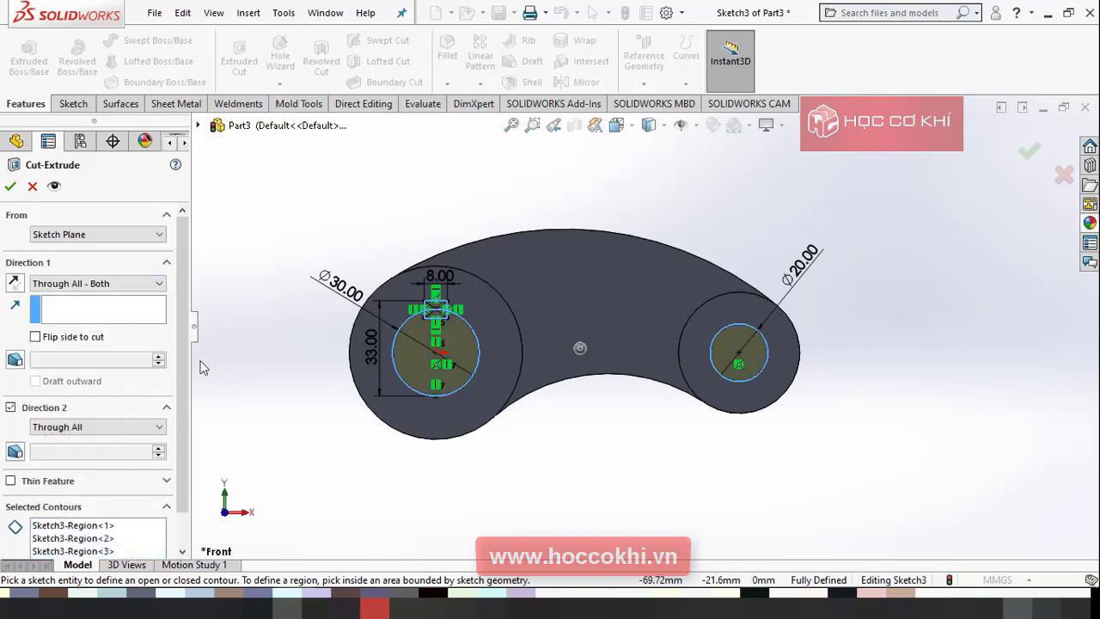
click(10, 186)
Step: Inspect the bores and keyway on the model and examine the opening in the web in the PDF drawing
middle_drag(518, 249, 478, 402)
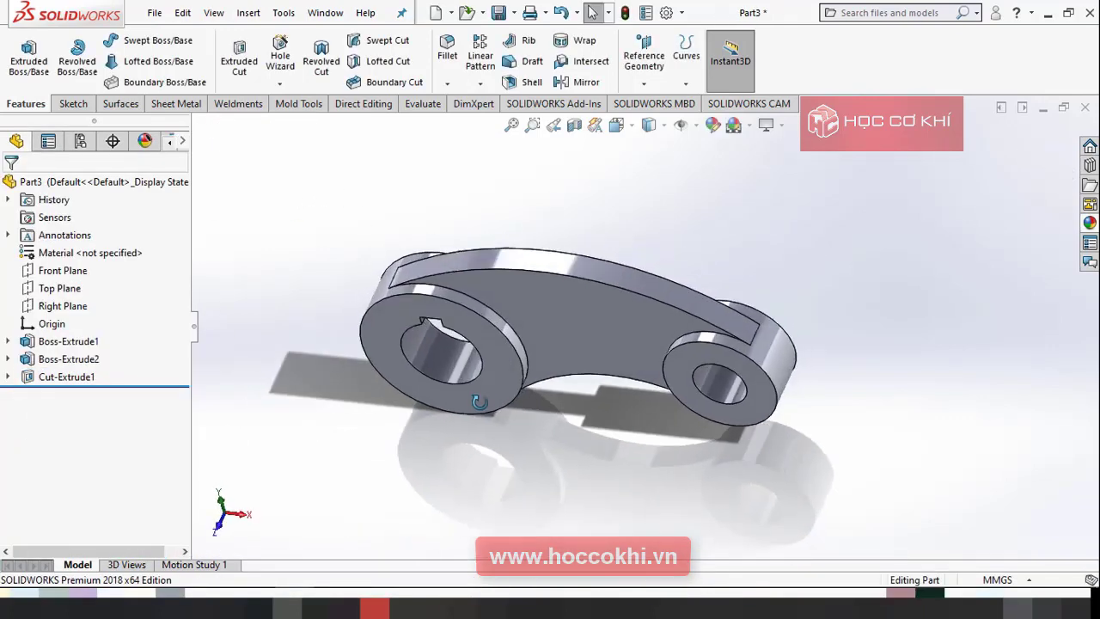
key(ctrl+1)
scroll(604, 302, up, 3)
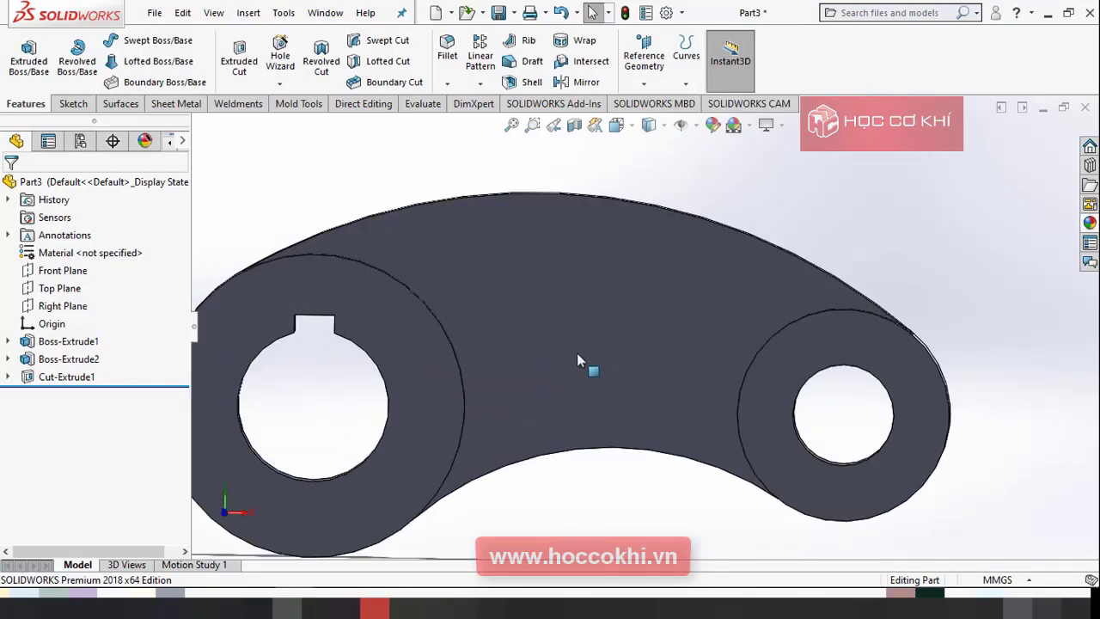
key(alt+Tab)
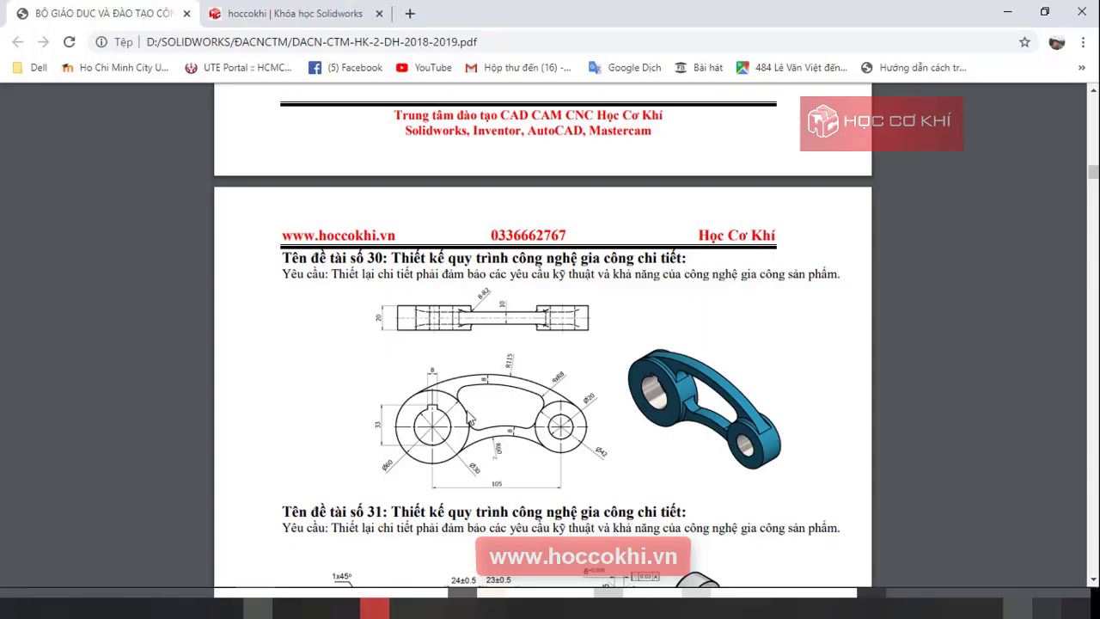
key(alt+Tab)
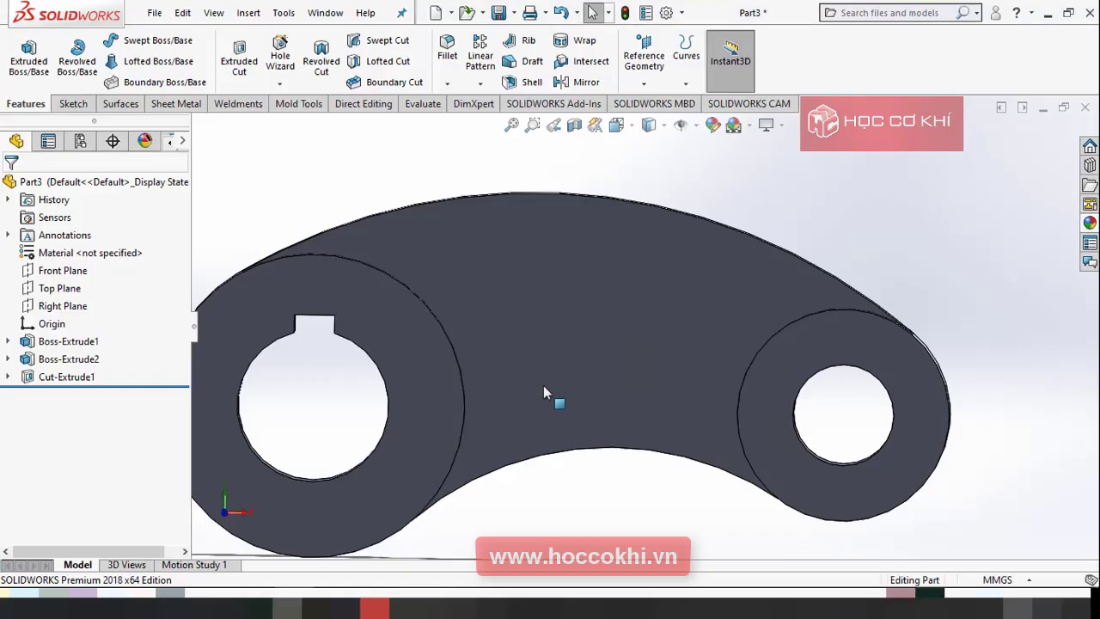
Step: Start a sketch on the Front Plane and convert the web's upper and lower arc edges into sketch entities
click(63, 273)
click(77, 253)
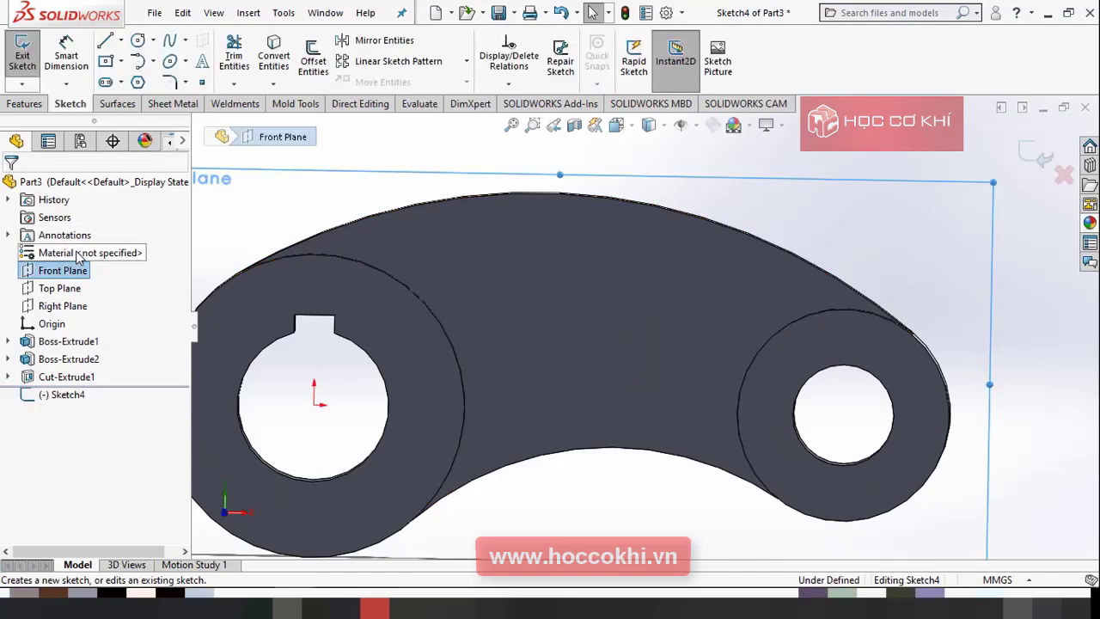
click(651, 216)
ctrl+click(687, 371)
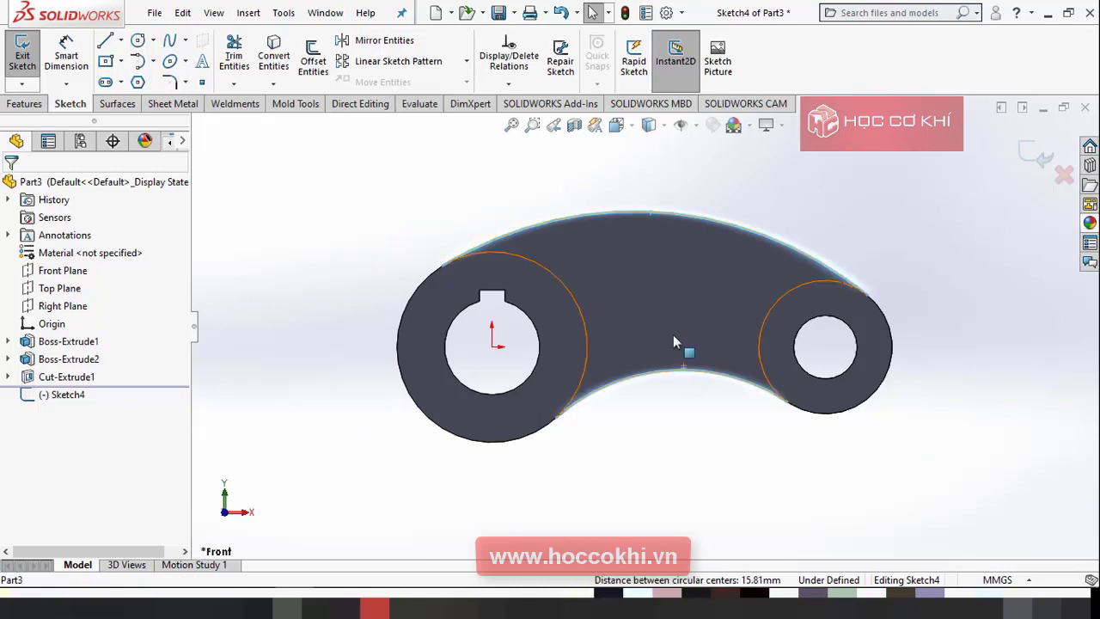
click(268, 53)
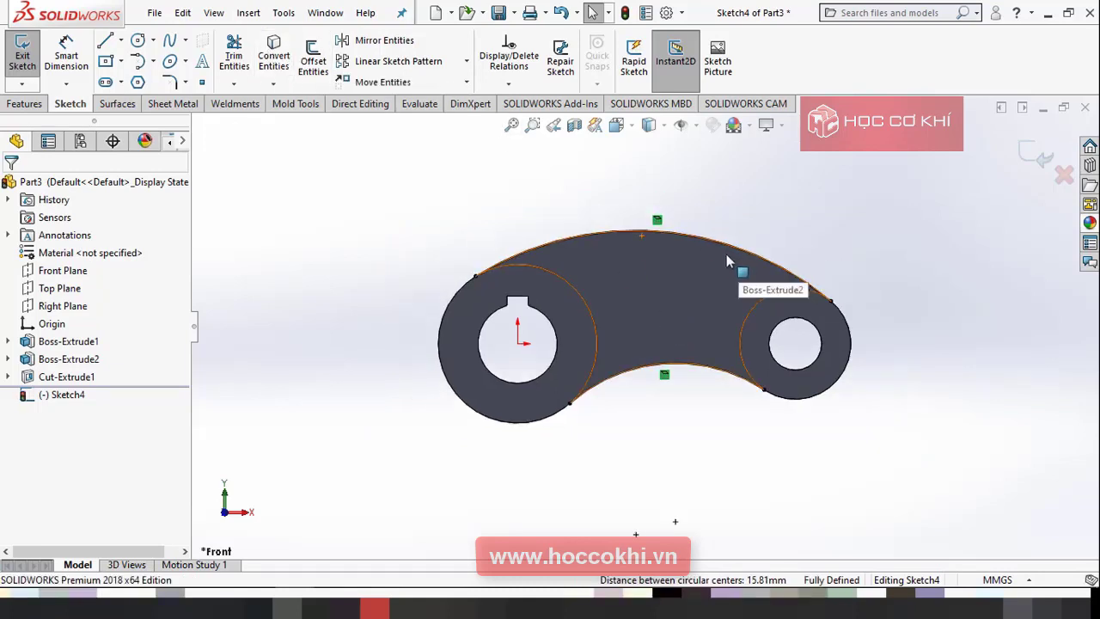
Step: Offset the converted upper arc 8 mm toward the inside of the web with the direction reversed
scroll(726, 253, down, 2)
click(312, 56)
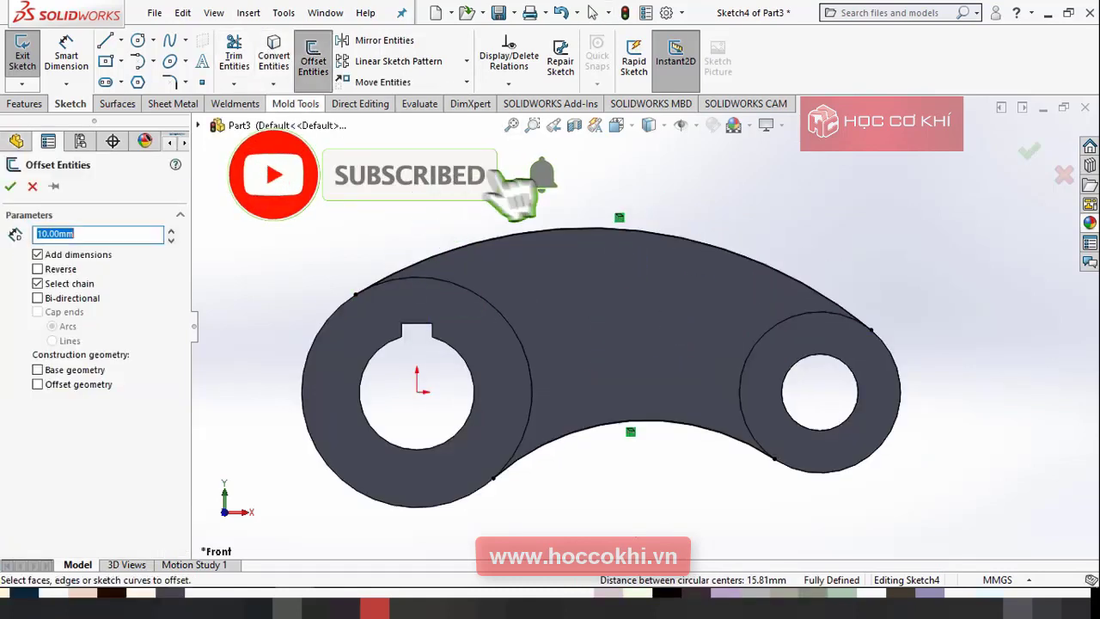
text(8)
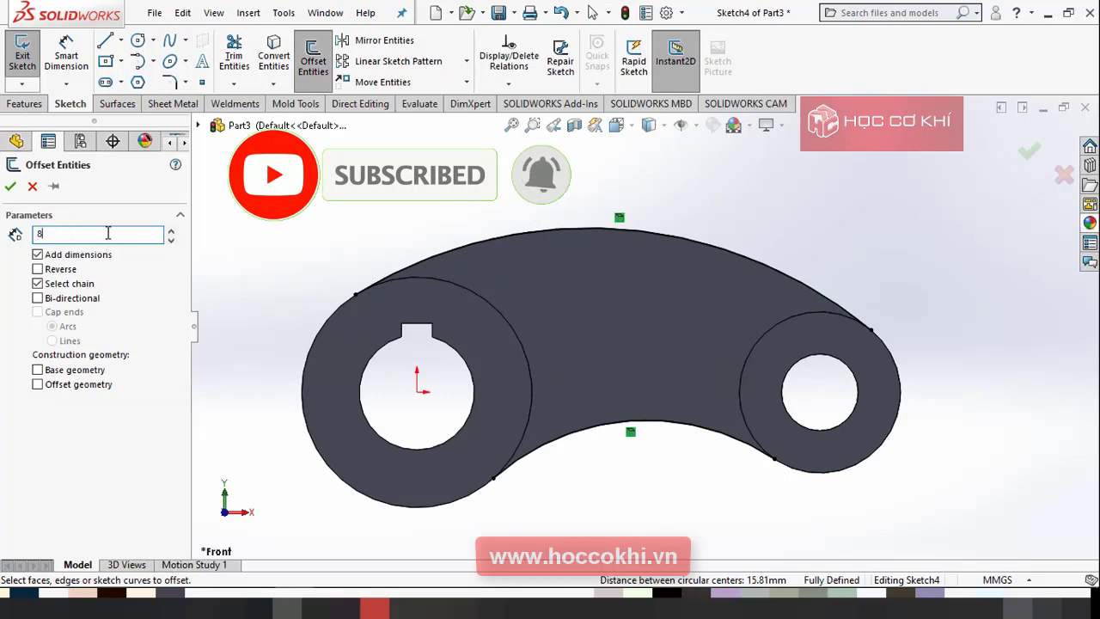
click(627, 228)
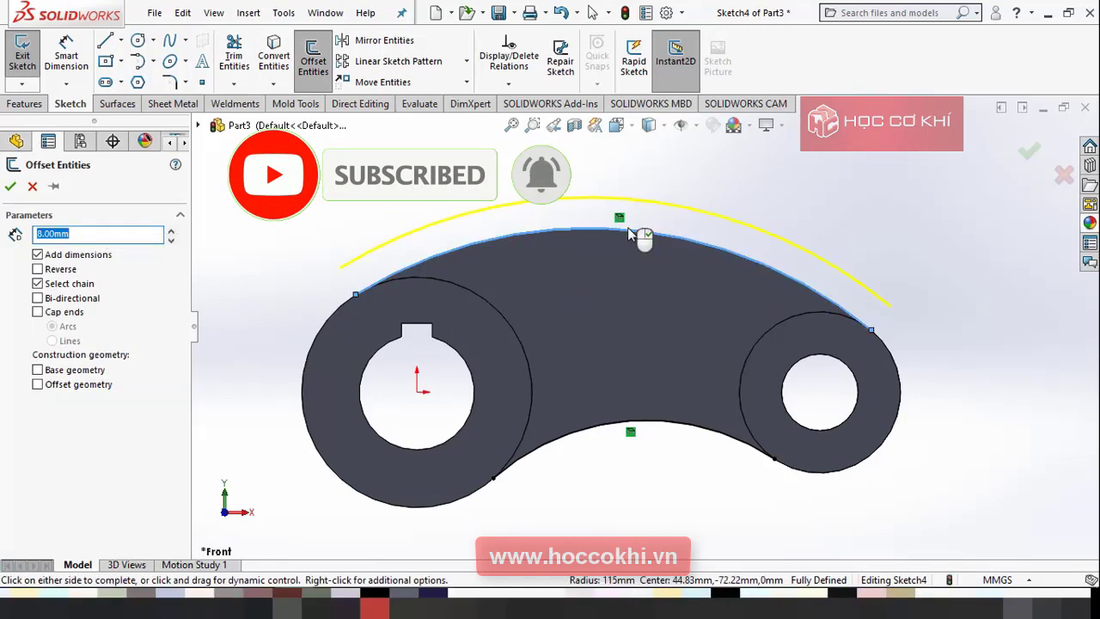
click(38, 269)
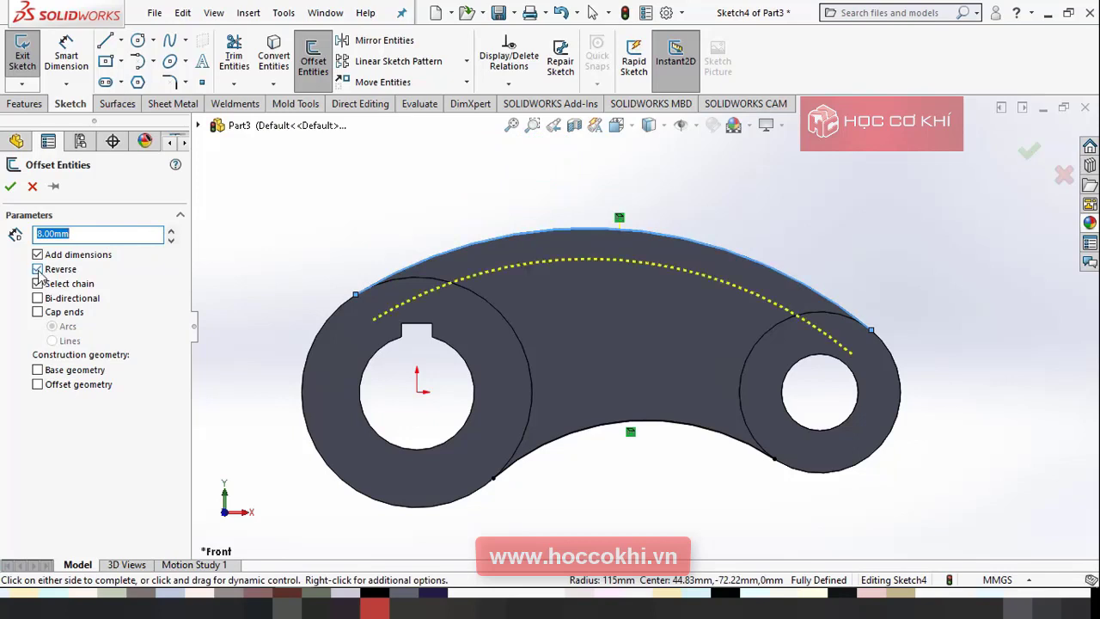
click(11, 186)
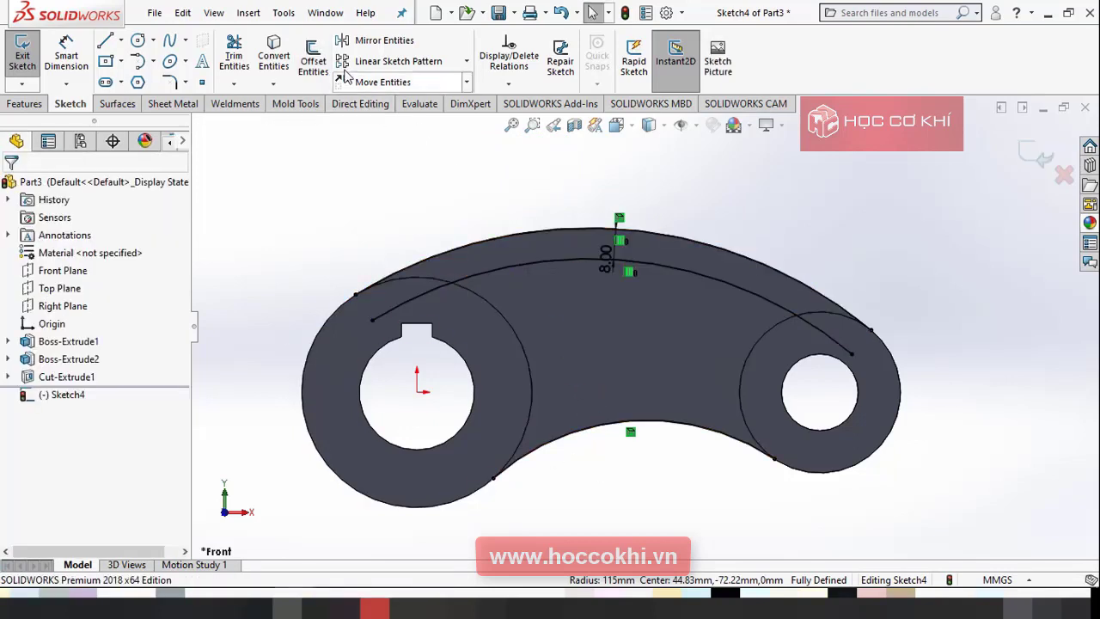
Step: Offset the converted lower arc 8 mm toward the inside of the web
click(313, 58)
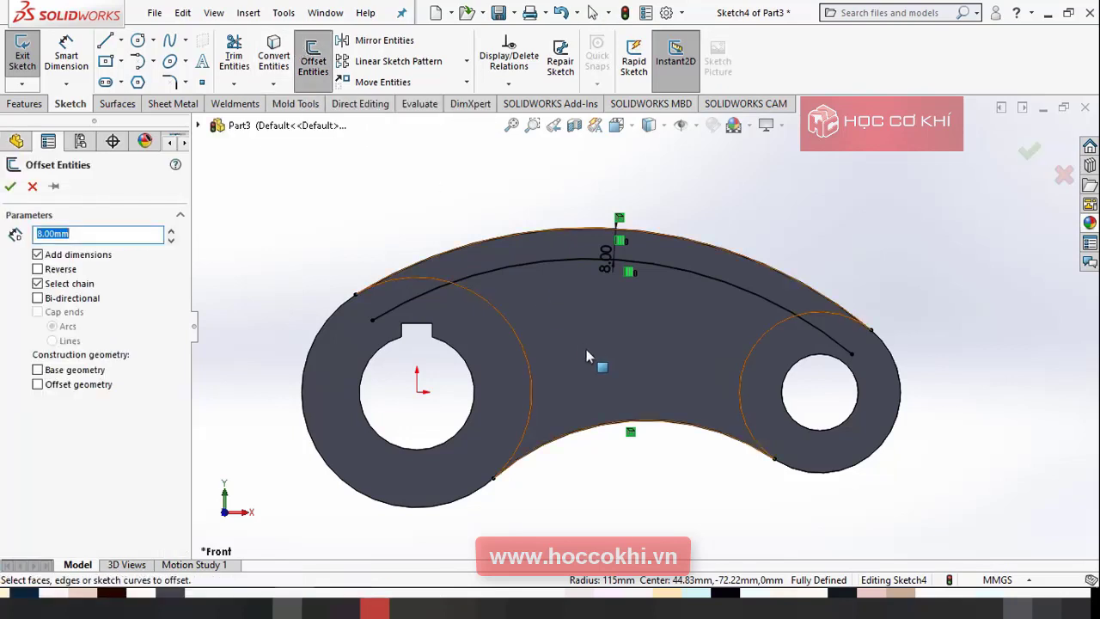
click(612, 423)
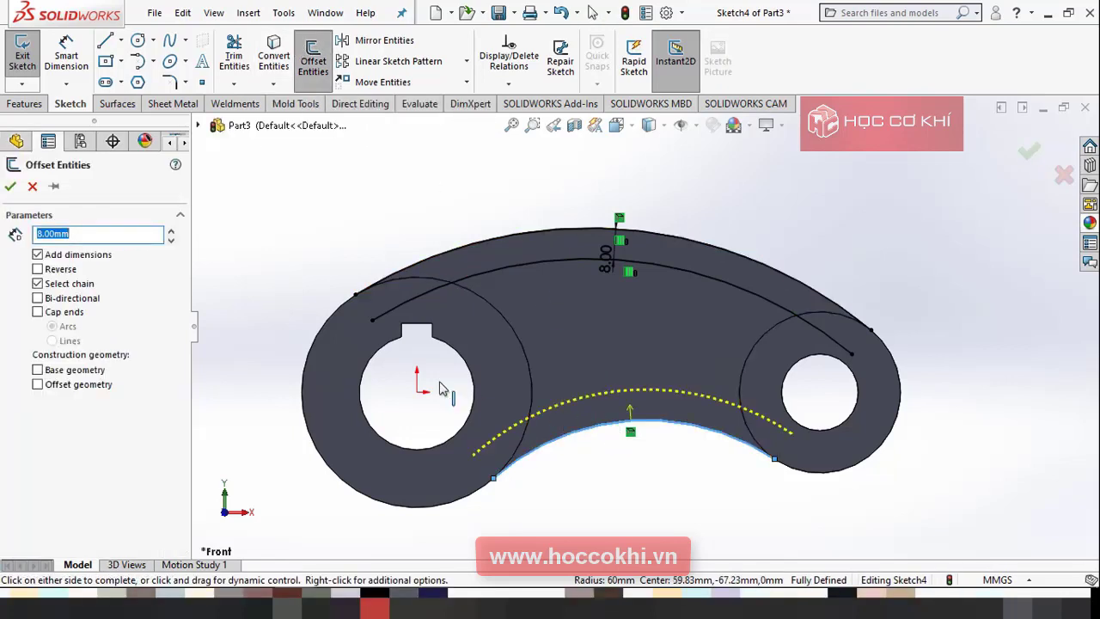
click(10, 187)
Step: Convert the web-side circular edges of the large and small bosses into sketch entities
ctrl+middle_drag(539, 322, 575, 336)
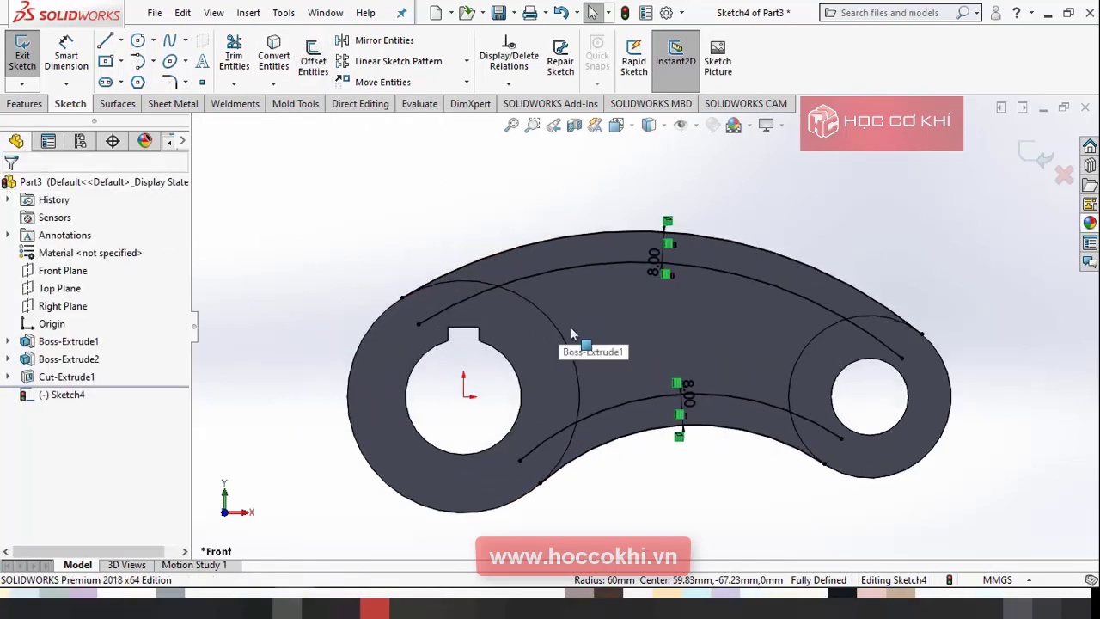
click(567, 346)
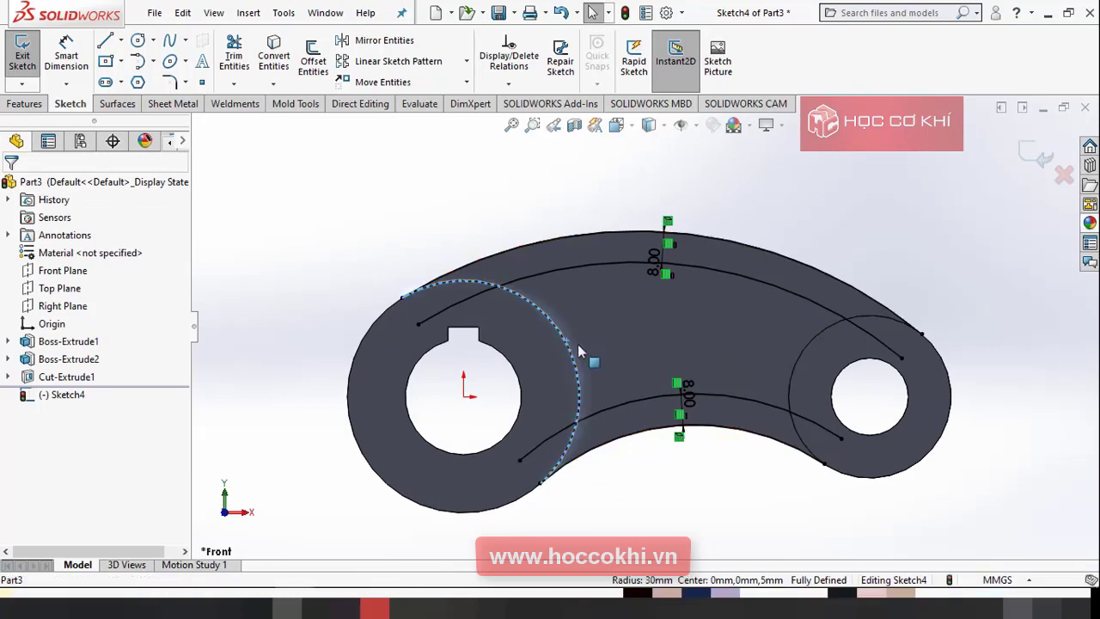
ctrl+click(791, 381)
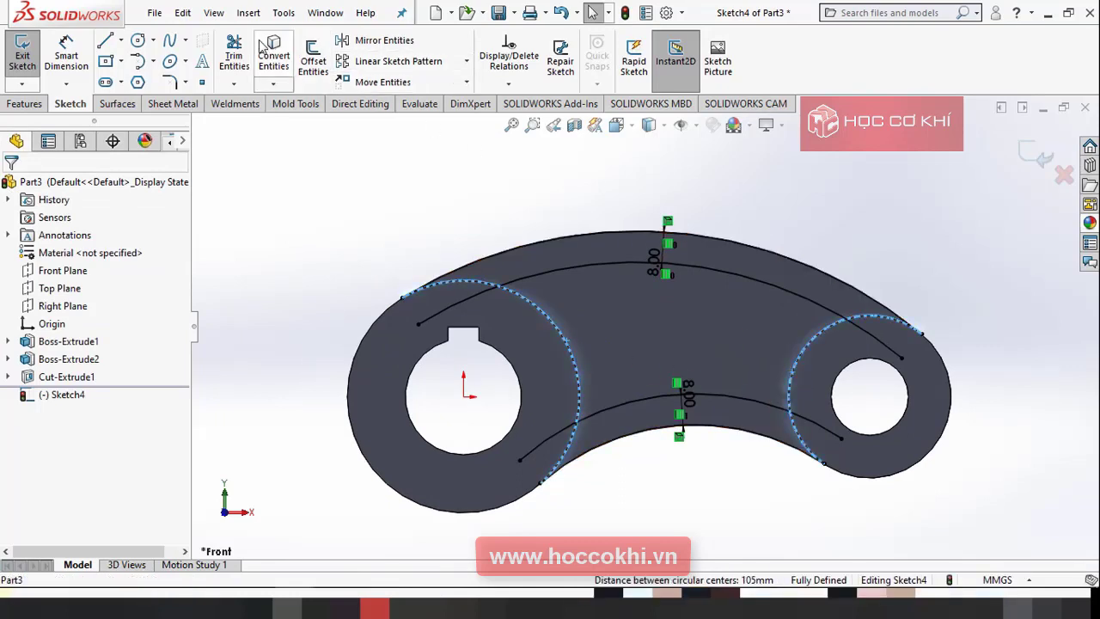
click(346, 206)
scroll(600, 320, up, 2)
scroll(601, 314, down, 1)
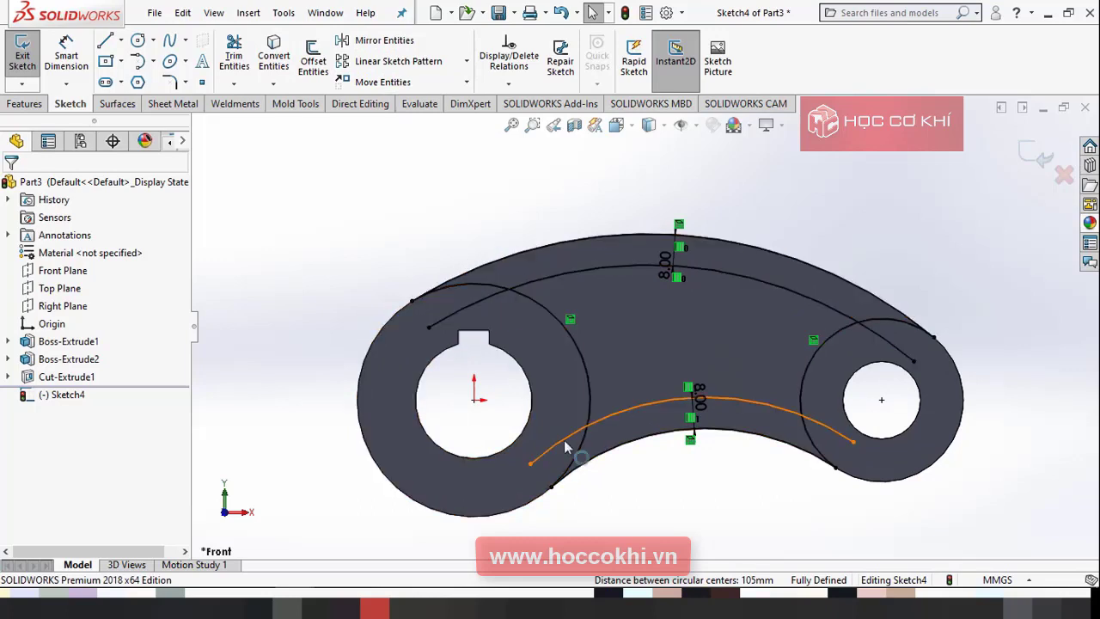
Step: Power-trim the excess curves, leaving a closed web outline formed by the two offset arcs and the two boss arcs
click(233, 56)
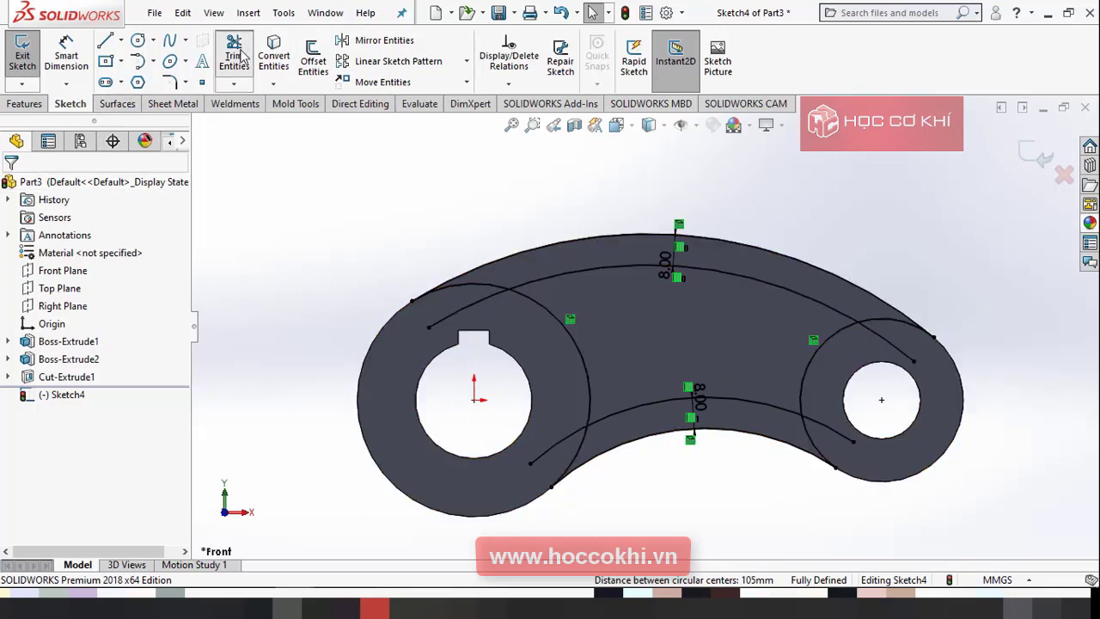
scroll(421, 309, down, 2)
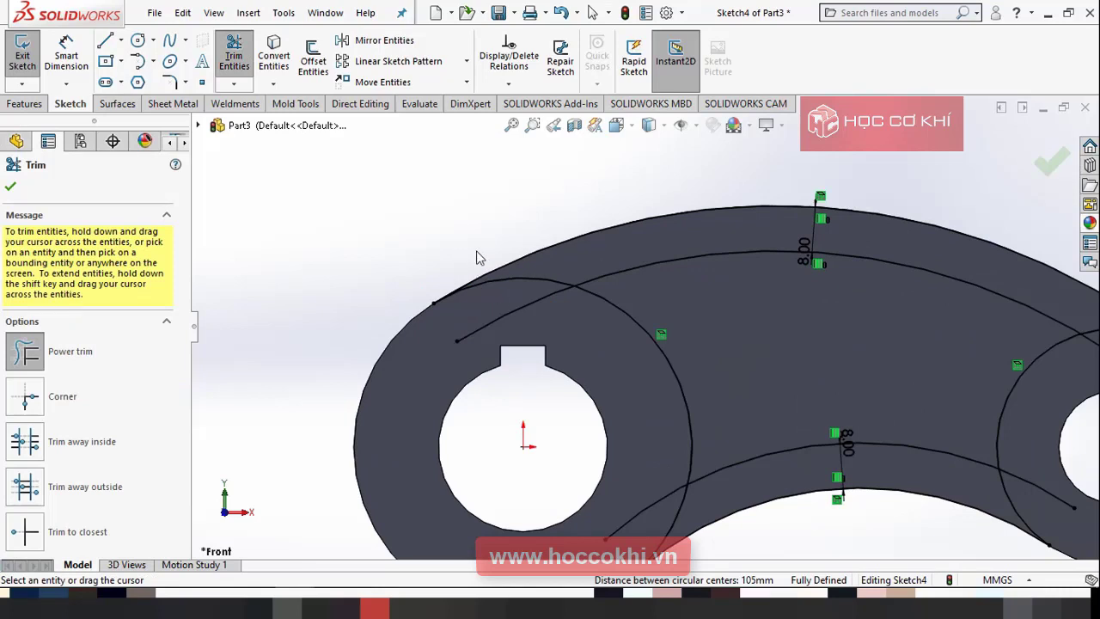
scroll(520, 322, up, 3)
mouse_move(627, 414)
mouse_down()
mouse_move(653, 486)
mouse_move(668, 490)
mouse_up()
mouse_move(933, 454)
mouse_down()
mouse_move(948, 361)
mouse_move(978, 334)
mouse_up()
key(Escape)
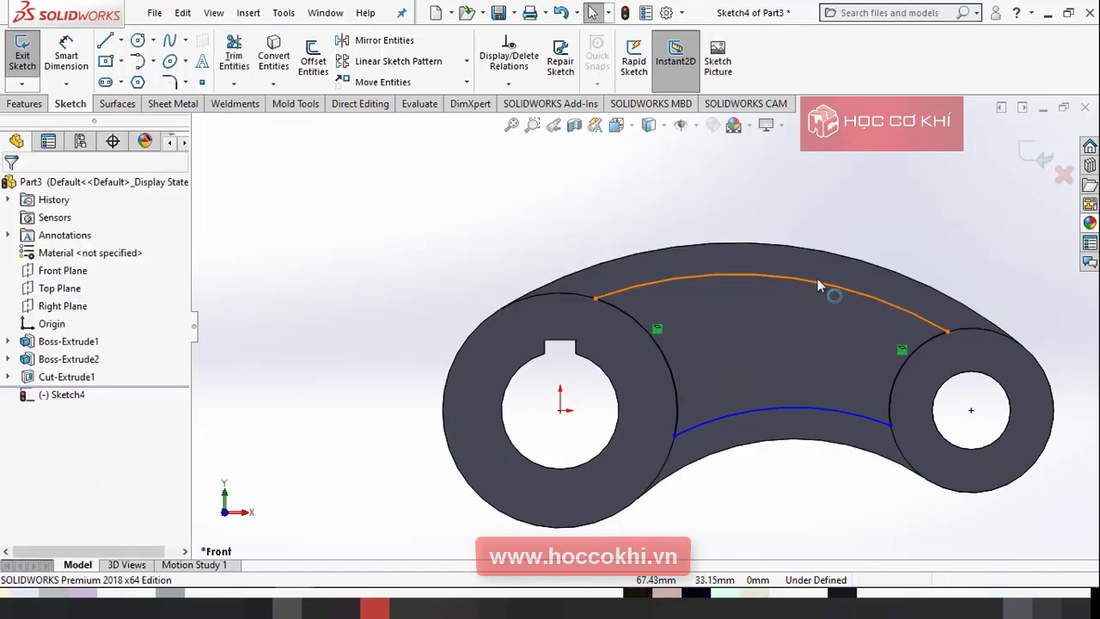
Step: Dimension the gap between the outline's upper arc and the web's upper edge to 8 mm
scroll(812, 282, down, 3)
scroll(613, 357, up, 2)
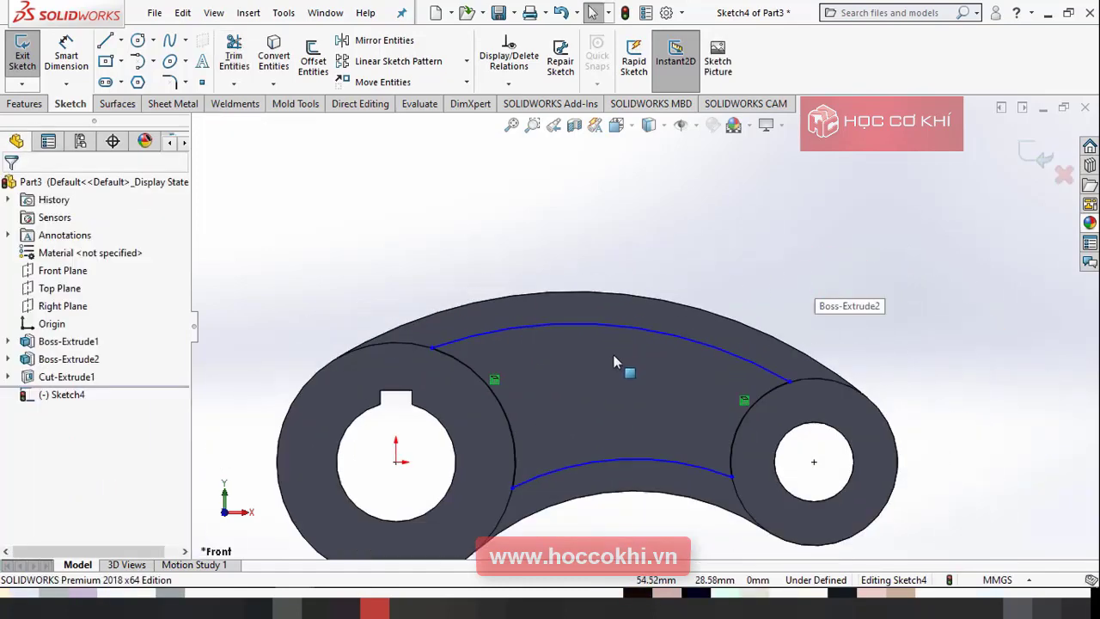
click(66, 55)
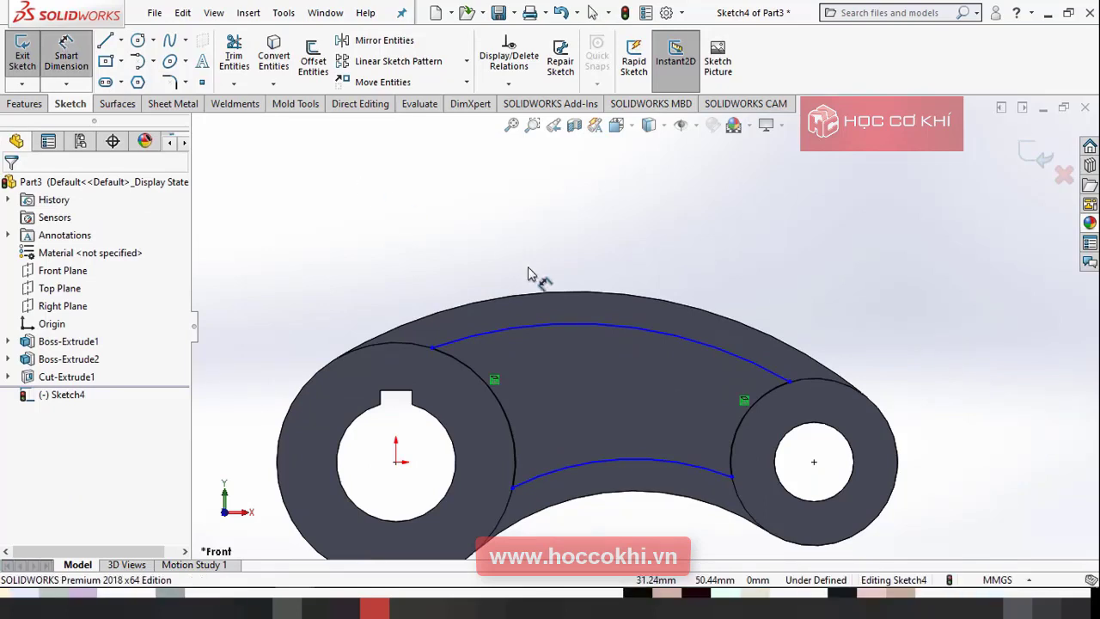
click(570, 323)
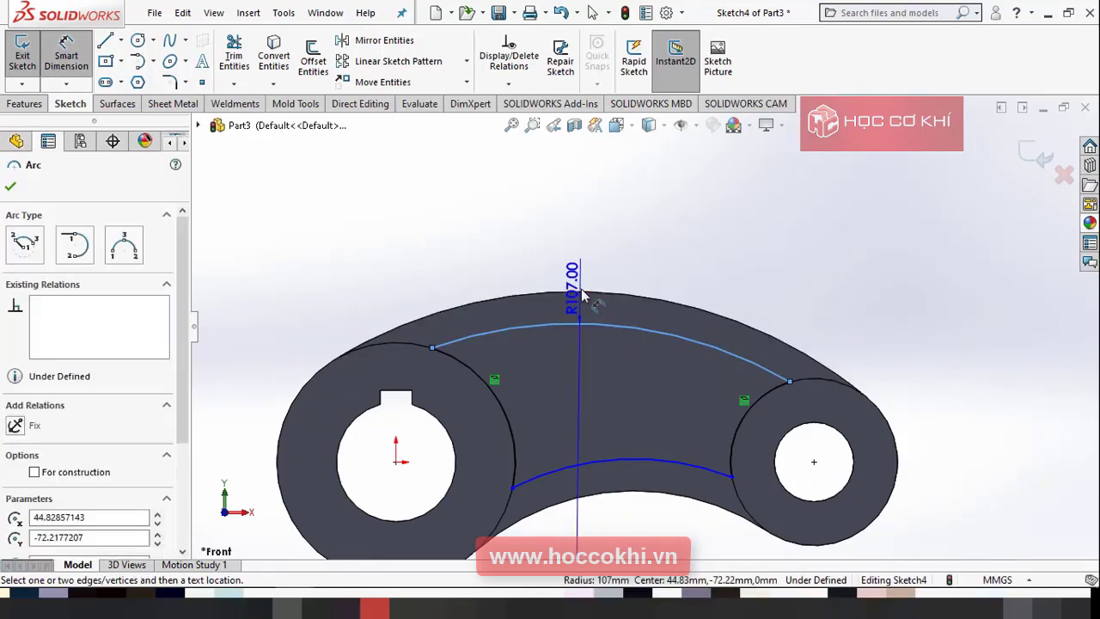
click(584, 297)
click(587, 245)
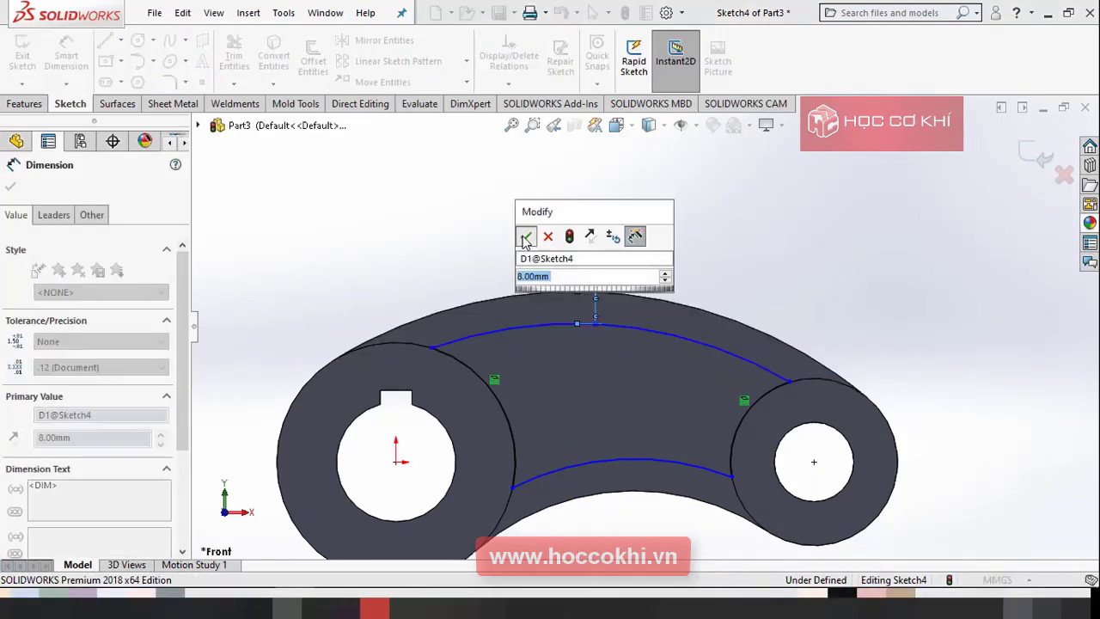
key(Return)
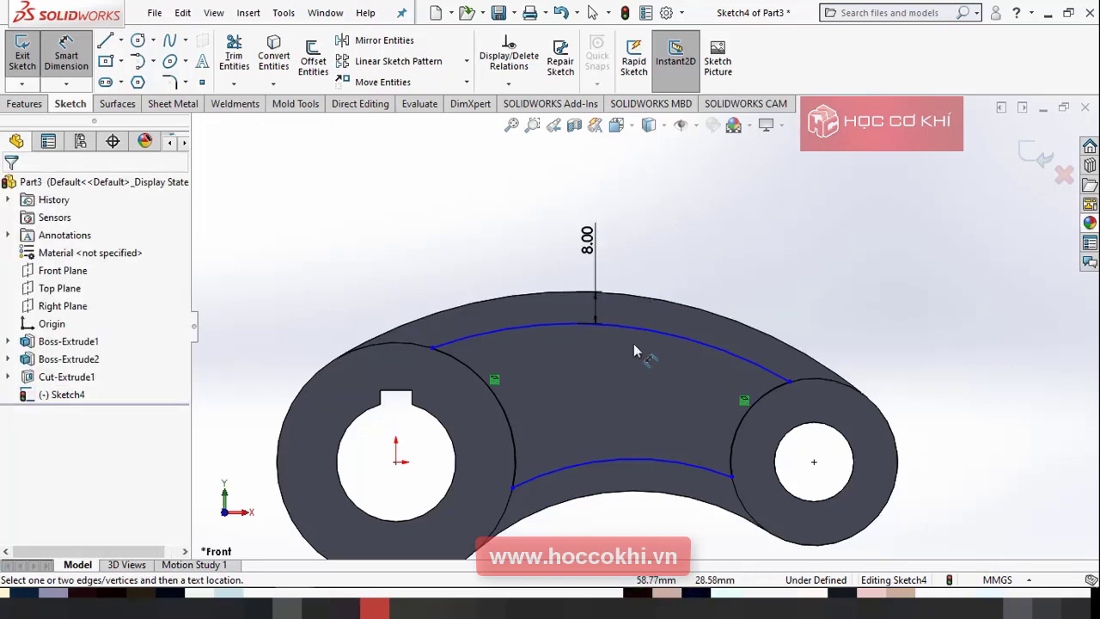
Step: Dimension the gap between the outline's lower arc and the web's lower edge to 8 mm
click(635, 461)
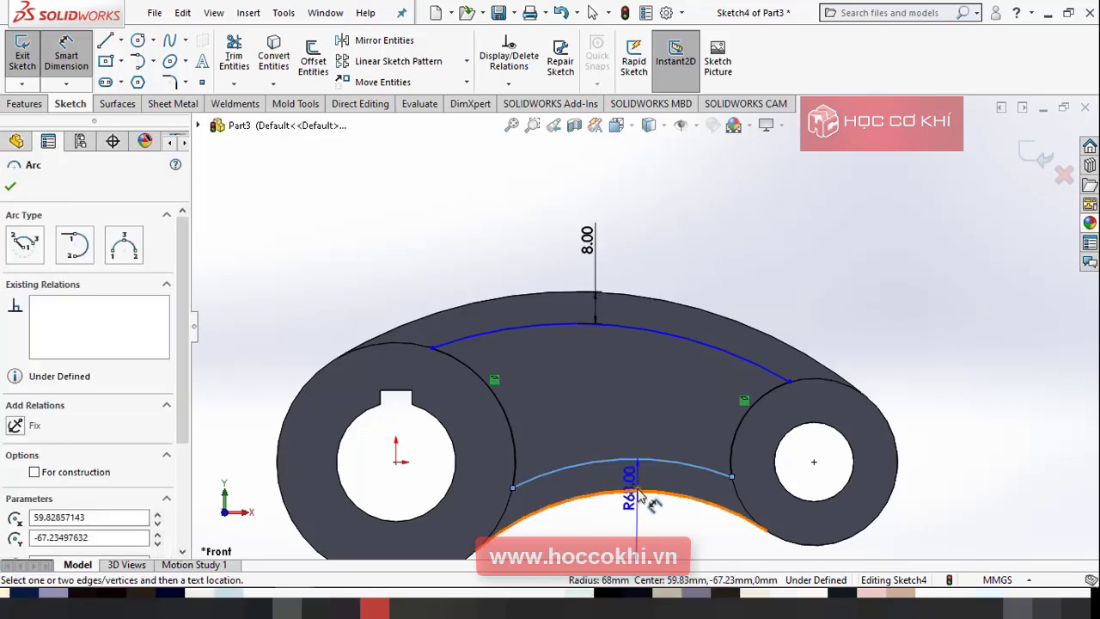
click(643, 493)
click(615, 409)
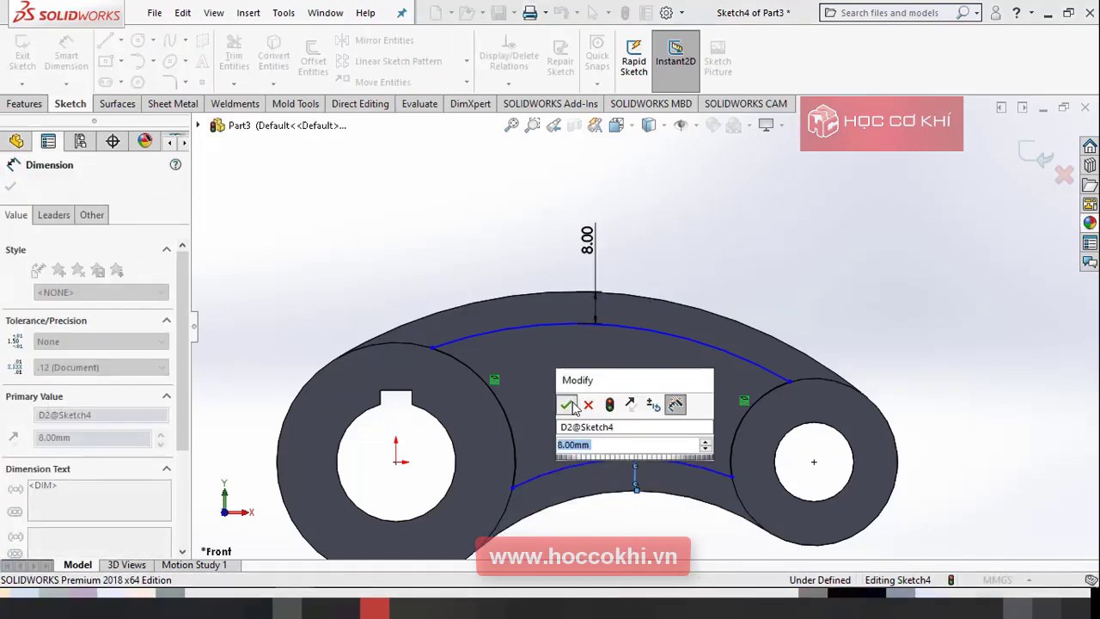
click(573, 399)
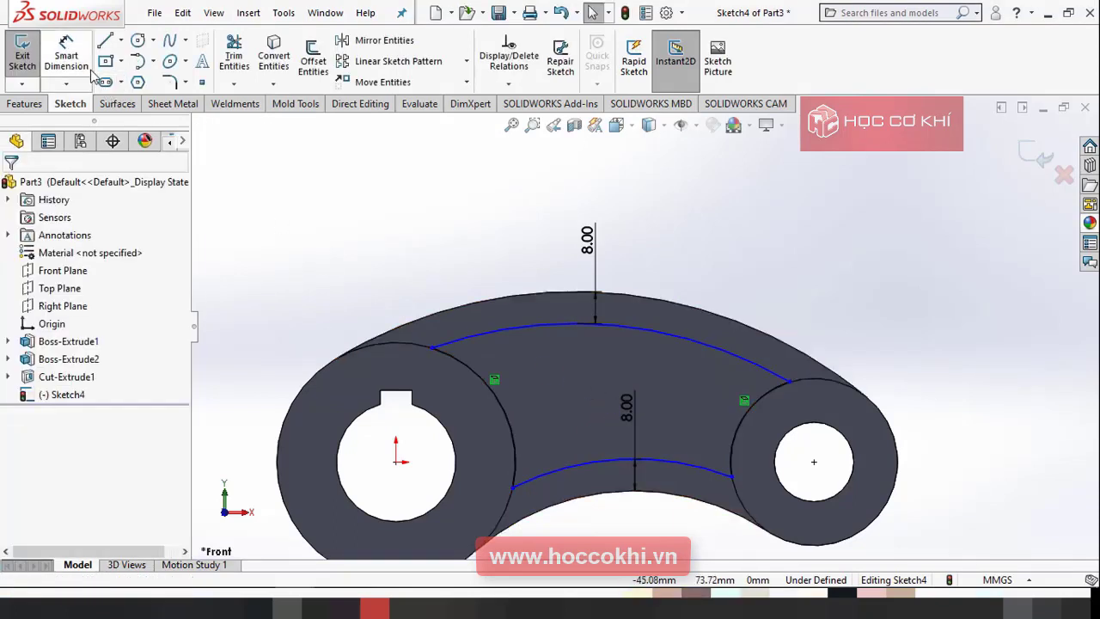
Step: Make the outline's upper arc concentric with the web's upper edge
click(45, 56)
click(671, 335)
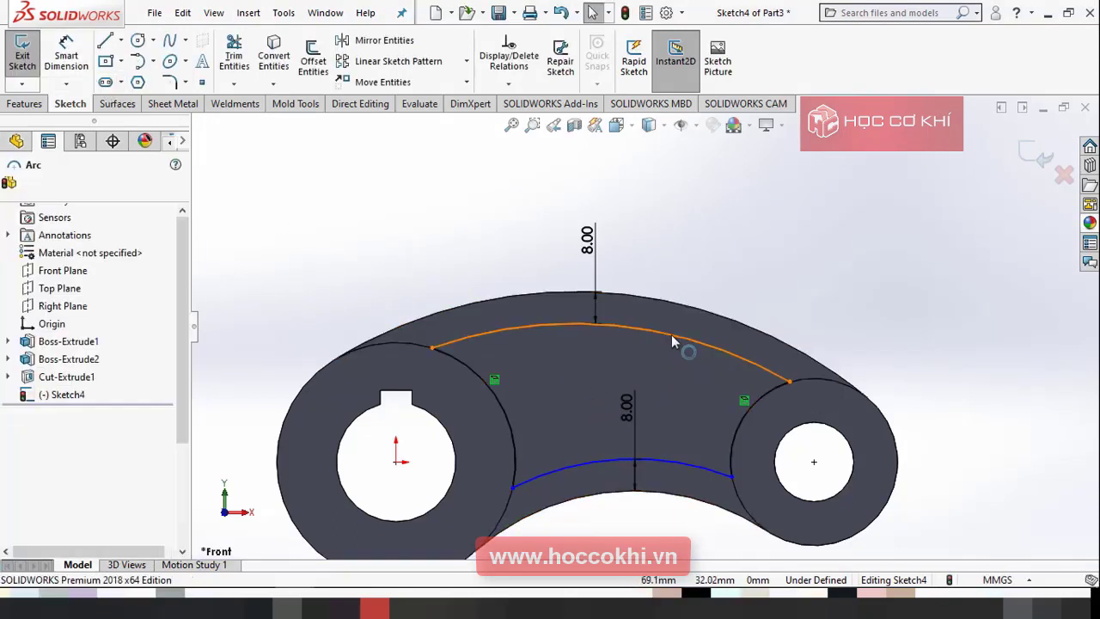
ctrl+click(694, 313)
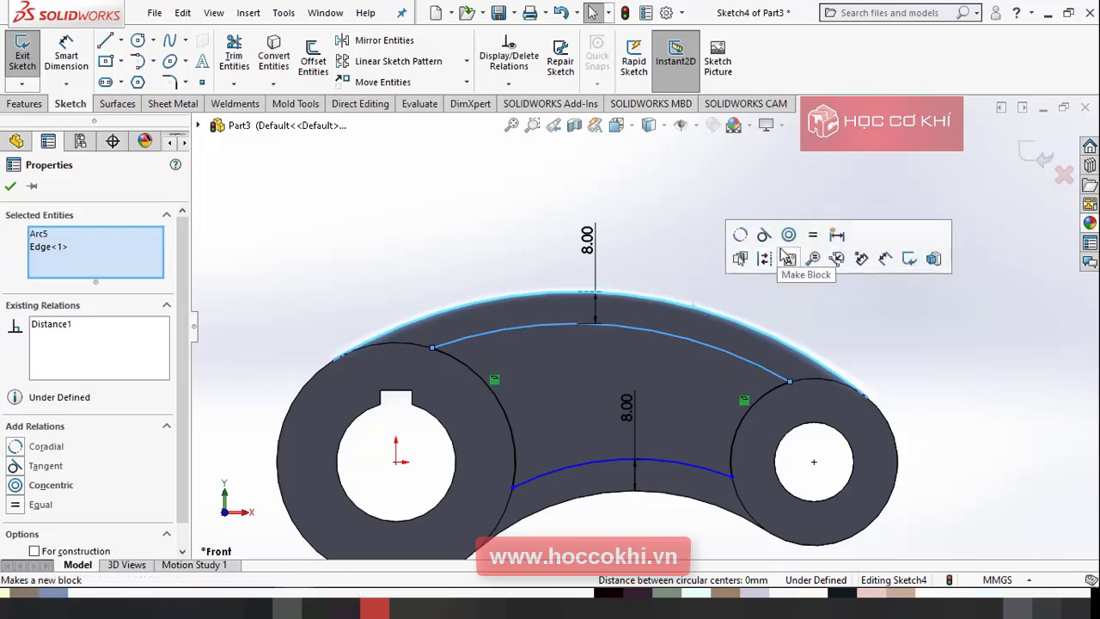
click(788, 235)
click(697, 265)
Step: Make the outline's lower arc concentric with the web's lower edge
scroll(679, 344, up, 2)
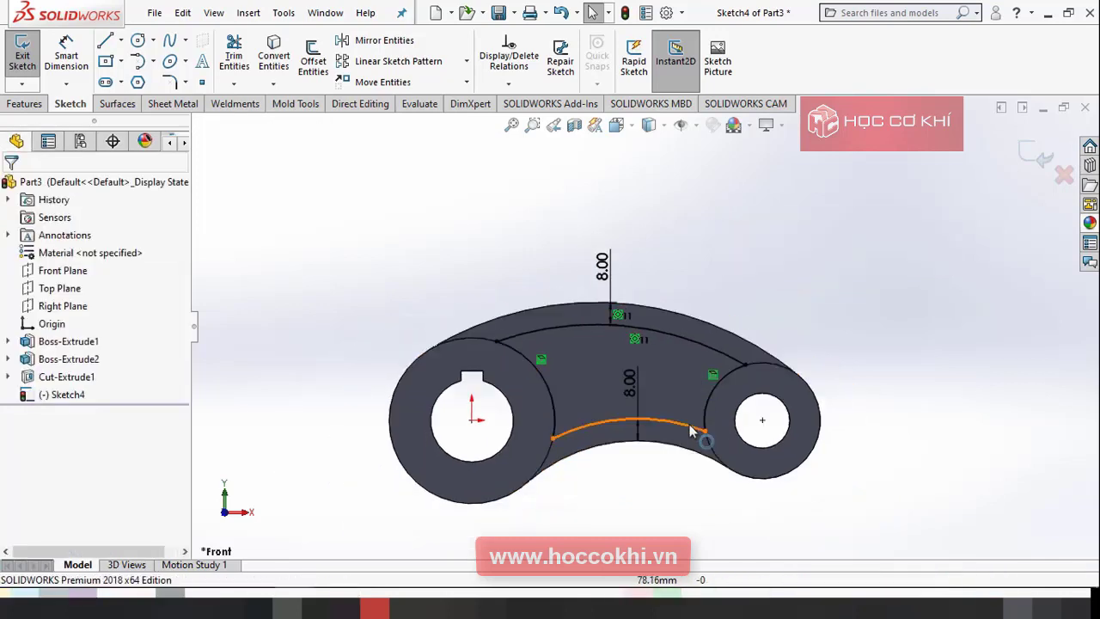
click(698, 434)
ctrl+click(689, 458)
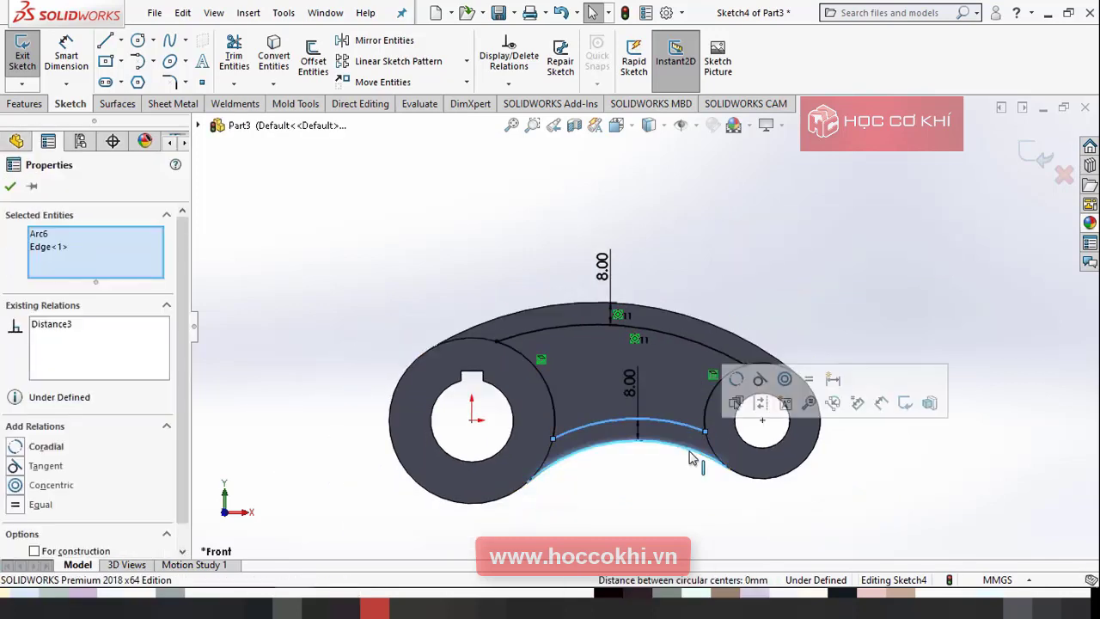
click(785, 378)
click(776, 247)
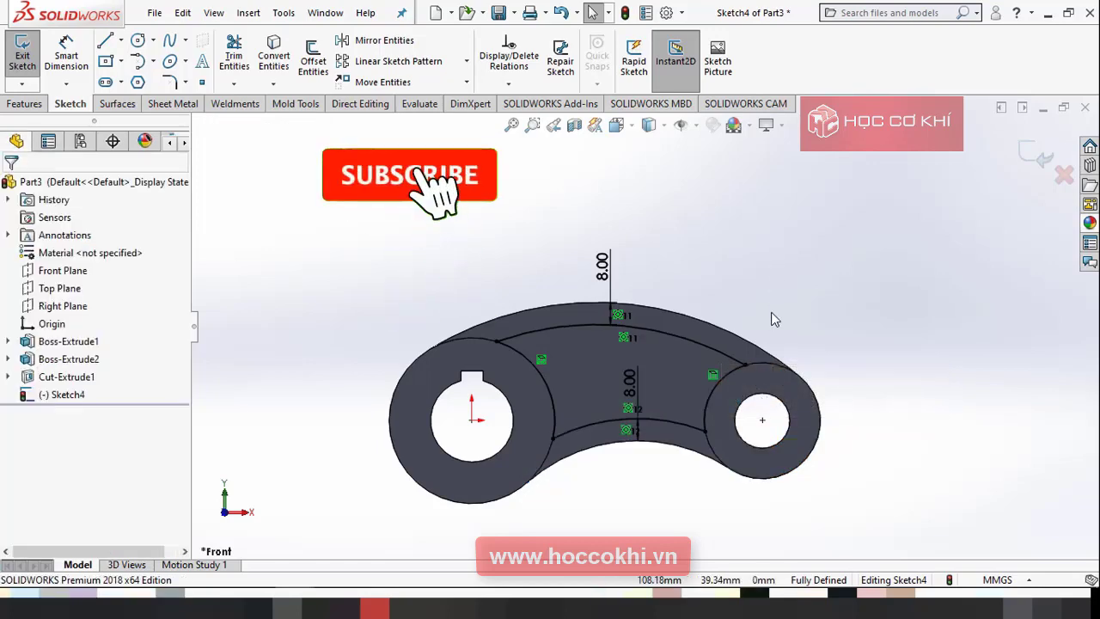
Step: Check the corner radius in the PDF drawing and apply 8 mm sketch fillets to all four corners of the opening outline
scroll(537, 352, down, 2)
key(alt+Tab)
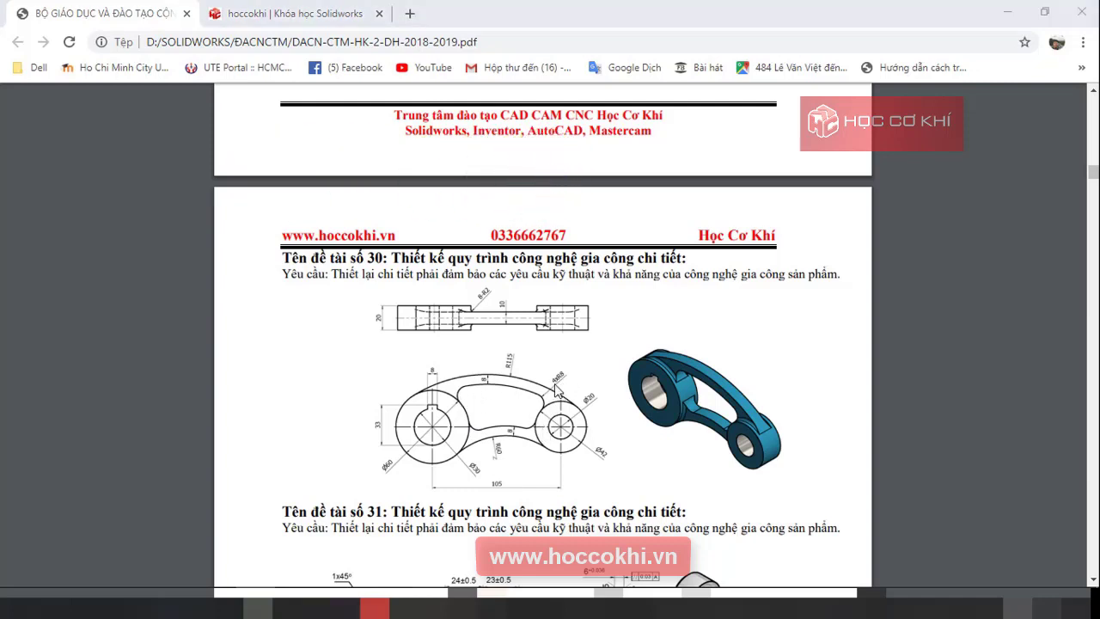
key(alt+Tab)
click(169, 84)
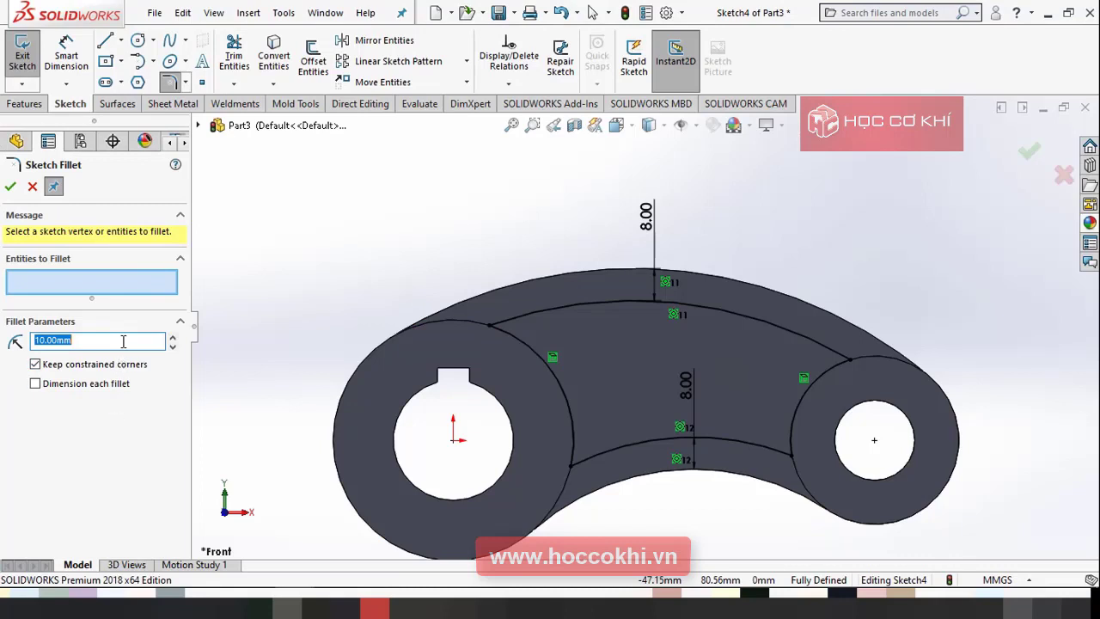
click(572, 467)
click(789, 462)
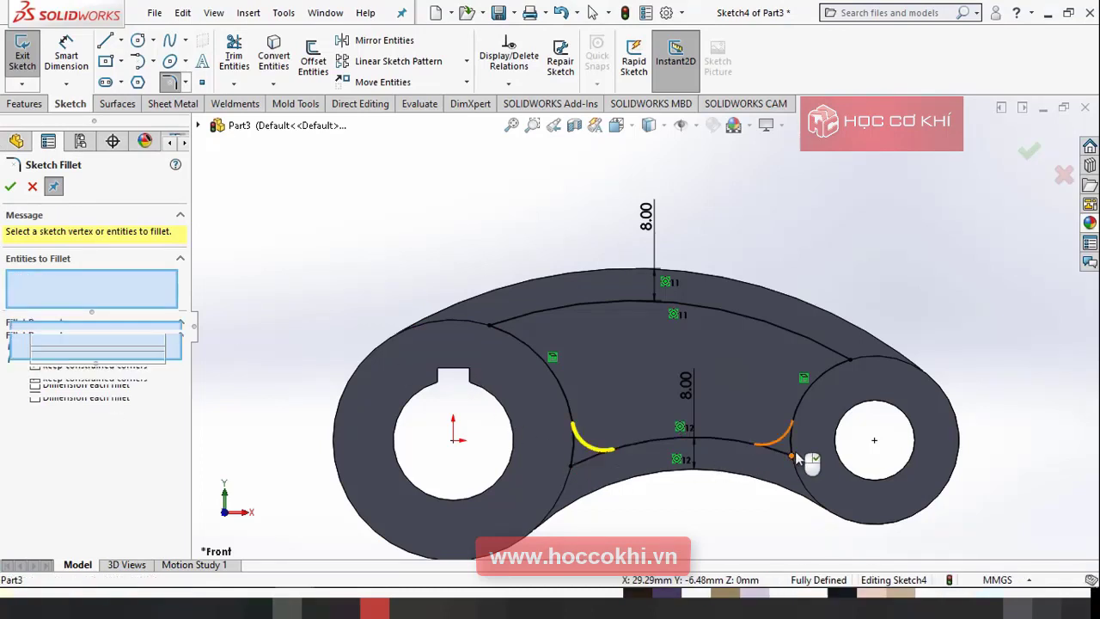
click(851, 363)
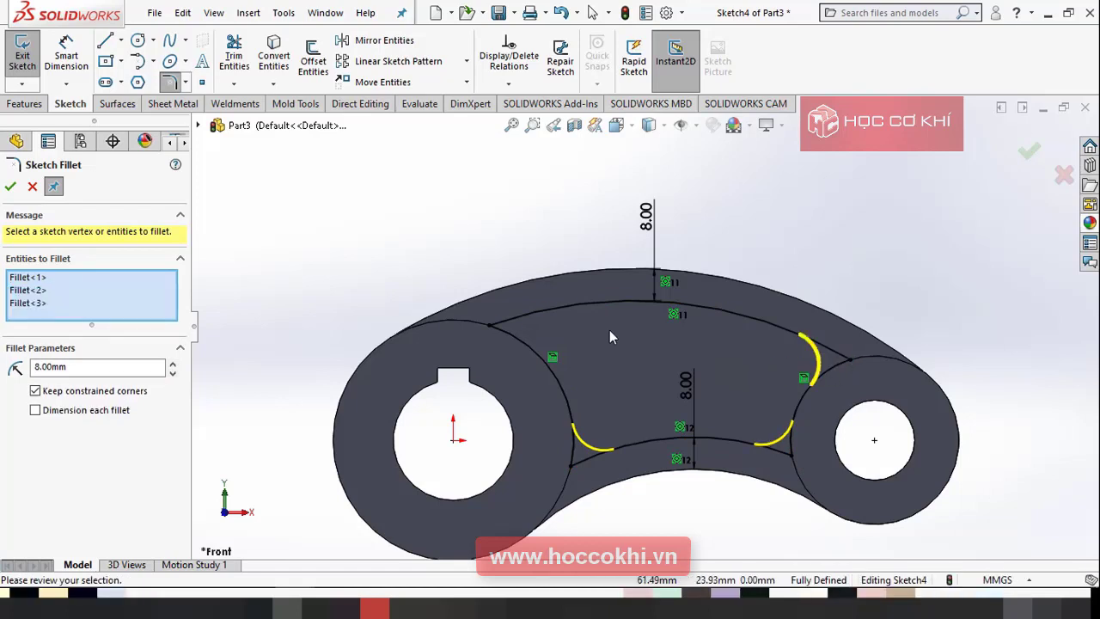
click(489, 324)
click(11, 187)
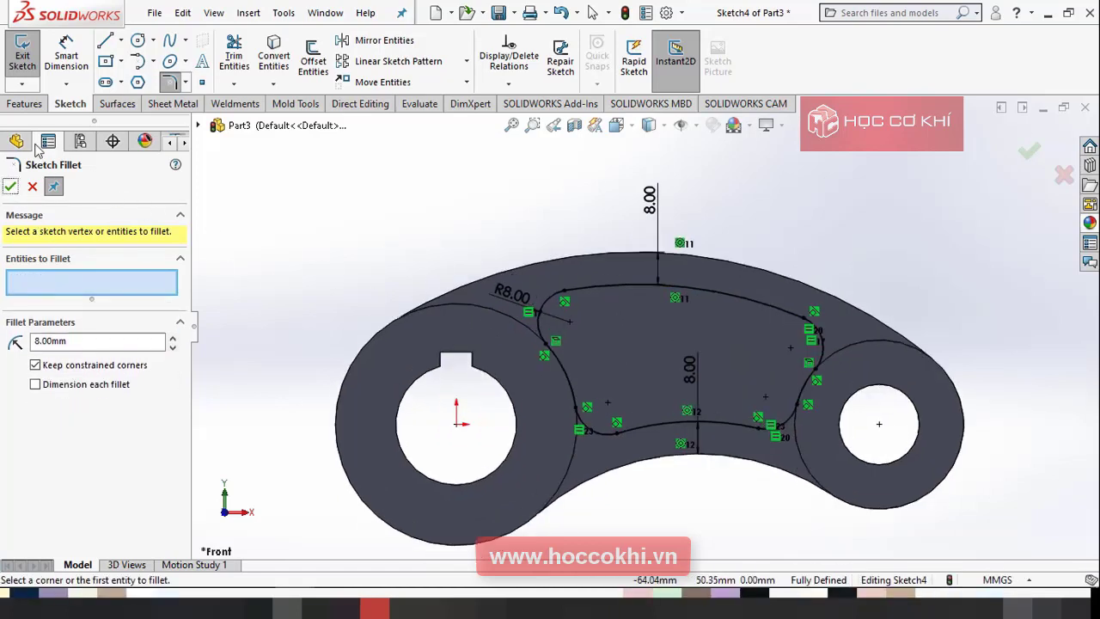
Step: Cut the filleted opening outline through the web with an Extruded Cut set to Through All - Both
click(22, 185)
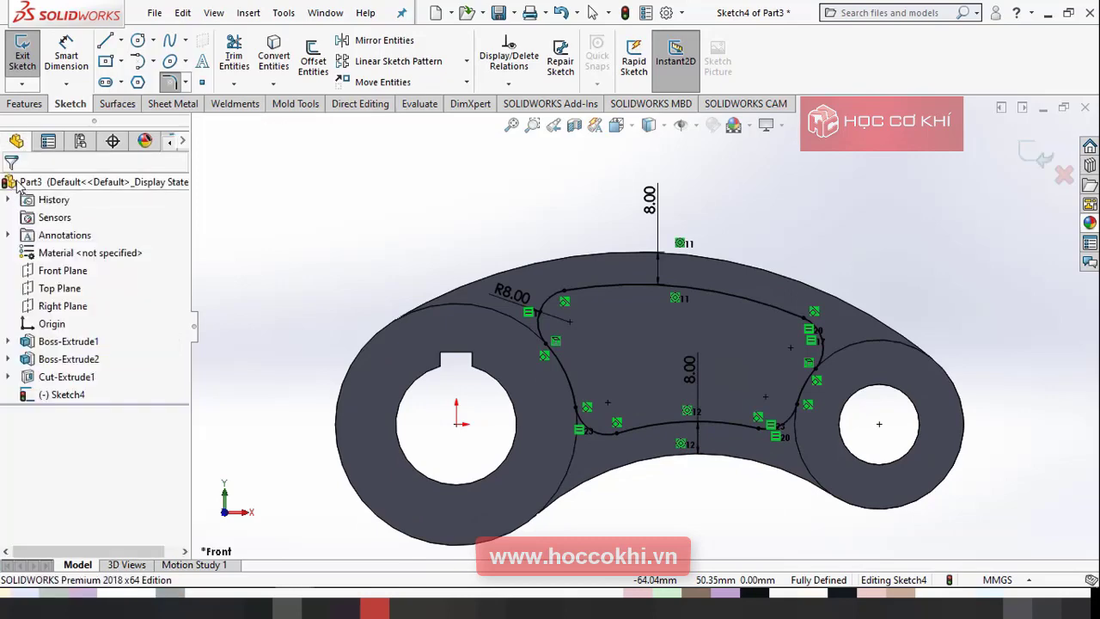
click(26, 104)
click(239, 59)
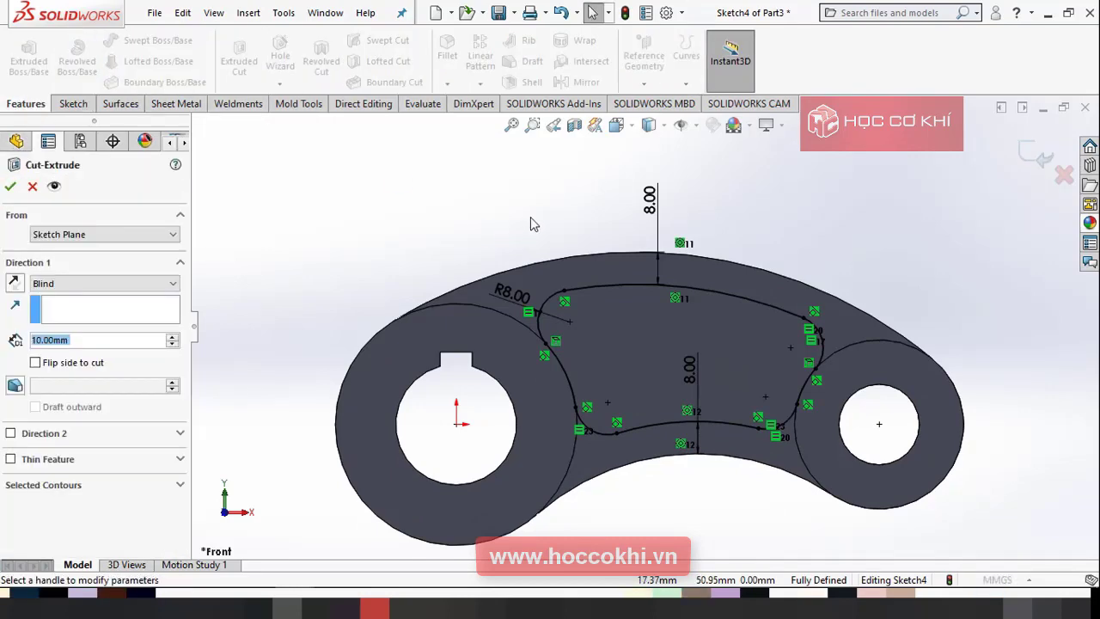
click(110, 286)
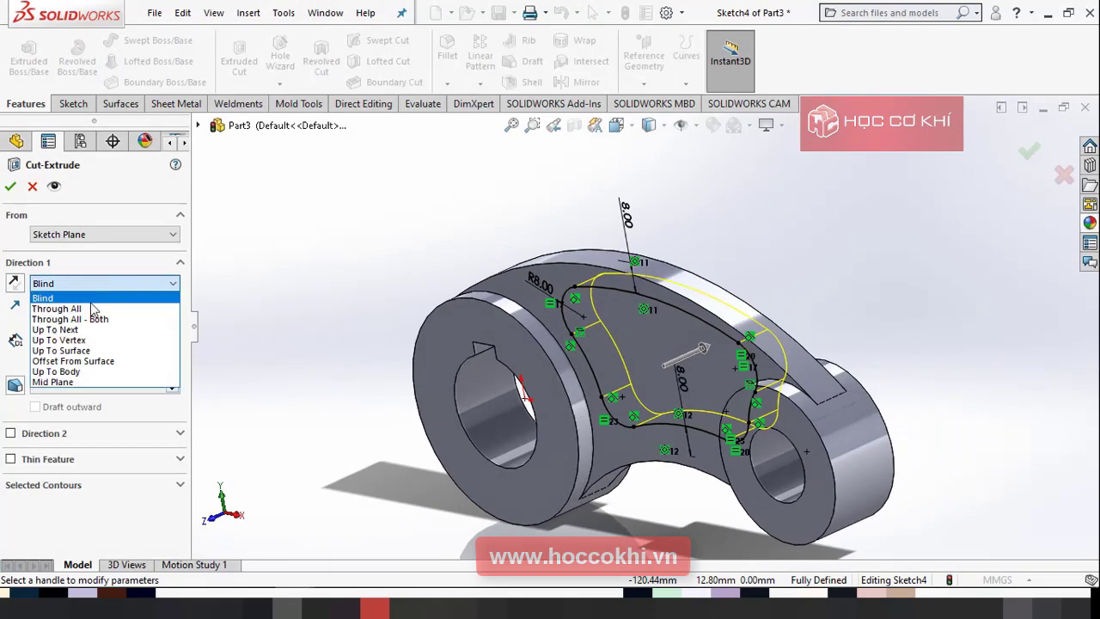
click(89, 319)
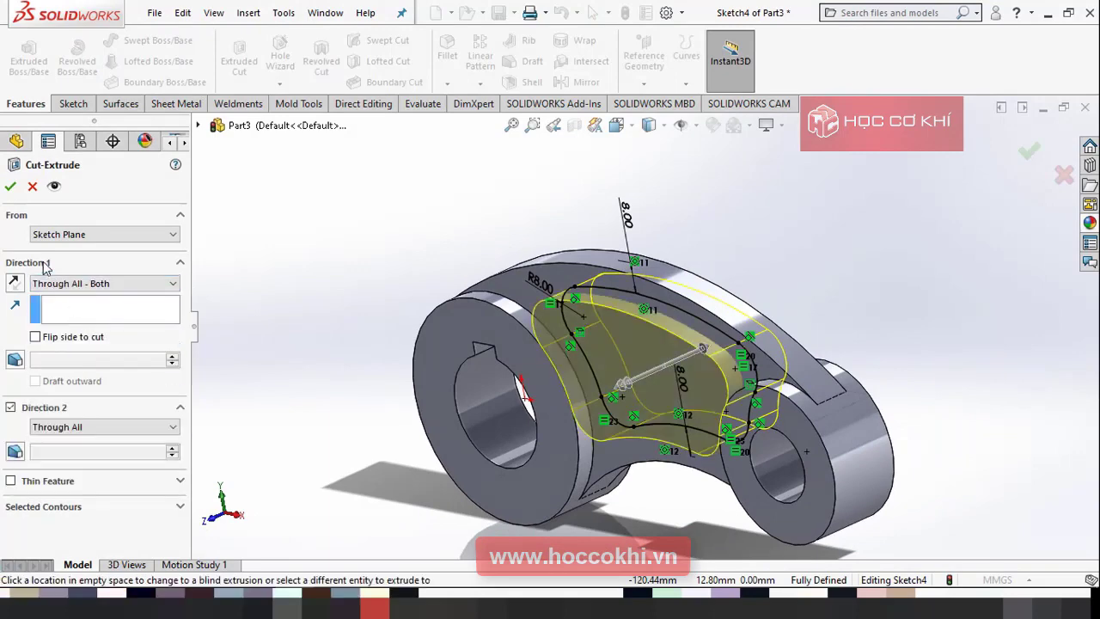
click(10, 186)
mouse_move(474, 530)
middle_down()
mouse_move(582, 371)
mouse_move(643, 400)
mouse_move(707, 454)
mouse_move(693, 448)
middle_up()
Step: Check the fillet radius in the PDF drawing and start a 2 mm fillet on the four upper edges where the bosses meet the web
key(alt+Tab)
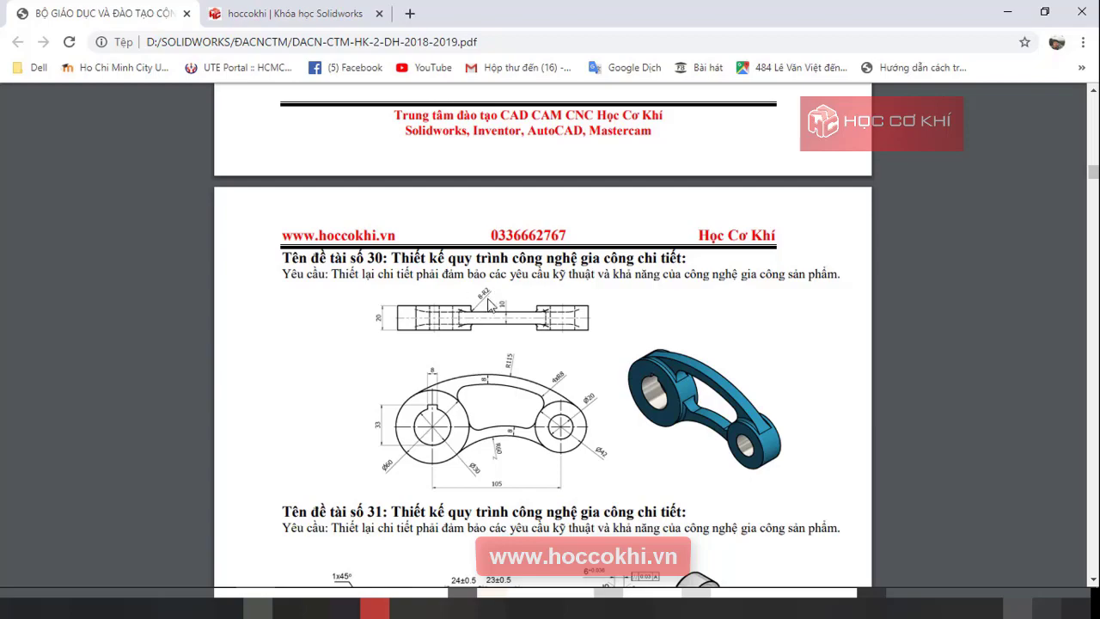
key(alt+Tab)
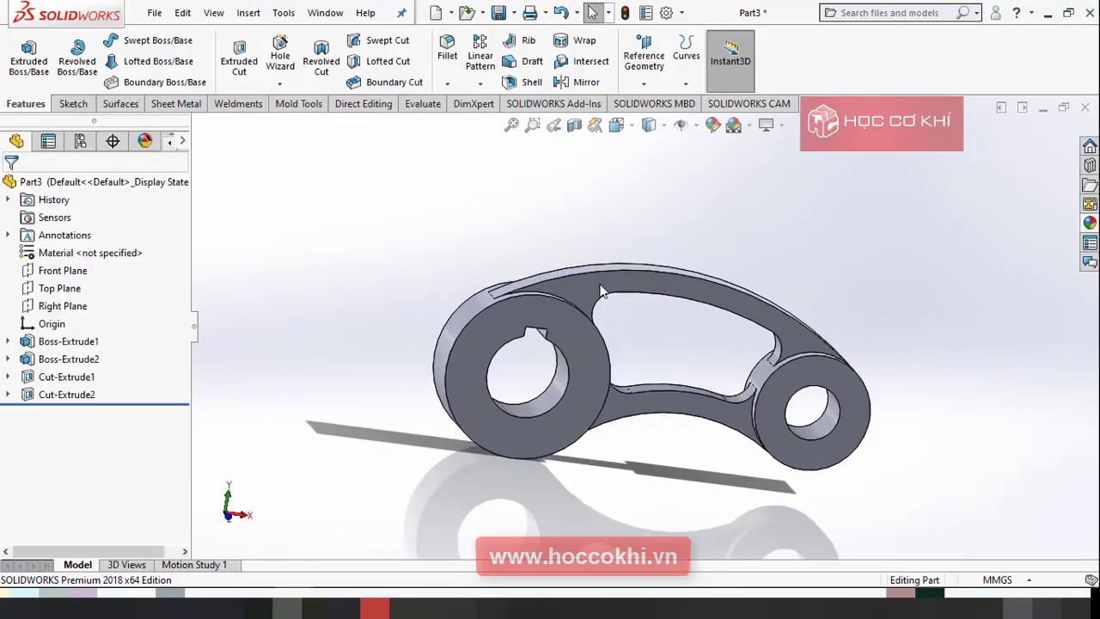
click(447, 57)
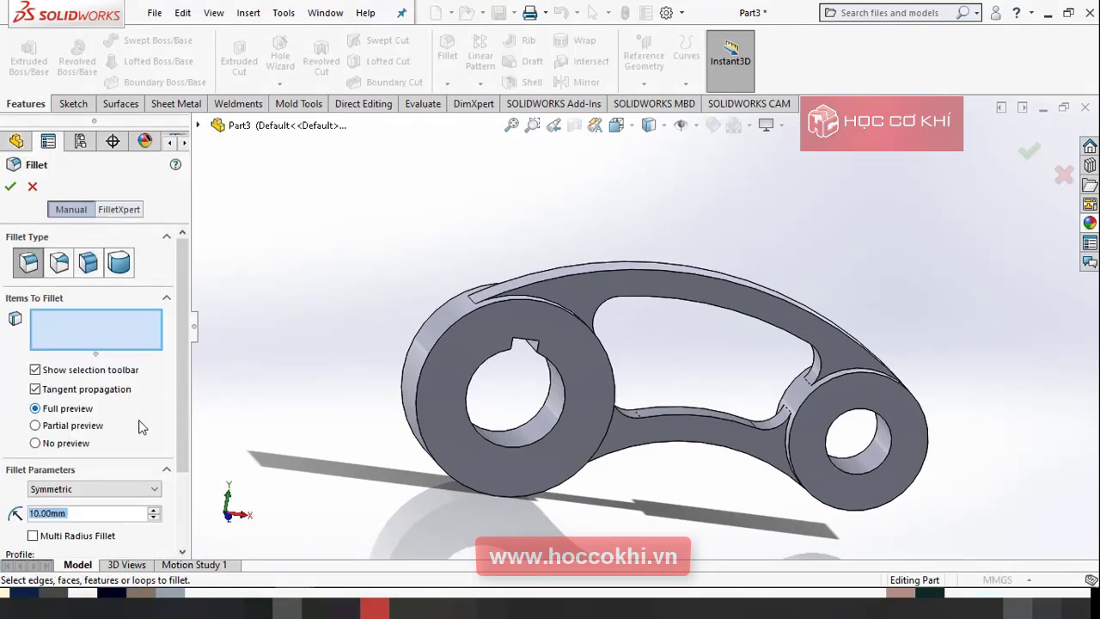
text(2)
key(Return)
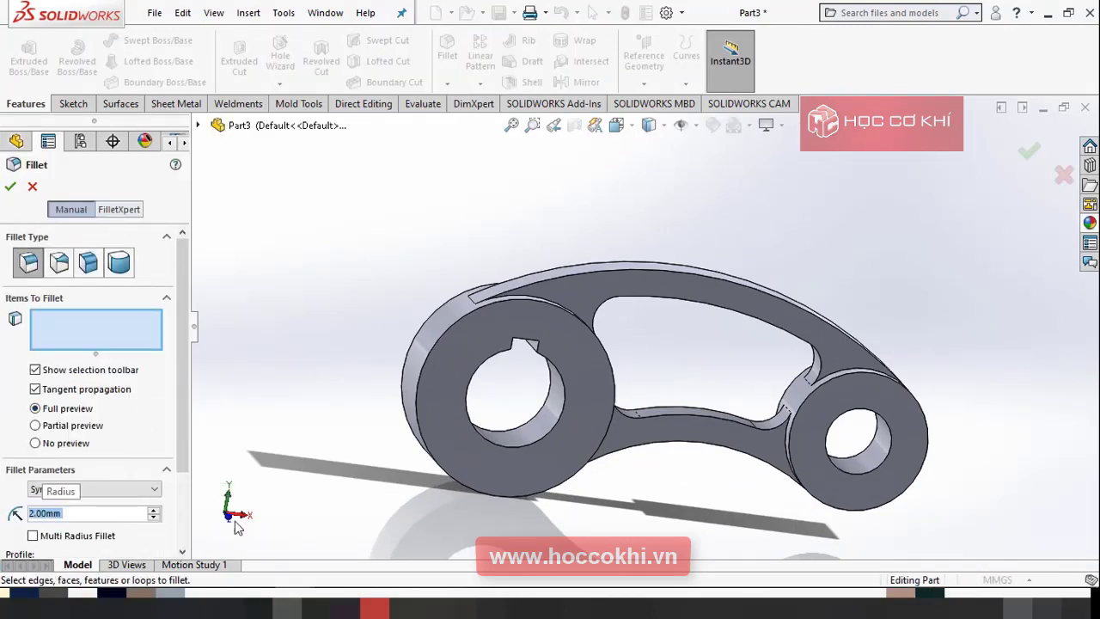
scroll(533, 317, down, 3)
middle_drag(545, 309, 558, 303)
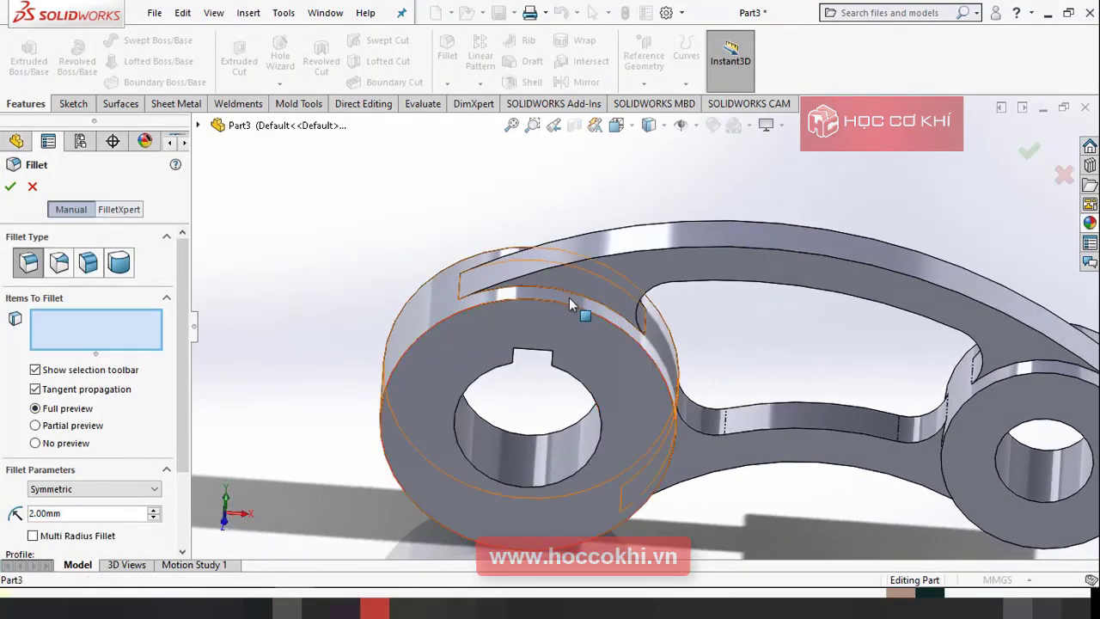
click(574, 296)
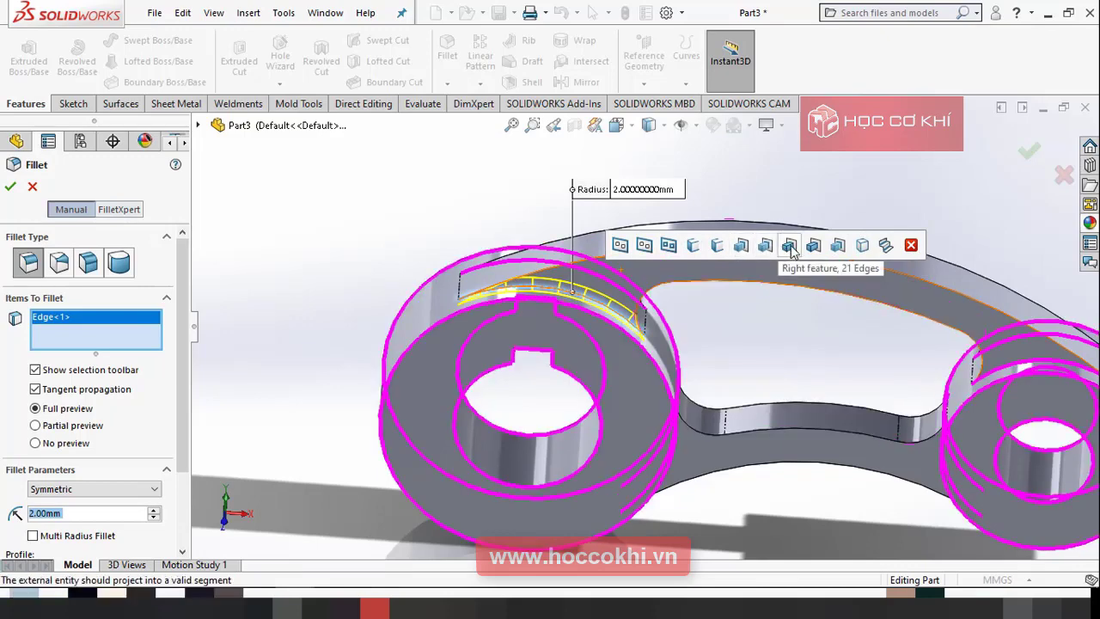
click(694, 246)
scroll(802, 417, up, 5)
middle_drag(802, 418, 697, 343)
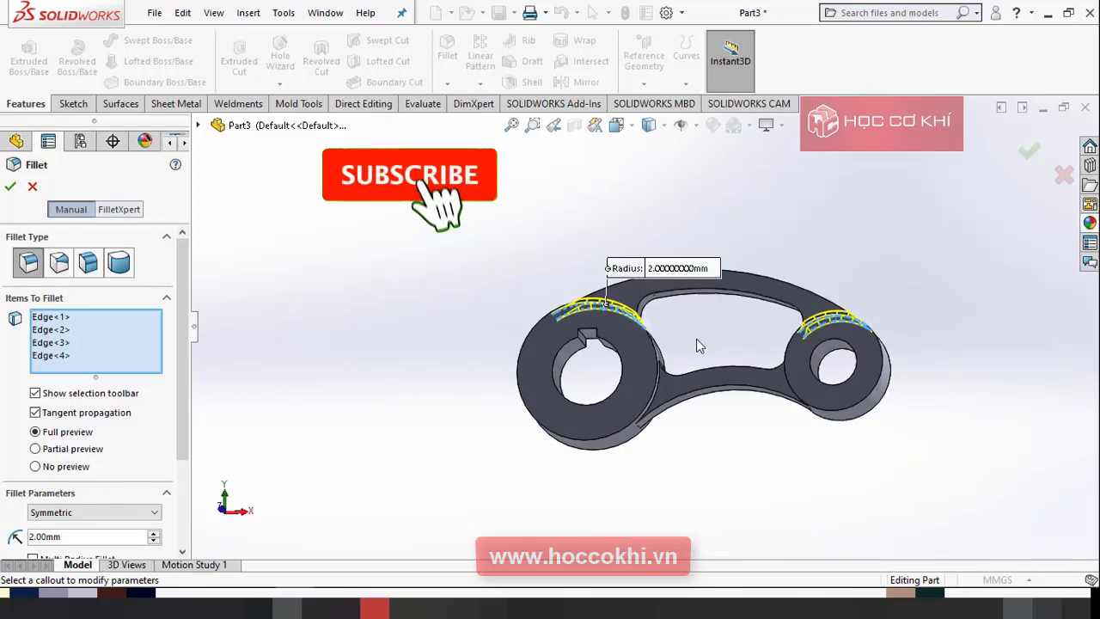
Step: Add the four lower edges between the bosses and the web to the 2 mm fillet and apply it
scroll(574, 467, down, 8)
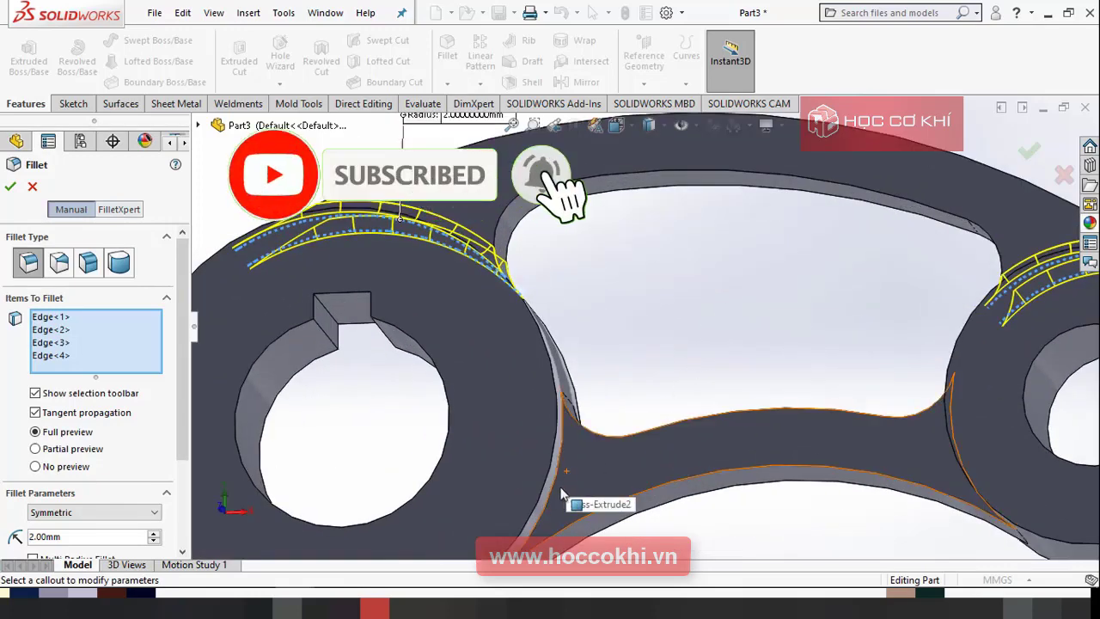
click(551, 486)
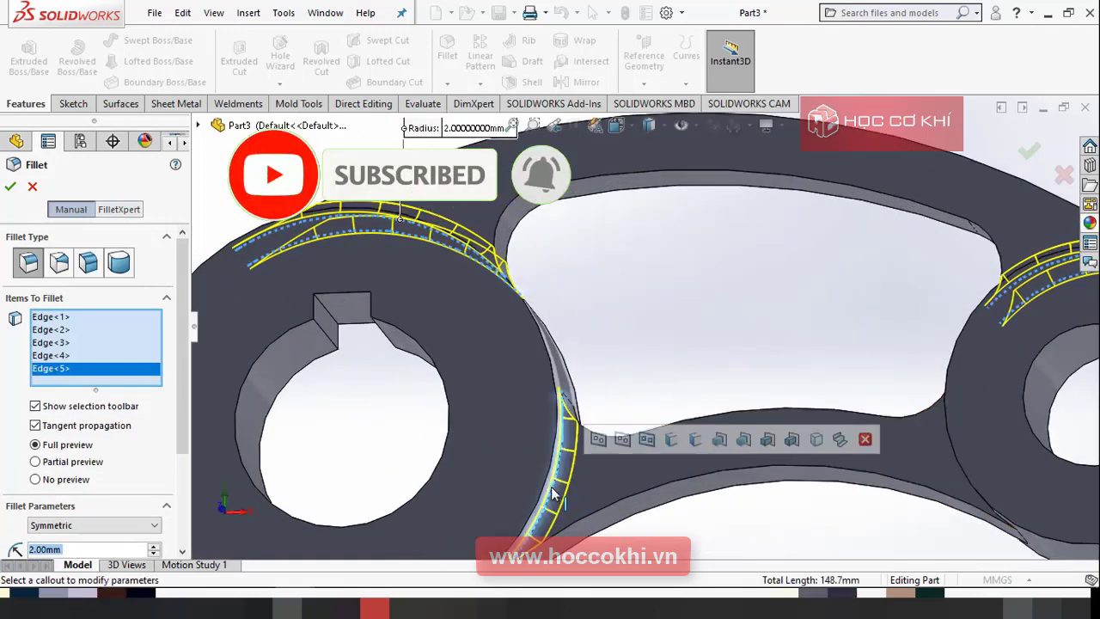
click(696, 440)
scroll(773, 498, up, 8)
middle_drag(810, 535, 264, 373)
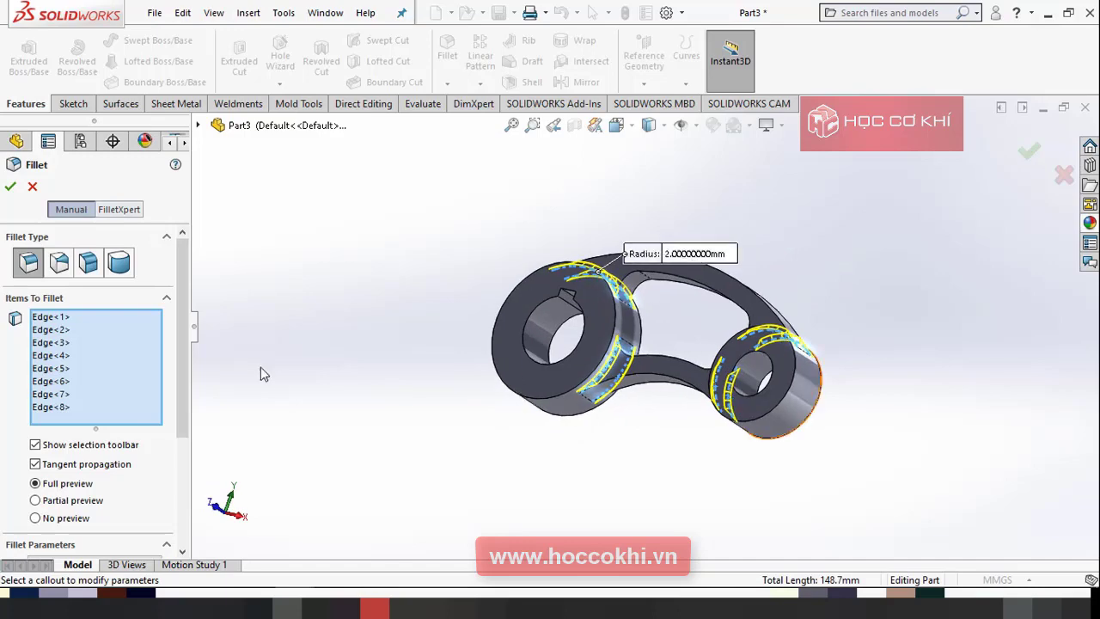
click(11, 187)
Step: Start editing the appearance and remove the fillet feature from the selected geometry
scroll(515, 375, up, 3)
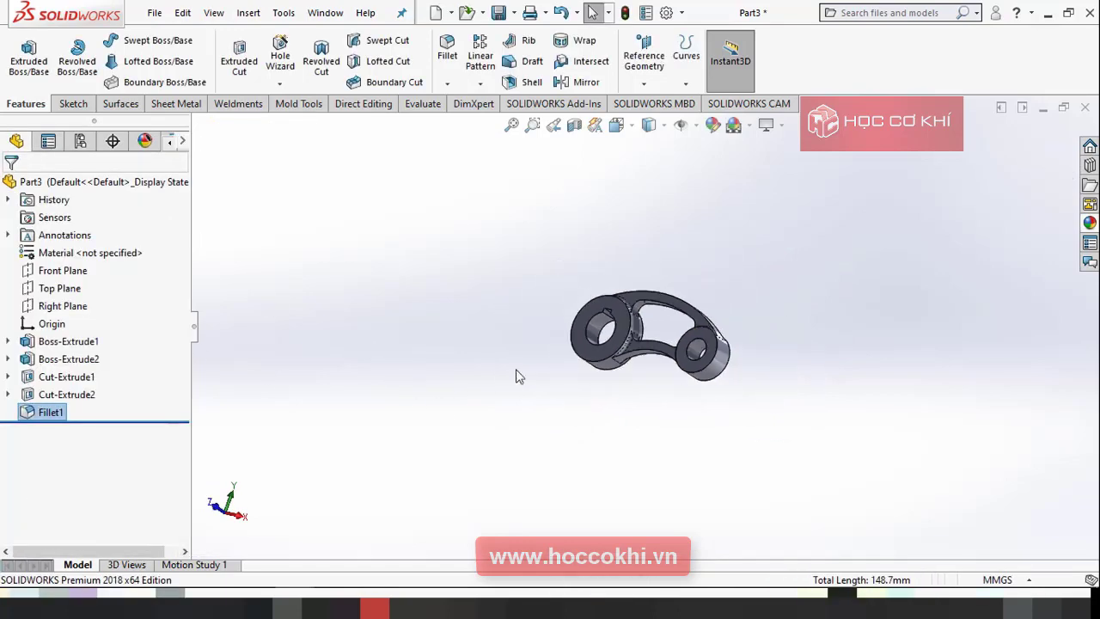
scroll(516, 375, down, 3)
middle_drag(661, 290, 693, 434)
middle_drag(712, 288, 628, 228)
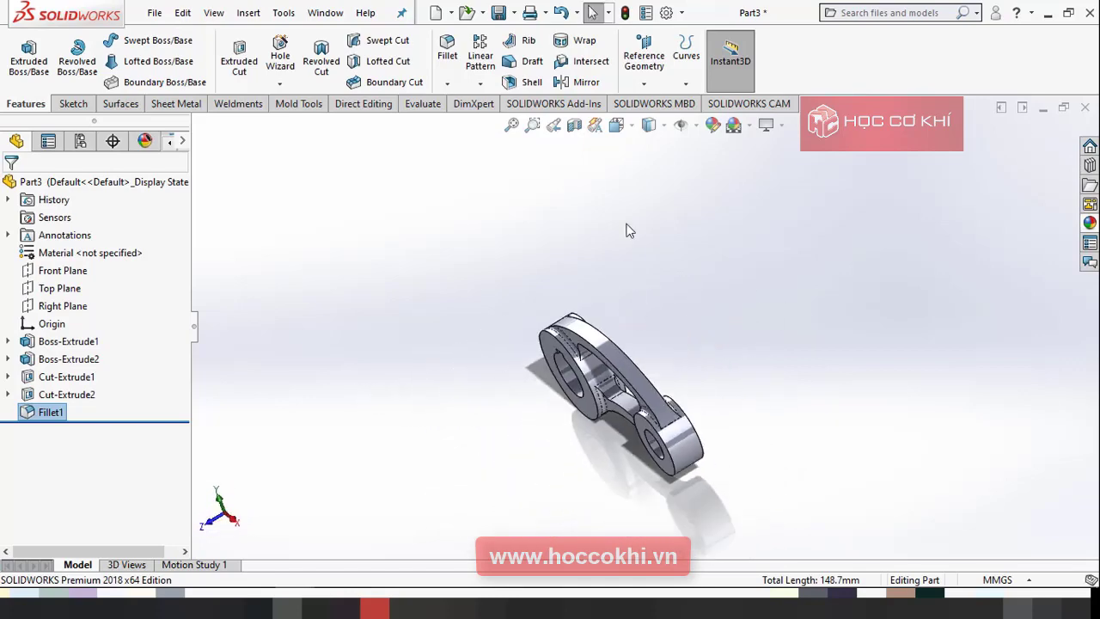
click(713, 126)
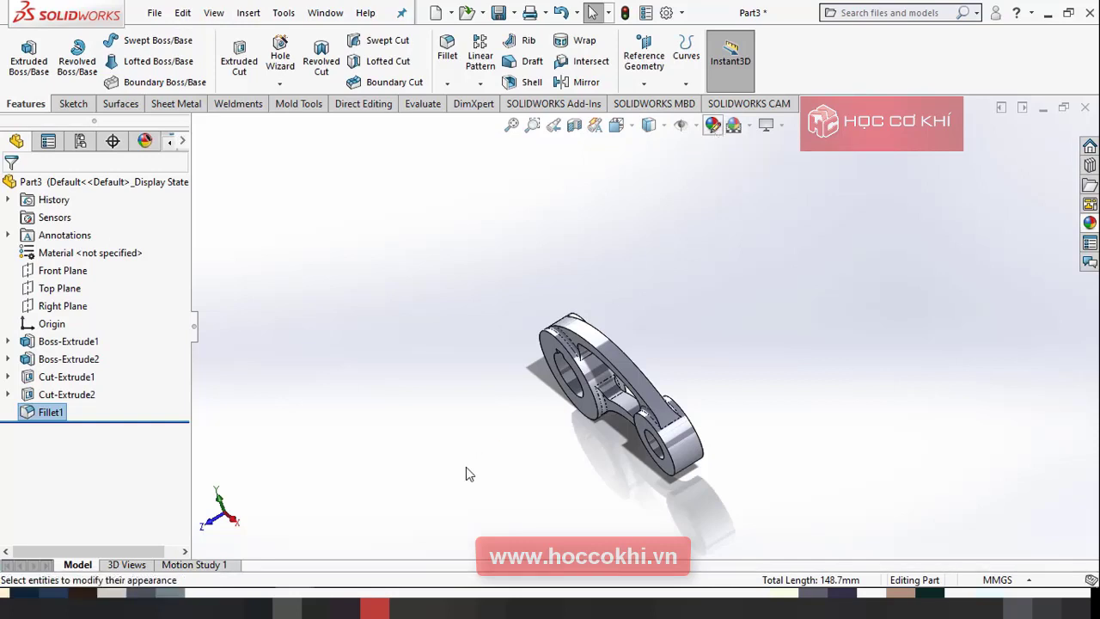
middle_drag(519, 519, 193, 474)
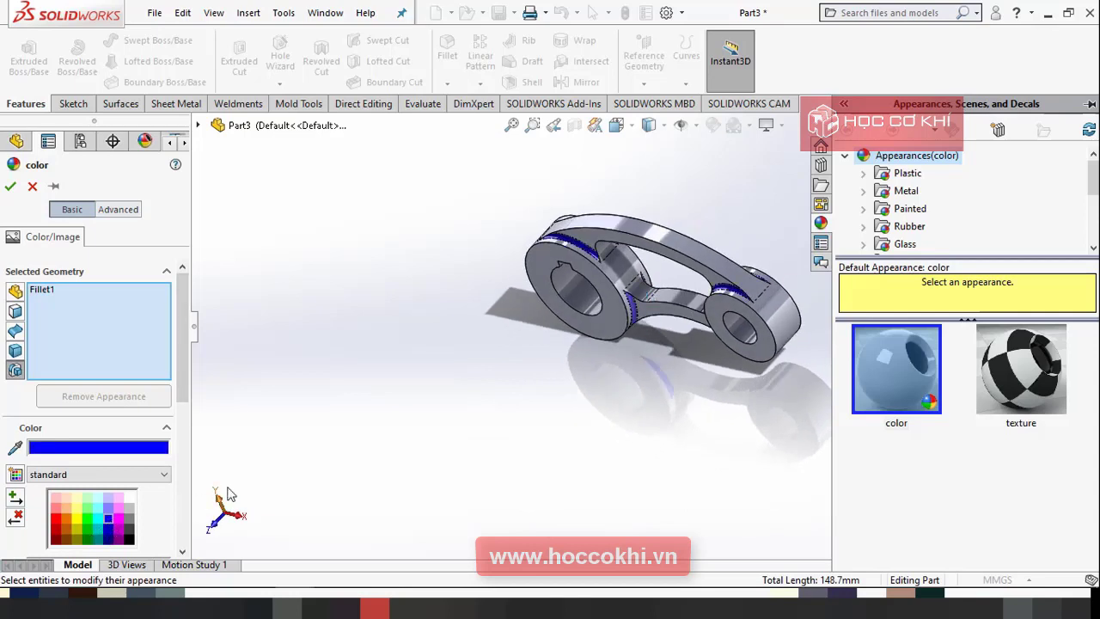
right_click(48, 296)
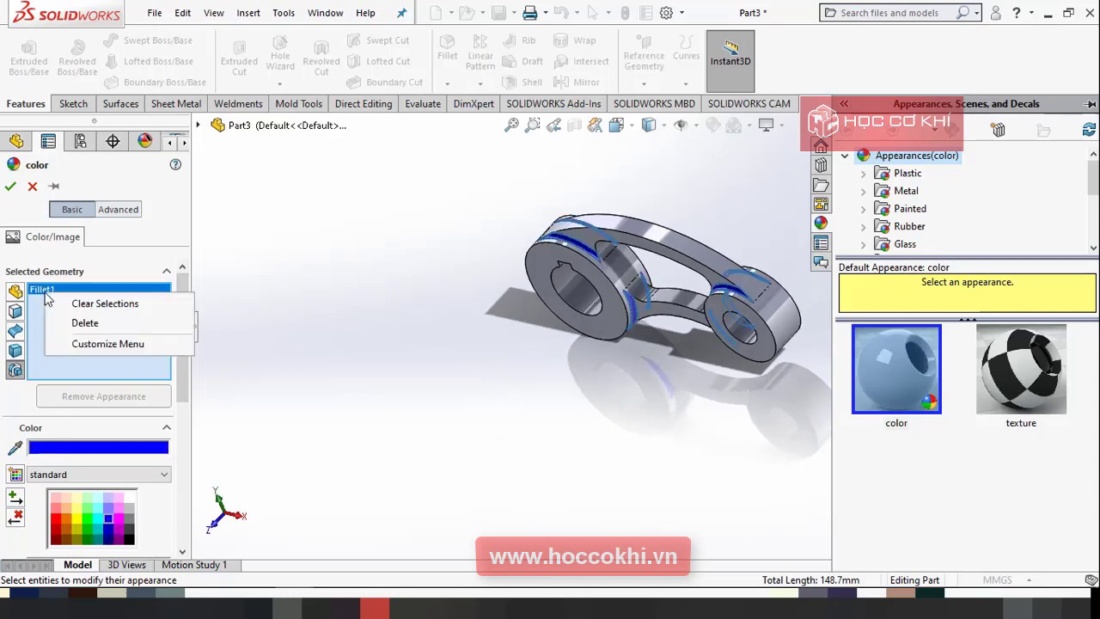
click(72, 324)
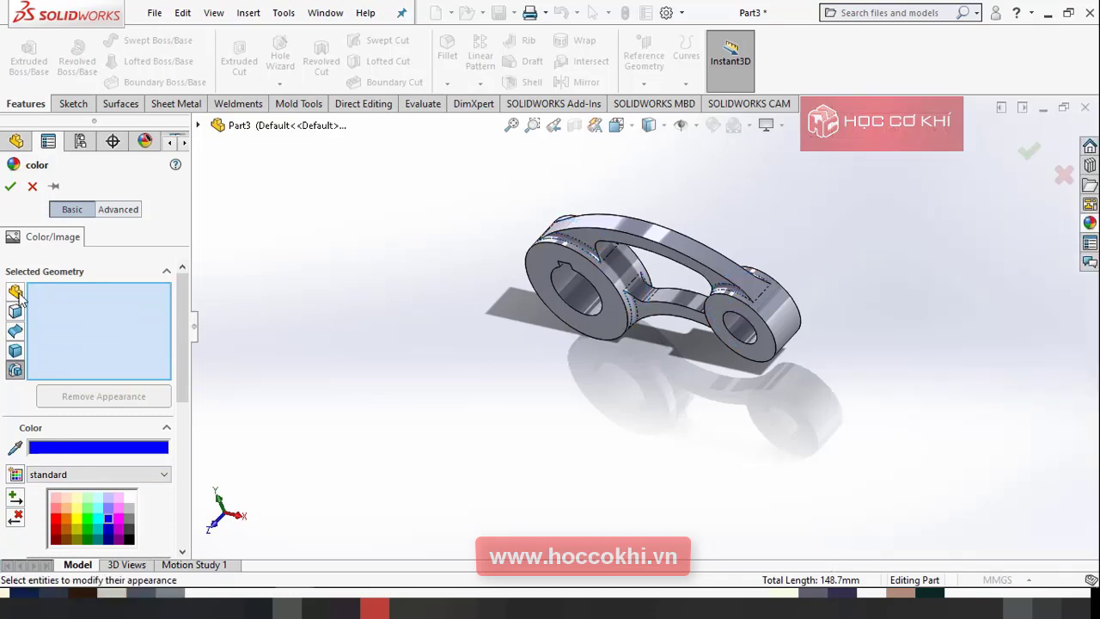
Step: Select the whole part as the appearance target and apply the blue color to it
click(15, 293)
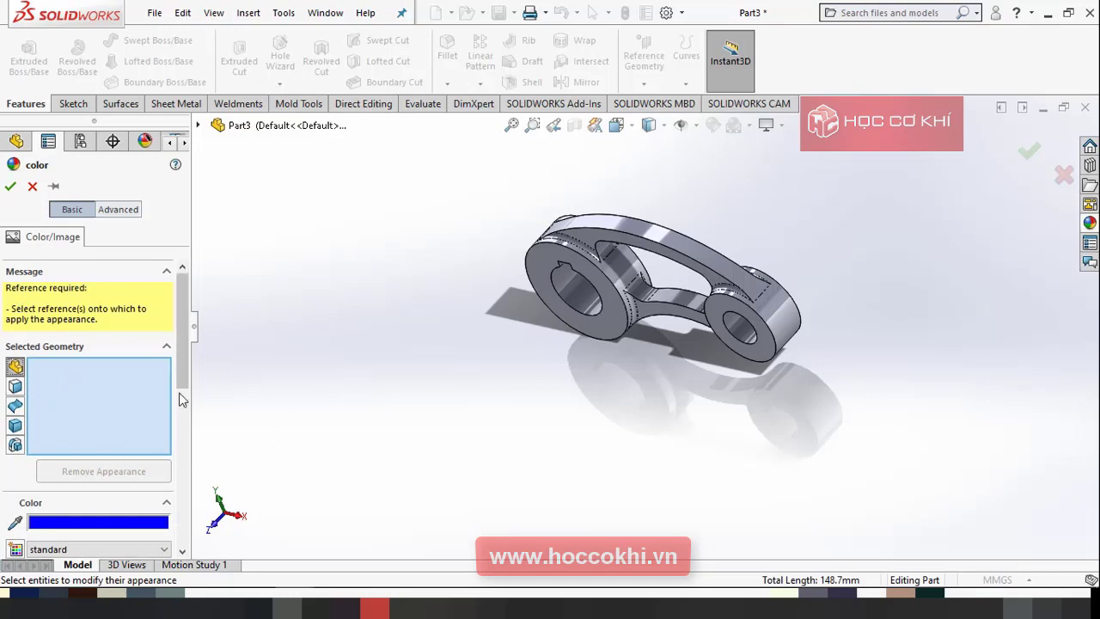
click(609, 302)
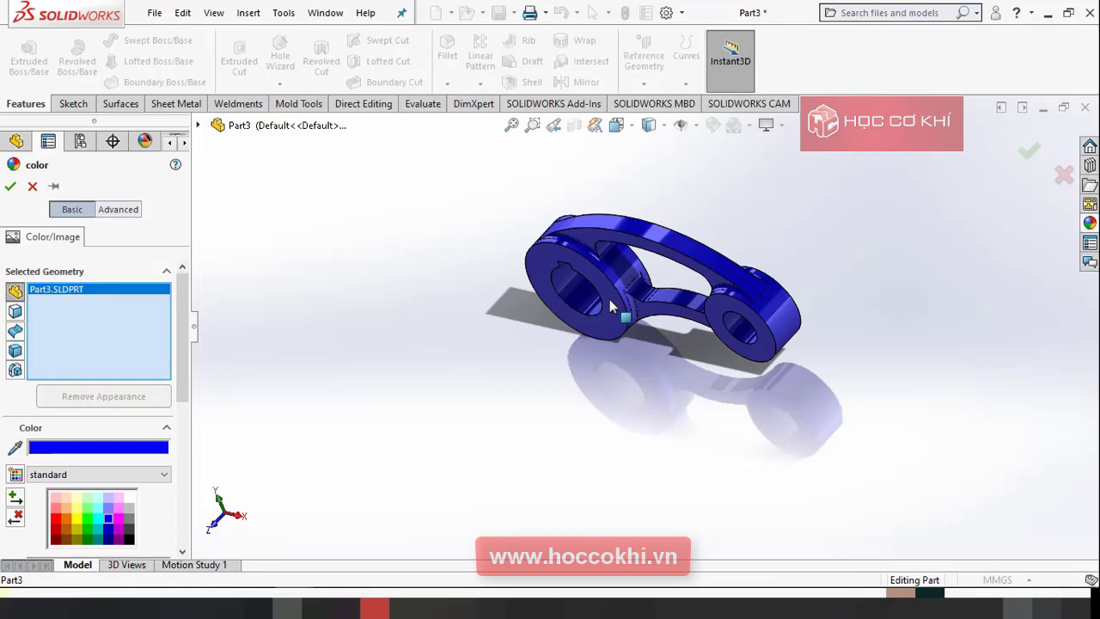
middle_drag(663, 380, 643, 353)
scroll(643, 354, down, 3)
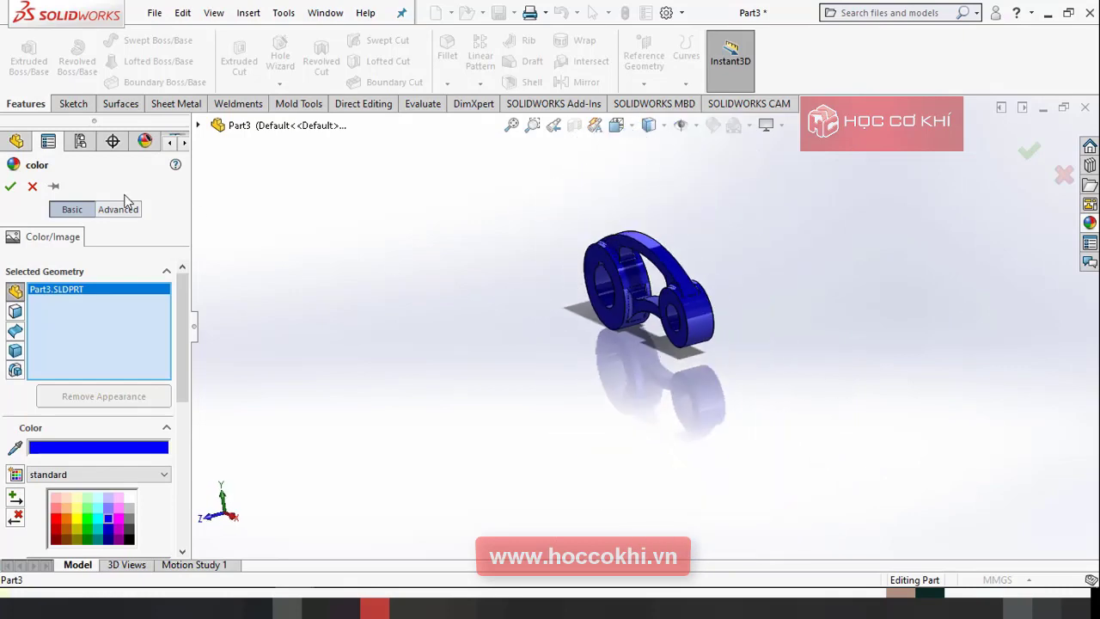
click(11, 187)
scroll(675, 302, up, 4)
middle_drag(675, 302, 717, 326)
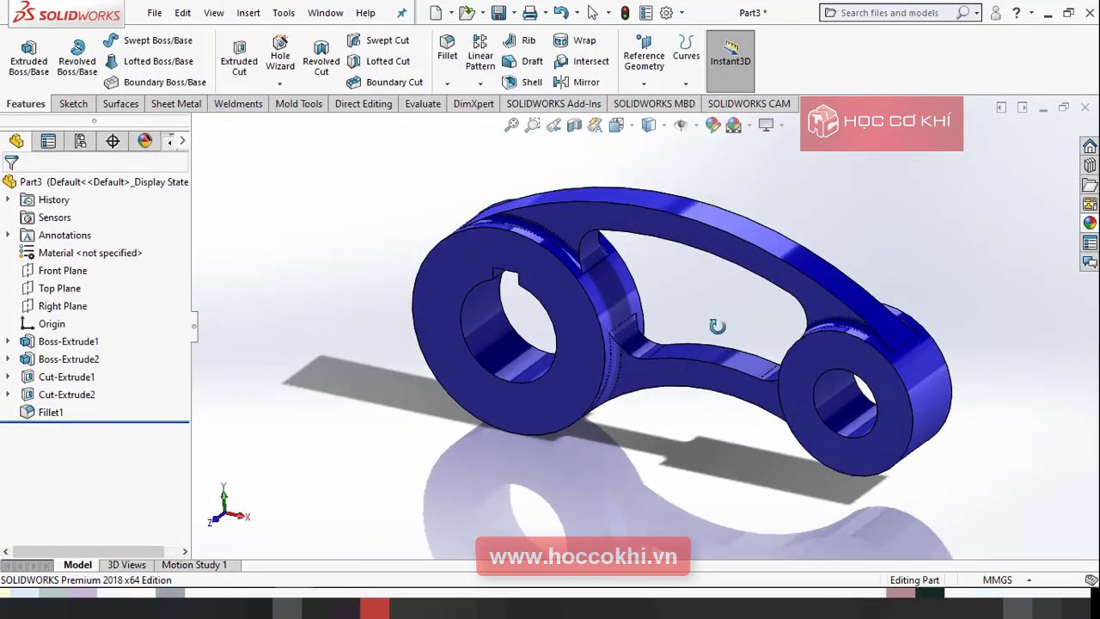
key(ctrl+7)
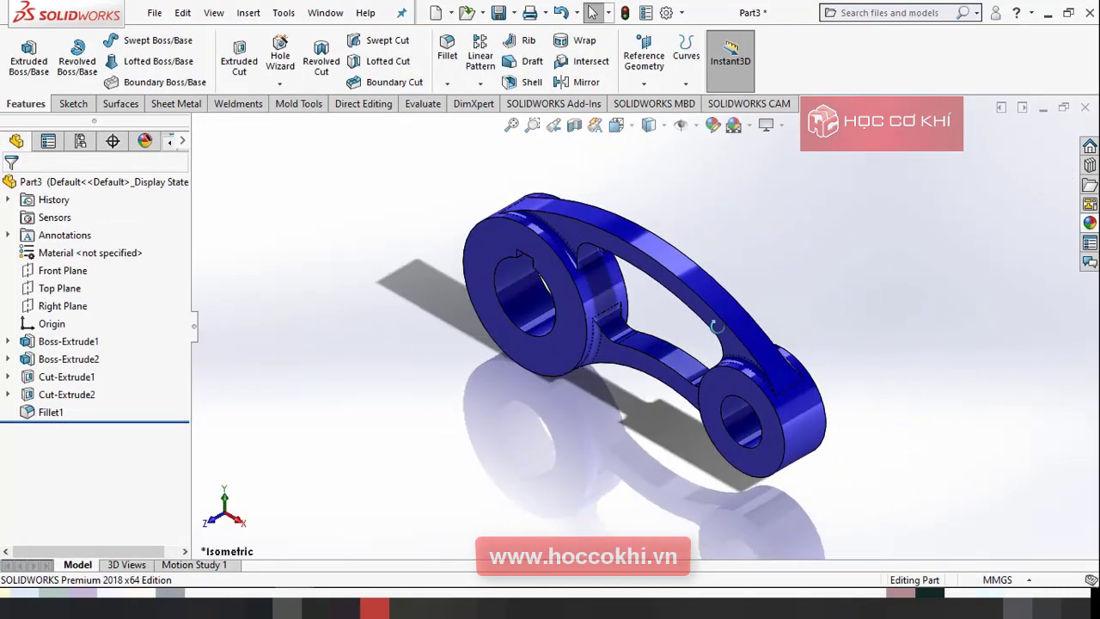
middle_drag(613, 385, 664, 242)
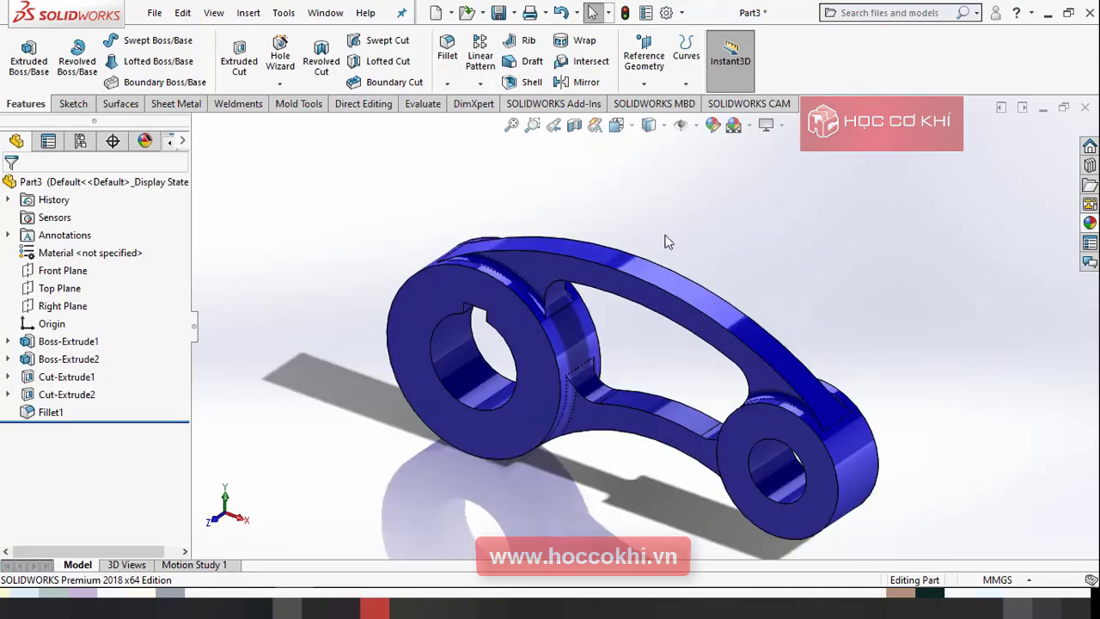
middle_drag(632, 356, 710, 315)
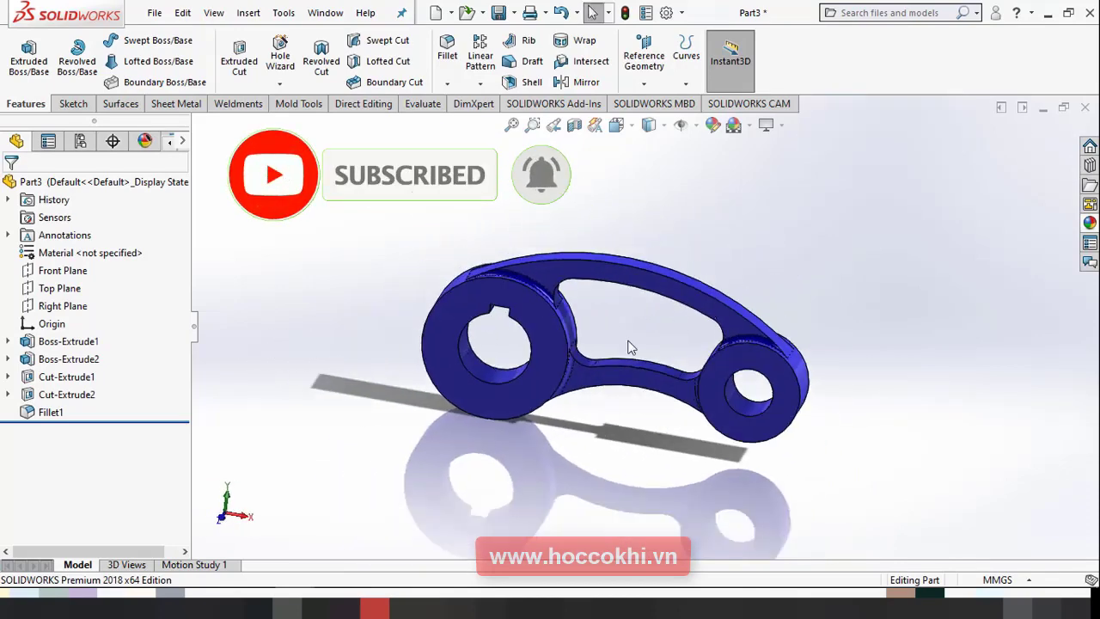